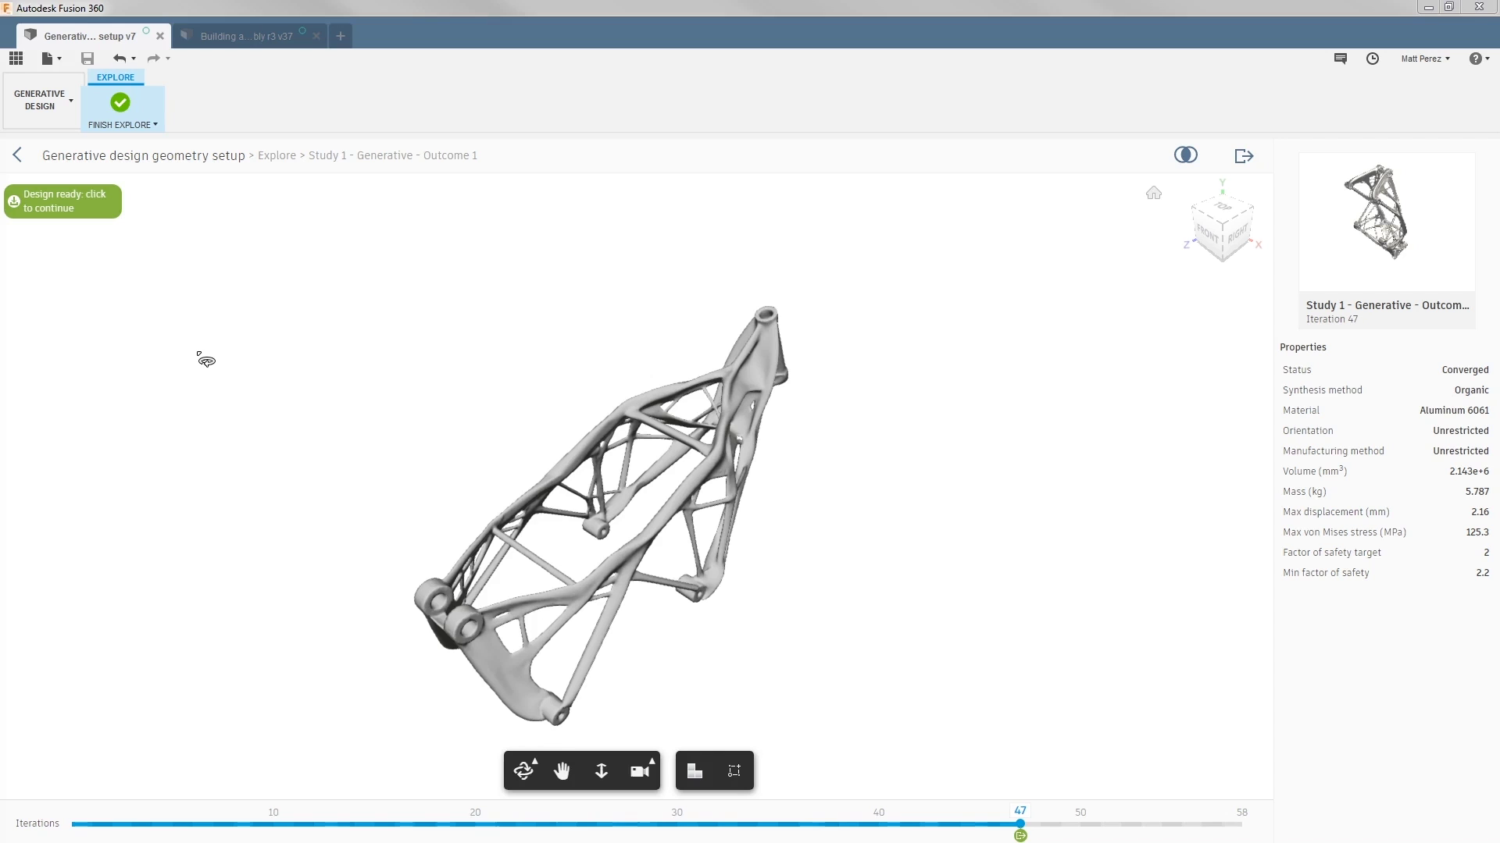
Open the Study 1 iteration 47 outcome (Outcome 1 - 47) as a new Untitled design tab
{"action": "left_click", "coordinate": [75, 205]}
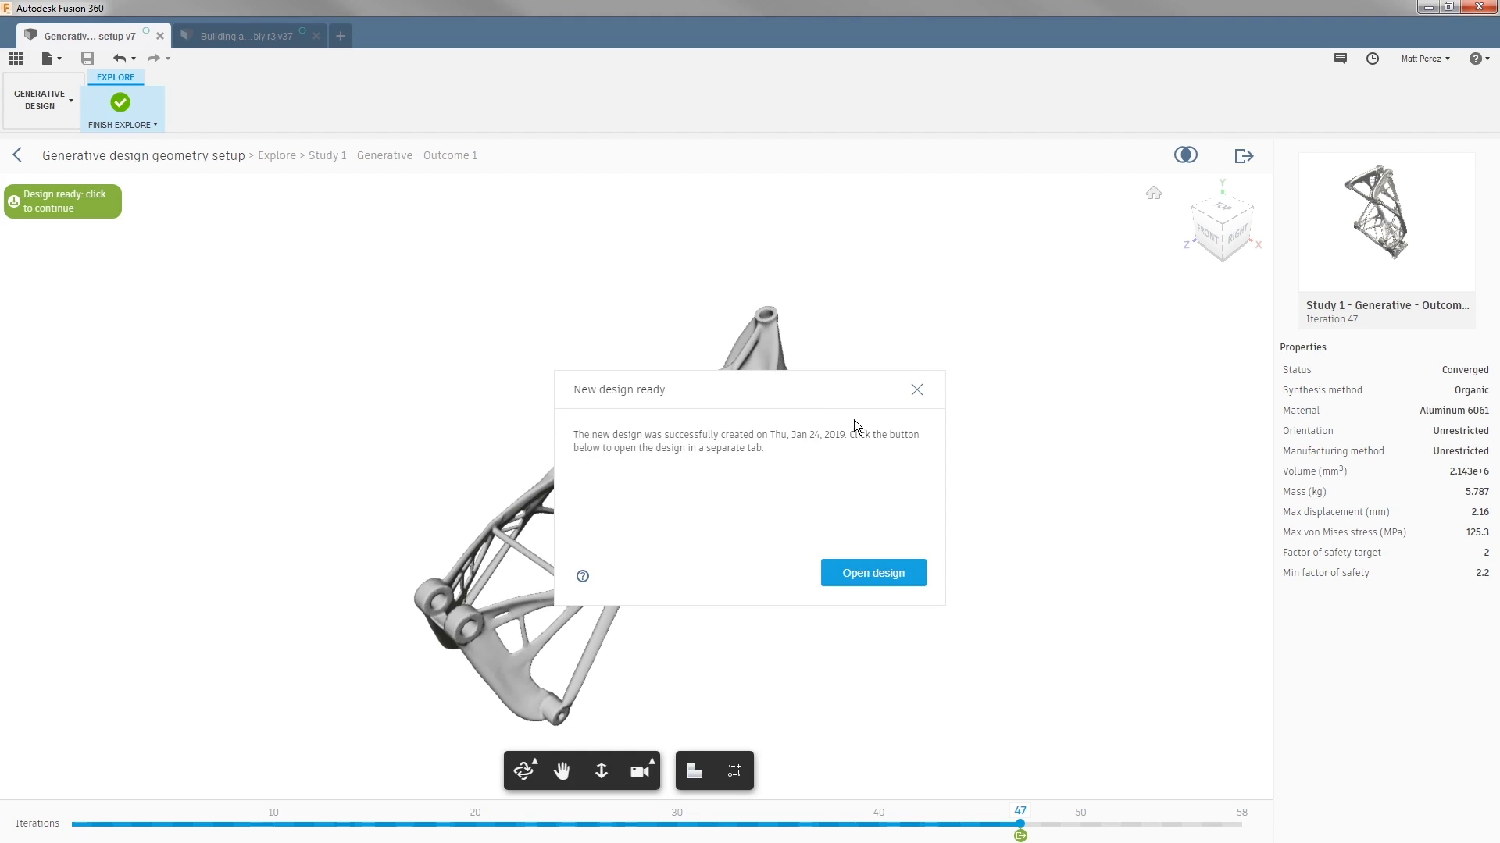
{"action": "left_click", "coordinate": [873, 573]}
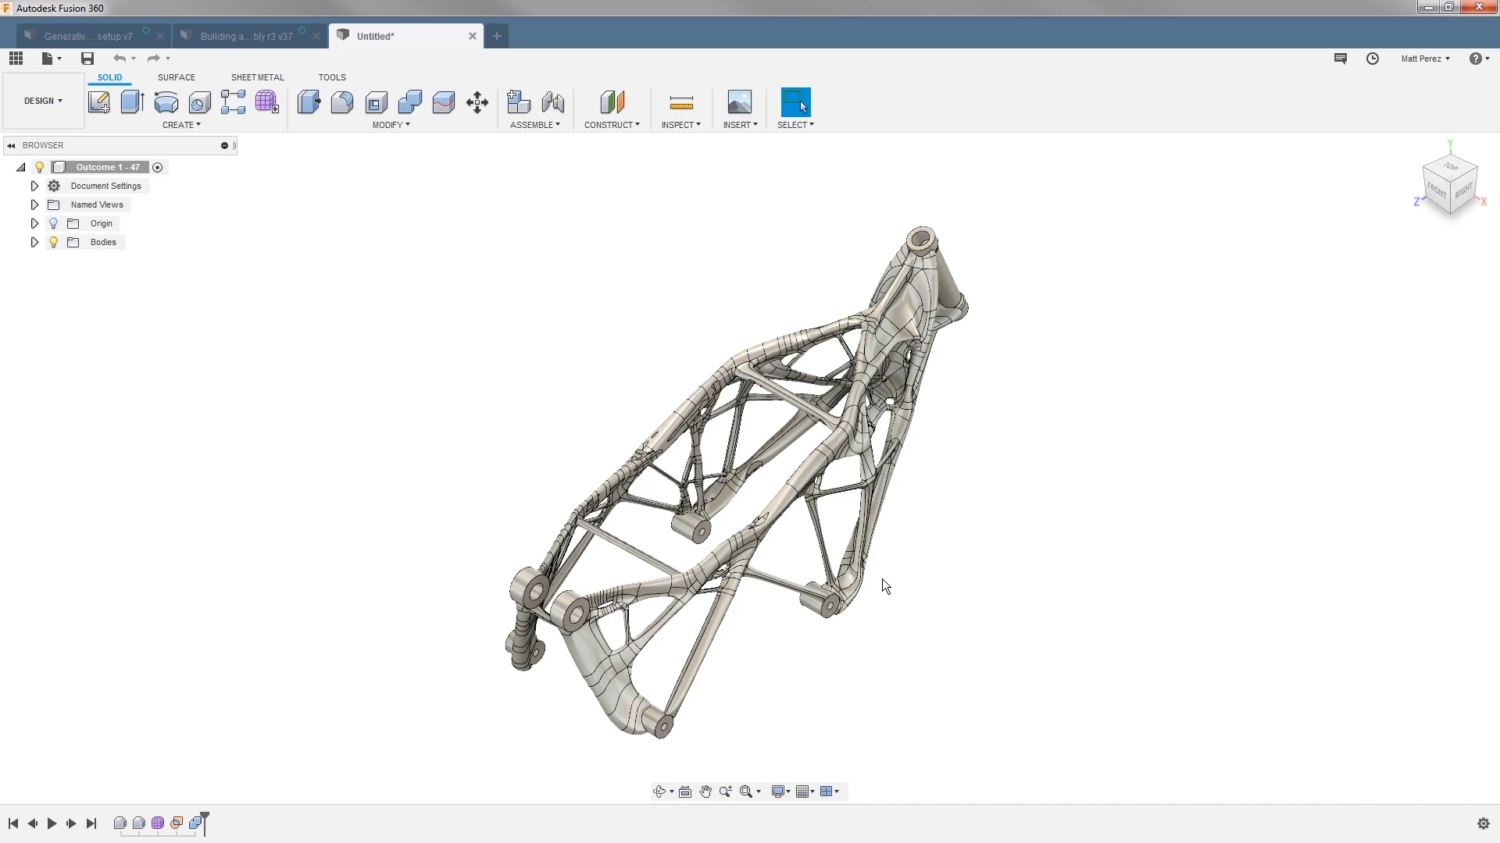
Orbit and zoom around the Outcome 1 - 47 frame, expand Bodies to select Body30, then return home
{"action": "mouse_move", "coordinate": [848, 686]}
{"action": "middle_mouse_down", "text": "shift"}
{"action": "mouse_move", "coordinate": [757, 633]}
{"action": "mouse_move", "coordinate": [836, 663]}
{"action": "mouse_move", "coordinate": [826, 689]}
{"action": "middle_mouse_up", "text": "shift"}
{"action": "scroll", "coordinate": [612, 702], "scroll_direction": "up", "scroll_amount": 5}
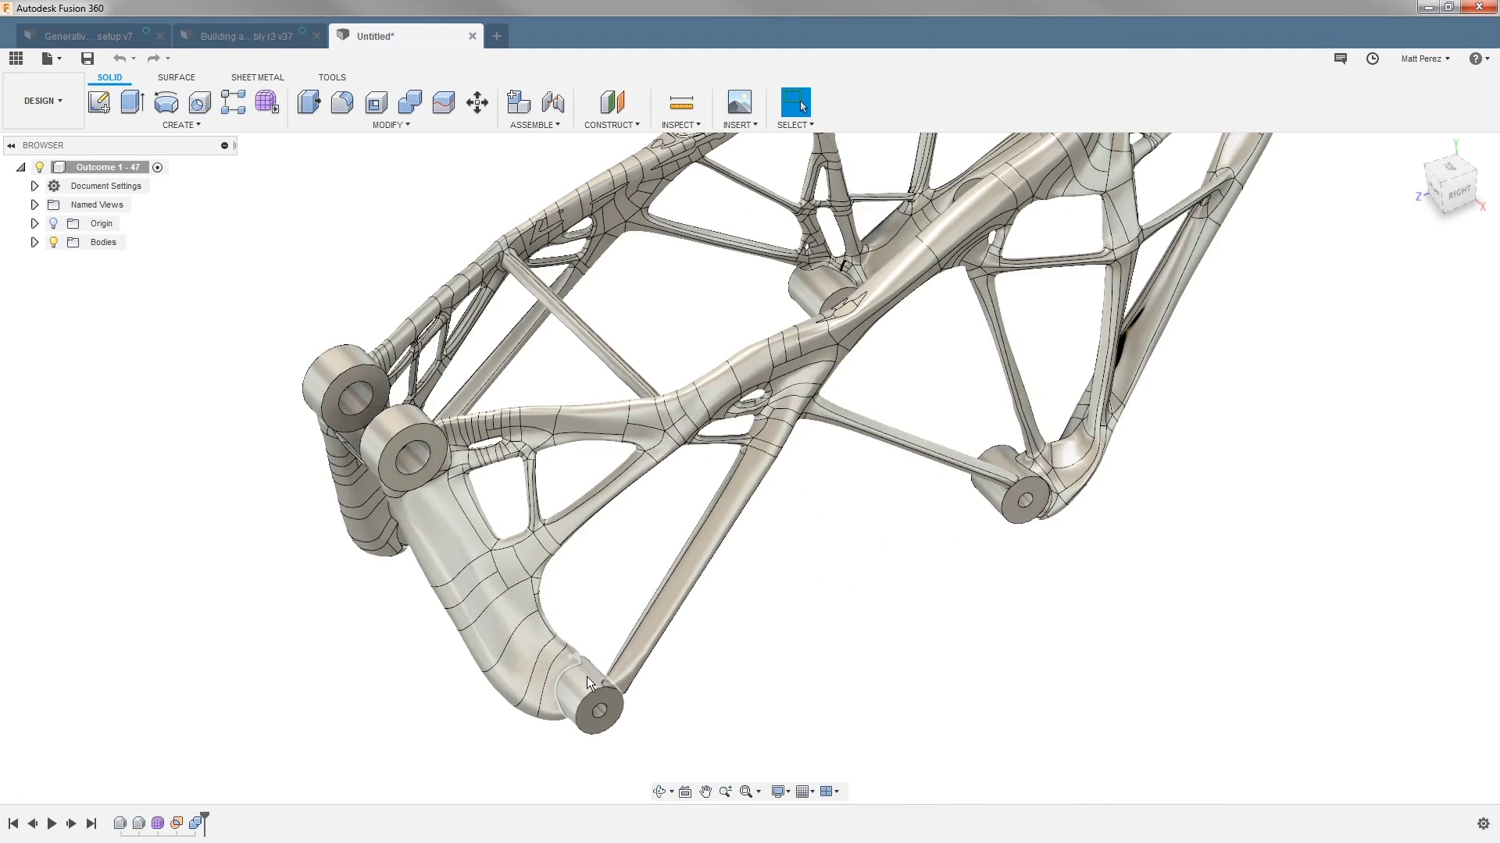
{"action": "scroll", "coordinate": [429, 545], "scroll_direction": "down", "scroll_amount": 5}
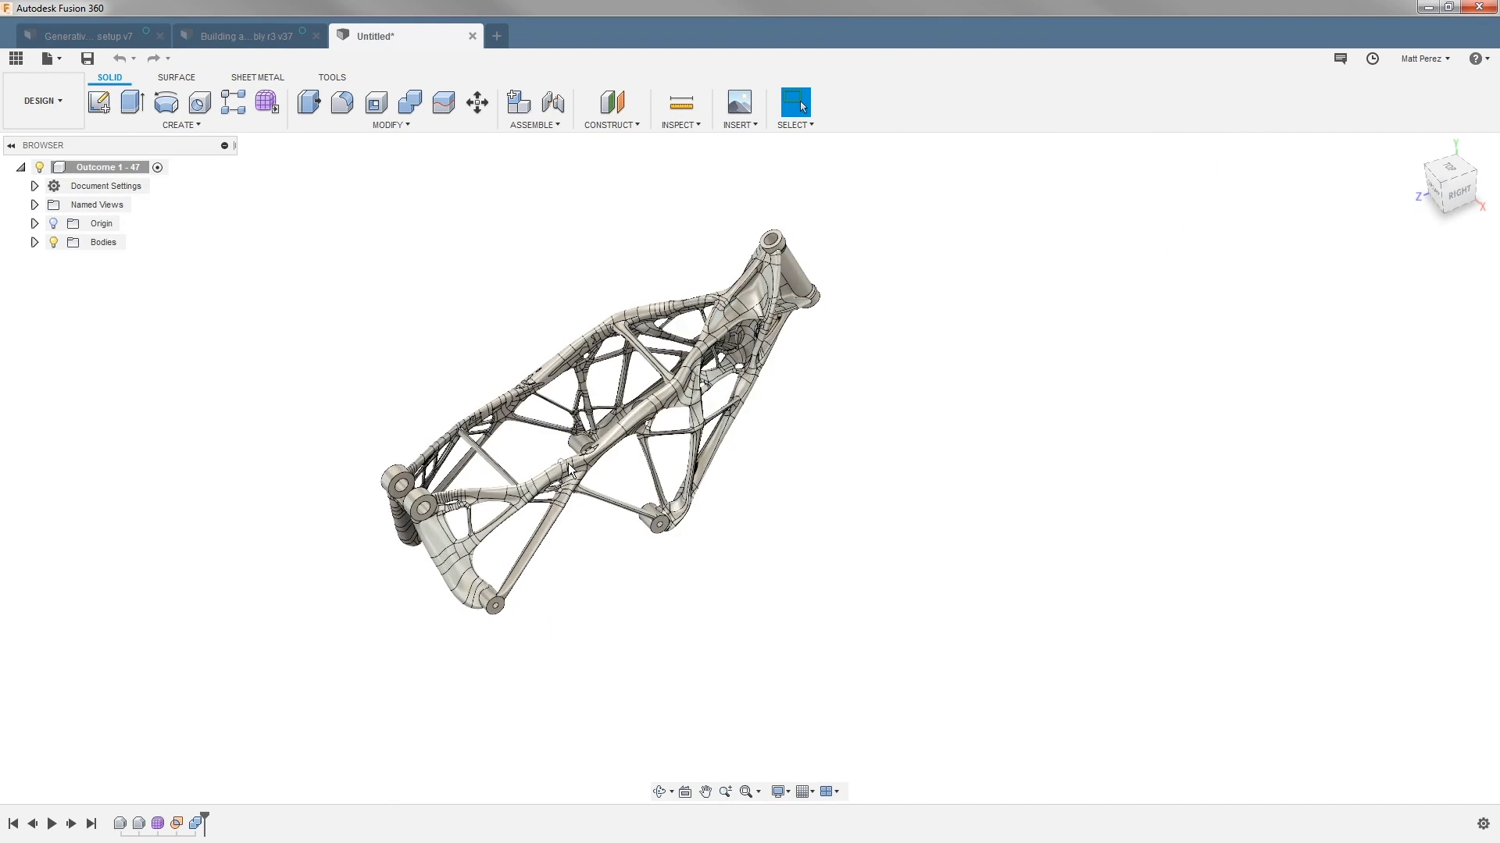
{"action": "middle_click_drag", "start_coordinate": [762, 297], "coordinate": [863, 326], "text": "shift"}
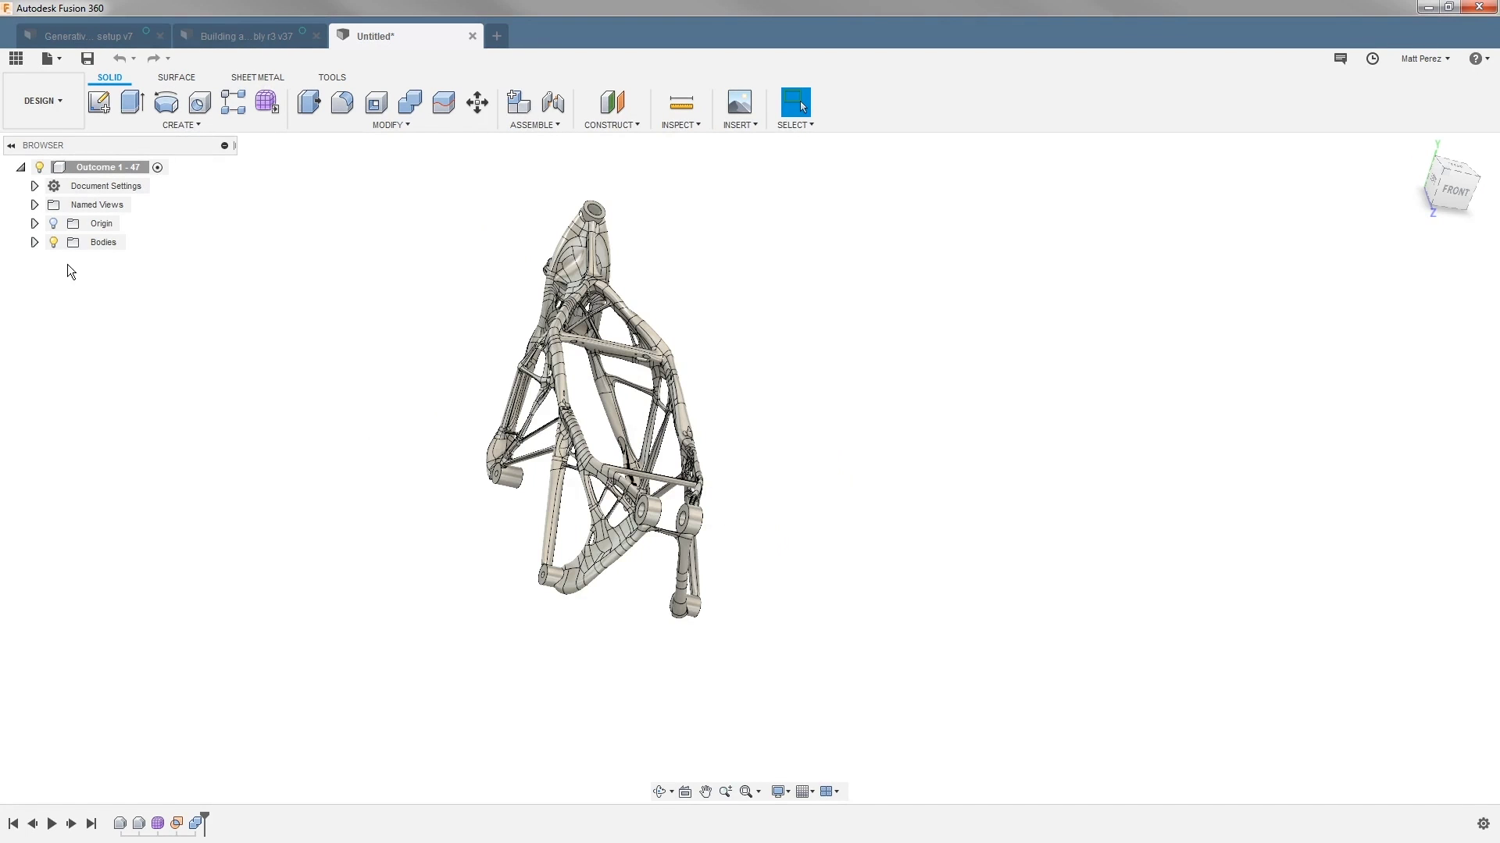
{"action": "left_click", "coordinate": [35, 242]}
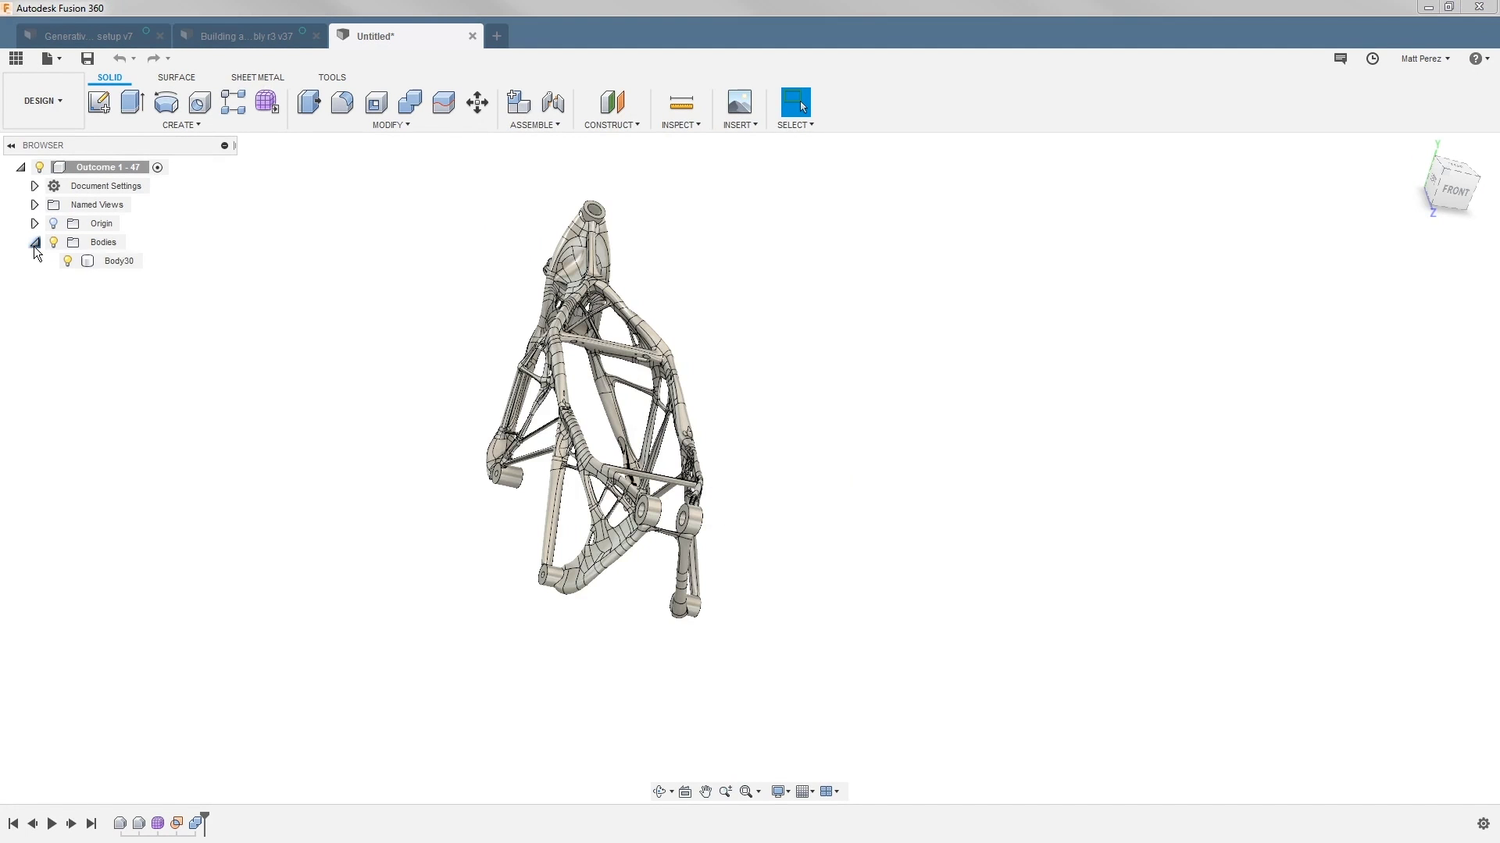
{"action": "left_click", "coordinate": [527, 400]}
{"action": "middle_click_drag", "start_coordinate": [840, 467], "coordinate": [999, 316], "text": "shift"}
{"action": "key", "text": "Escape"}
{"action": "key", "text": "Escape"}
Save the frame design as 'Generative Frame' in the Lesson 4 folder
{"action": "left_click", "coordinate": [1420, 141]}
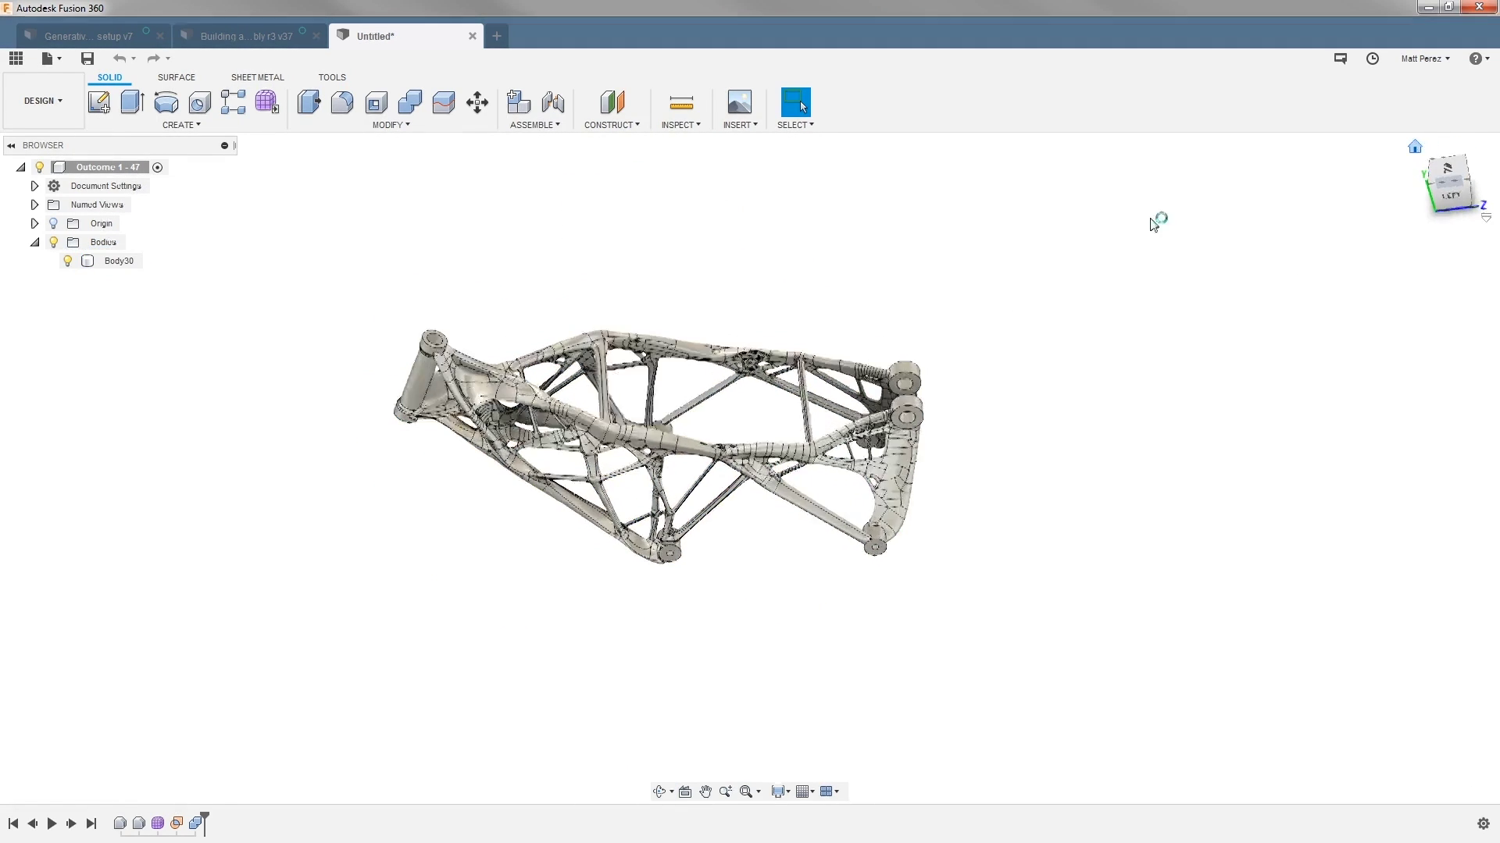
{"action": "left_click", "coordinate": [88, 58]}
{"action": "type", "text": "Generative Frame"}
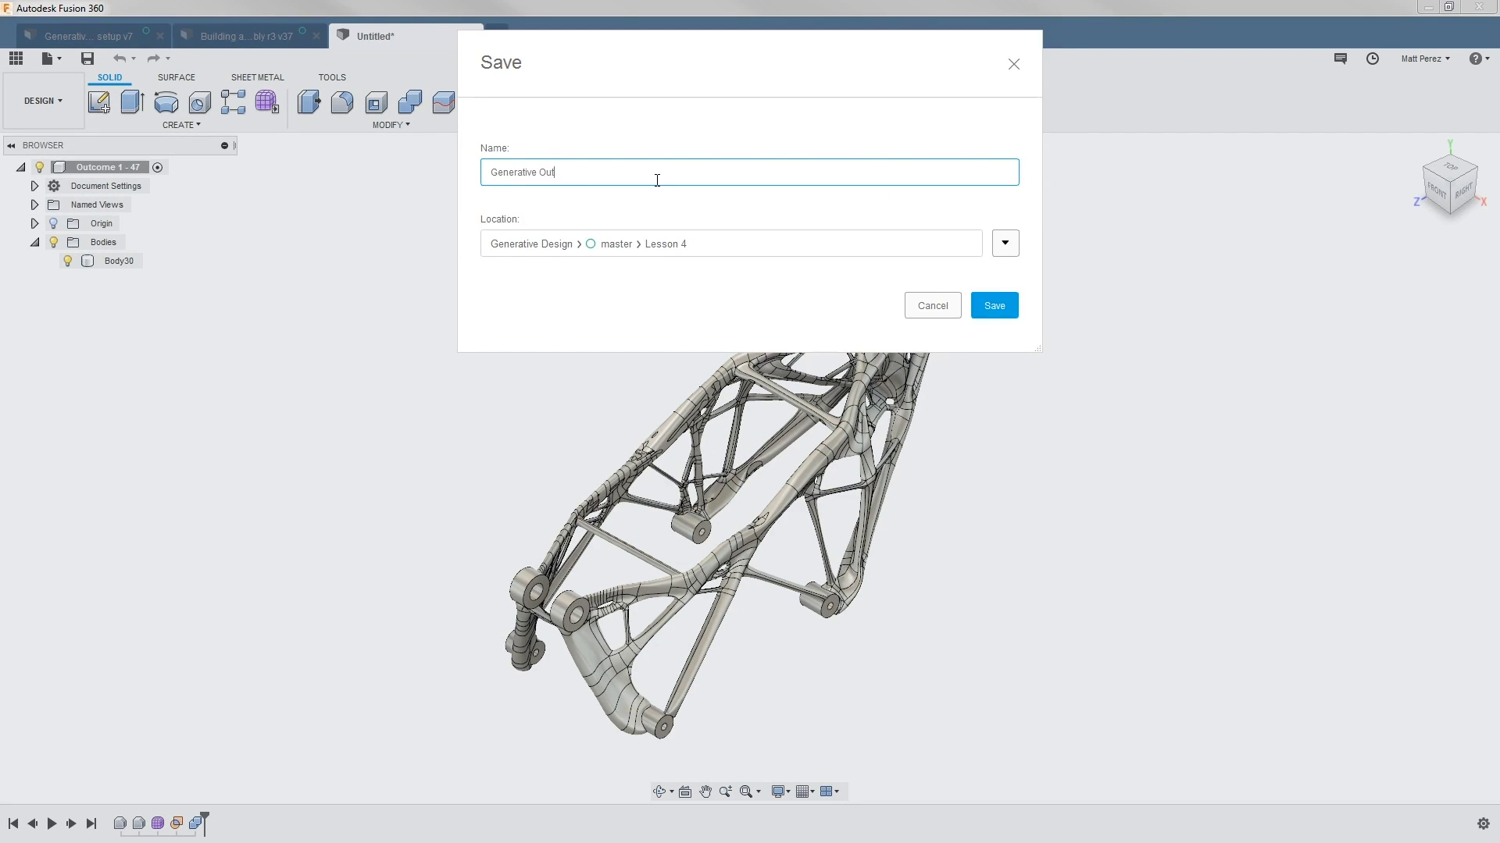
{"action": "key", "text": "Return"}
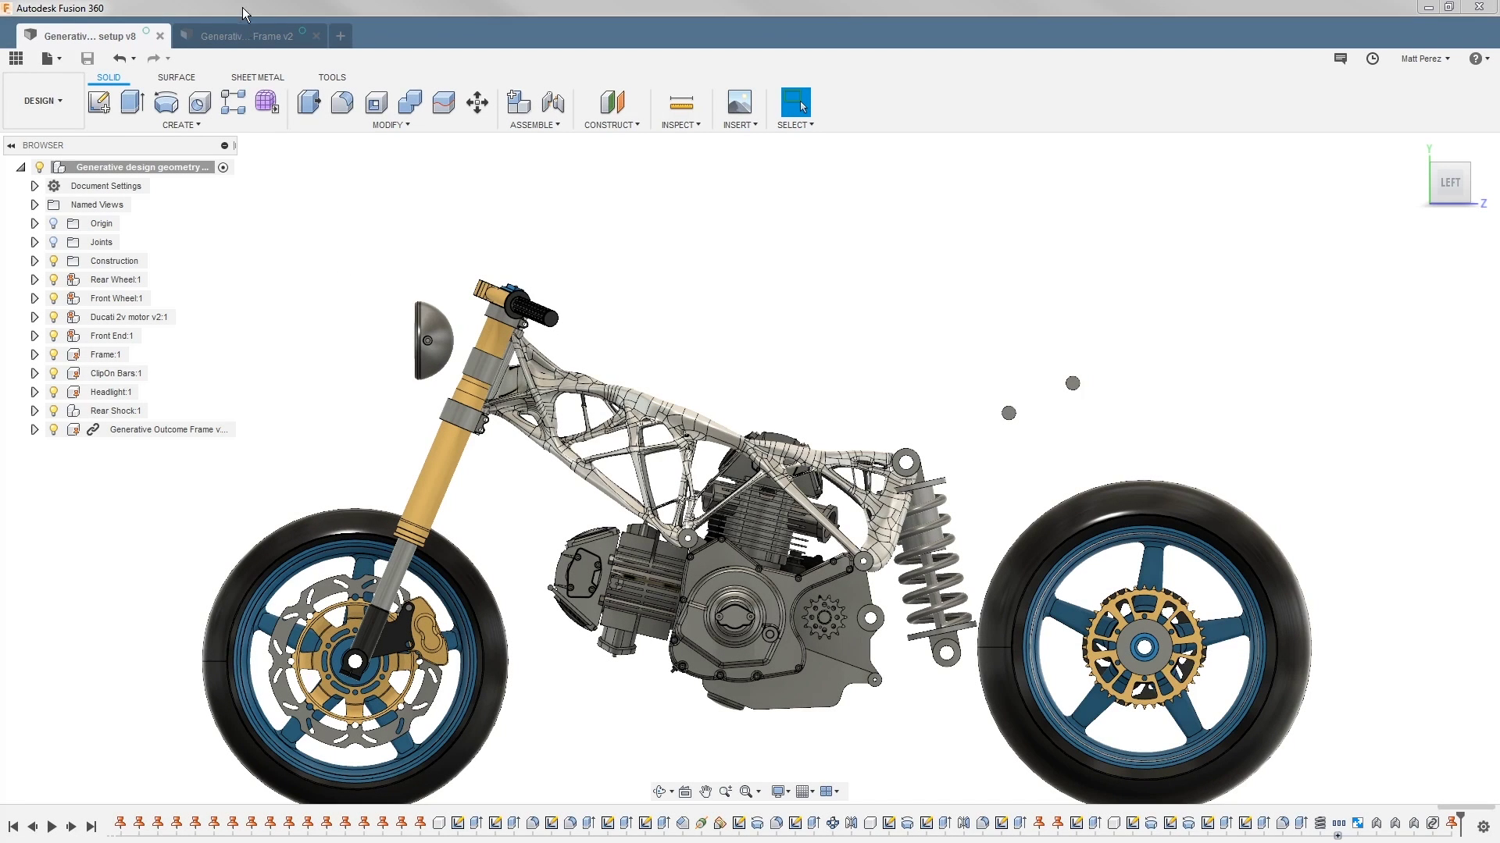
Switch to the Generative Outcome Frame v2 tab and select its Organic timeline feature
{"action": "left_click", "coordinate": [246, 35]}
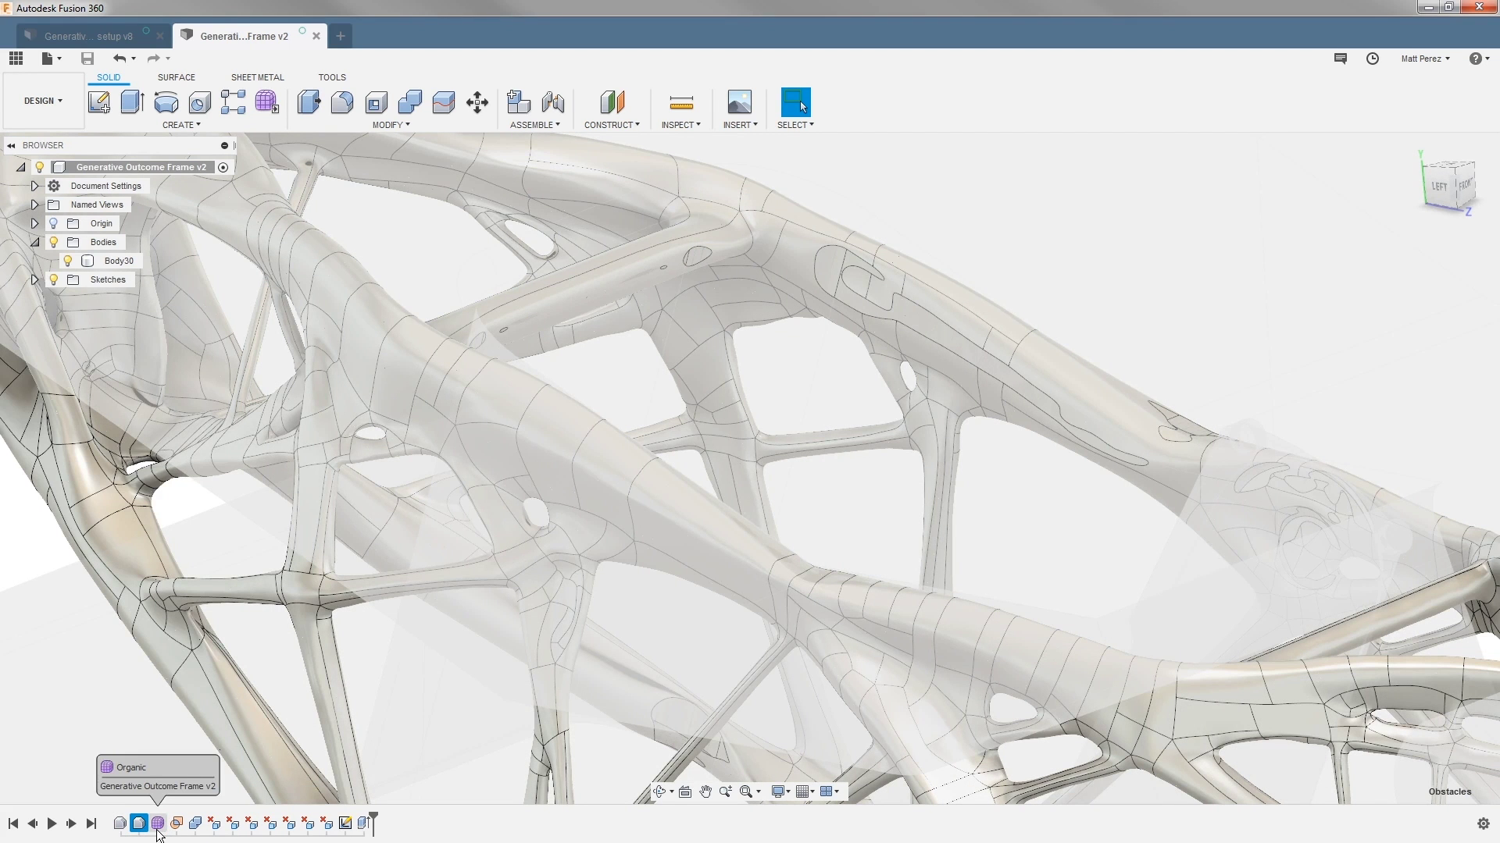
{"action": "left_click", "coordinate": [157, 832]}
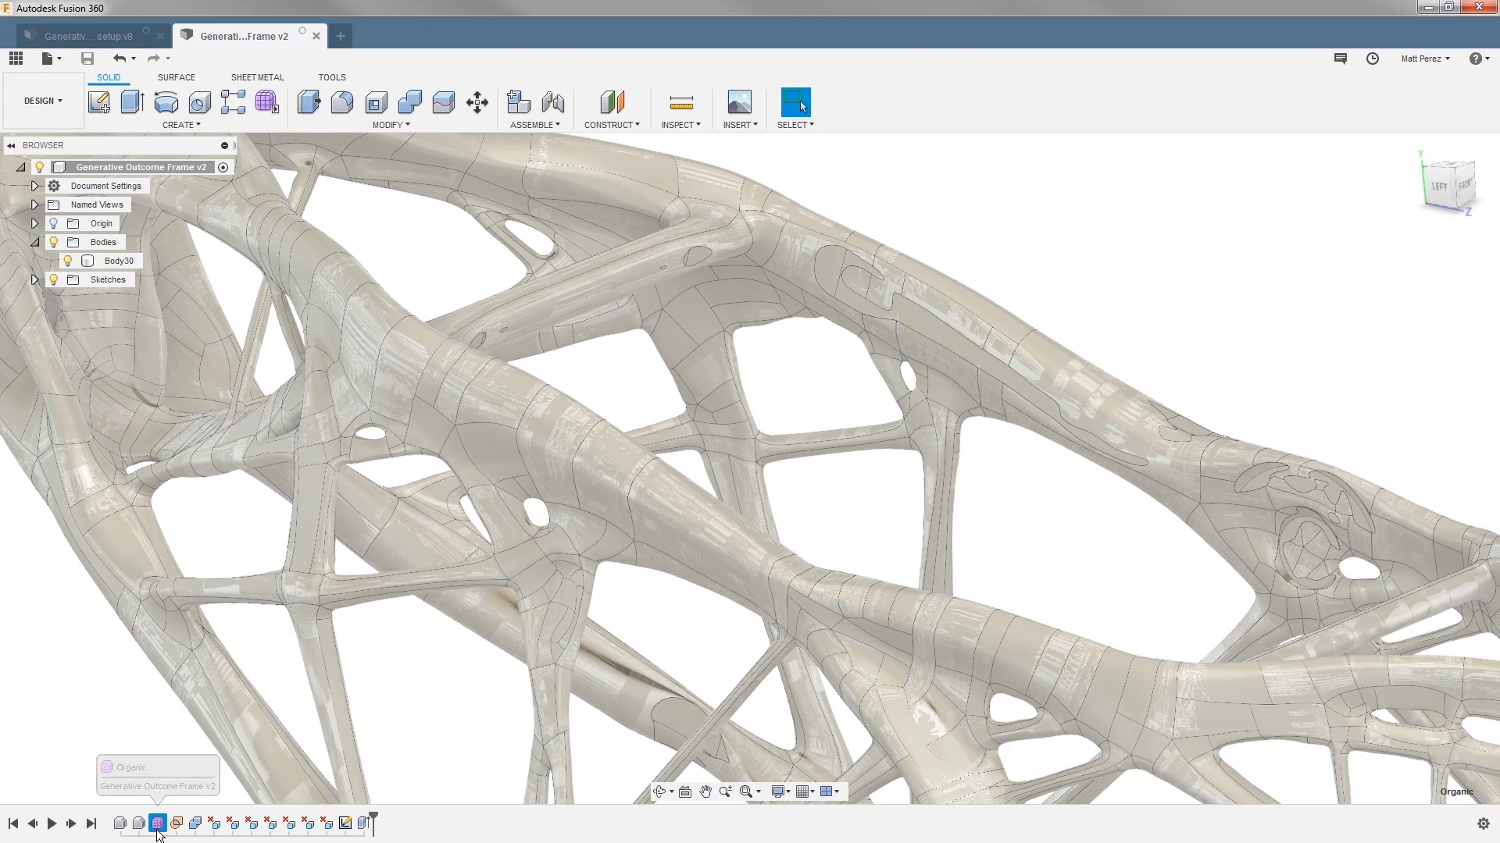
Edit the Organic feature to enter the T-spline form environment and zoom around the mesh
{"action": "right_click", "coordinate": [157, 826]}
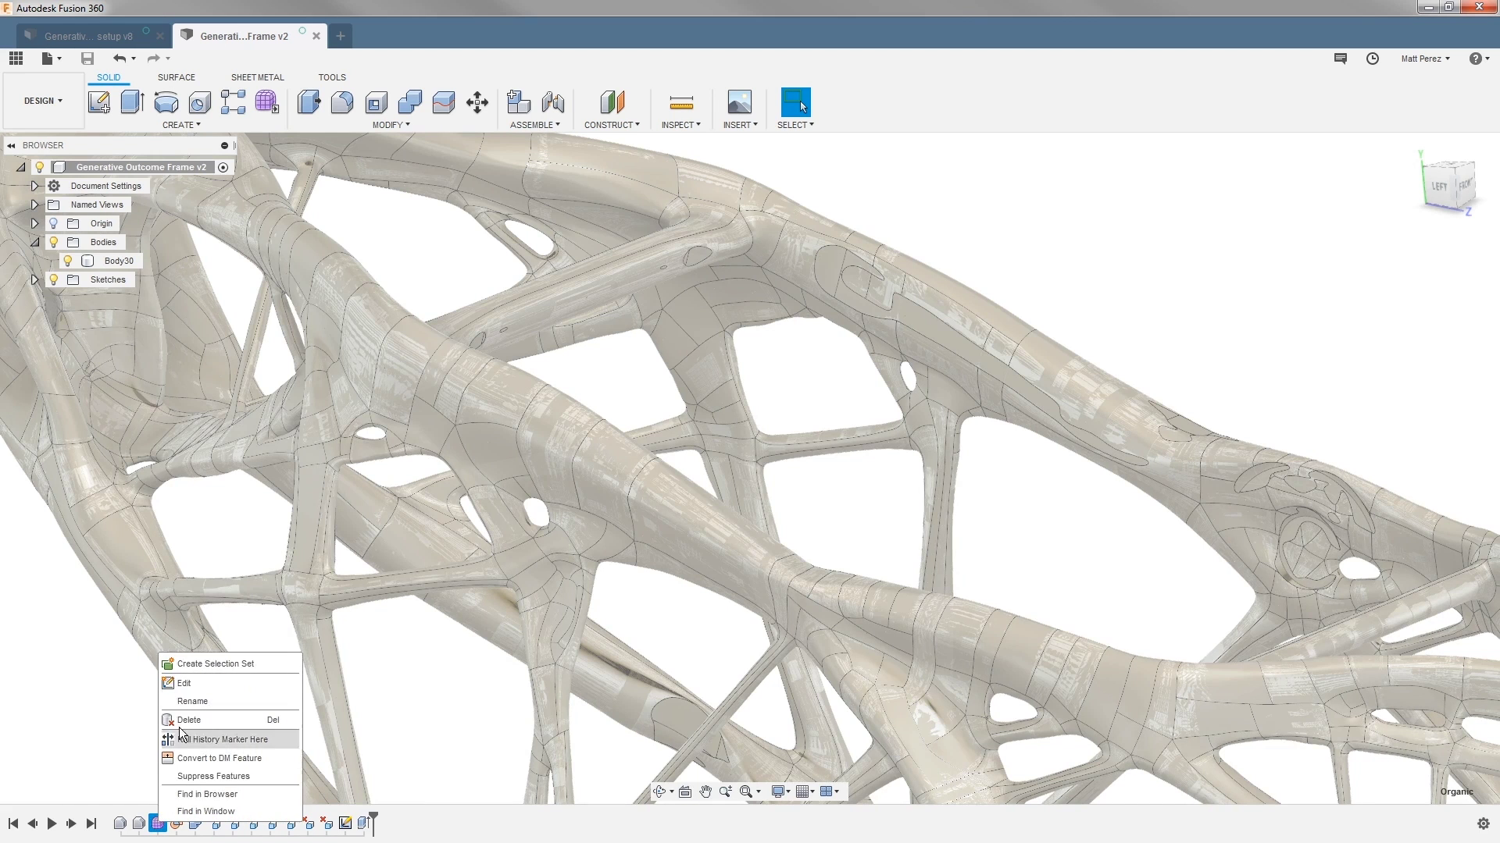
{"action": "left_click", "coordinate": [194, 681]}
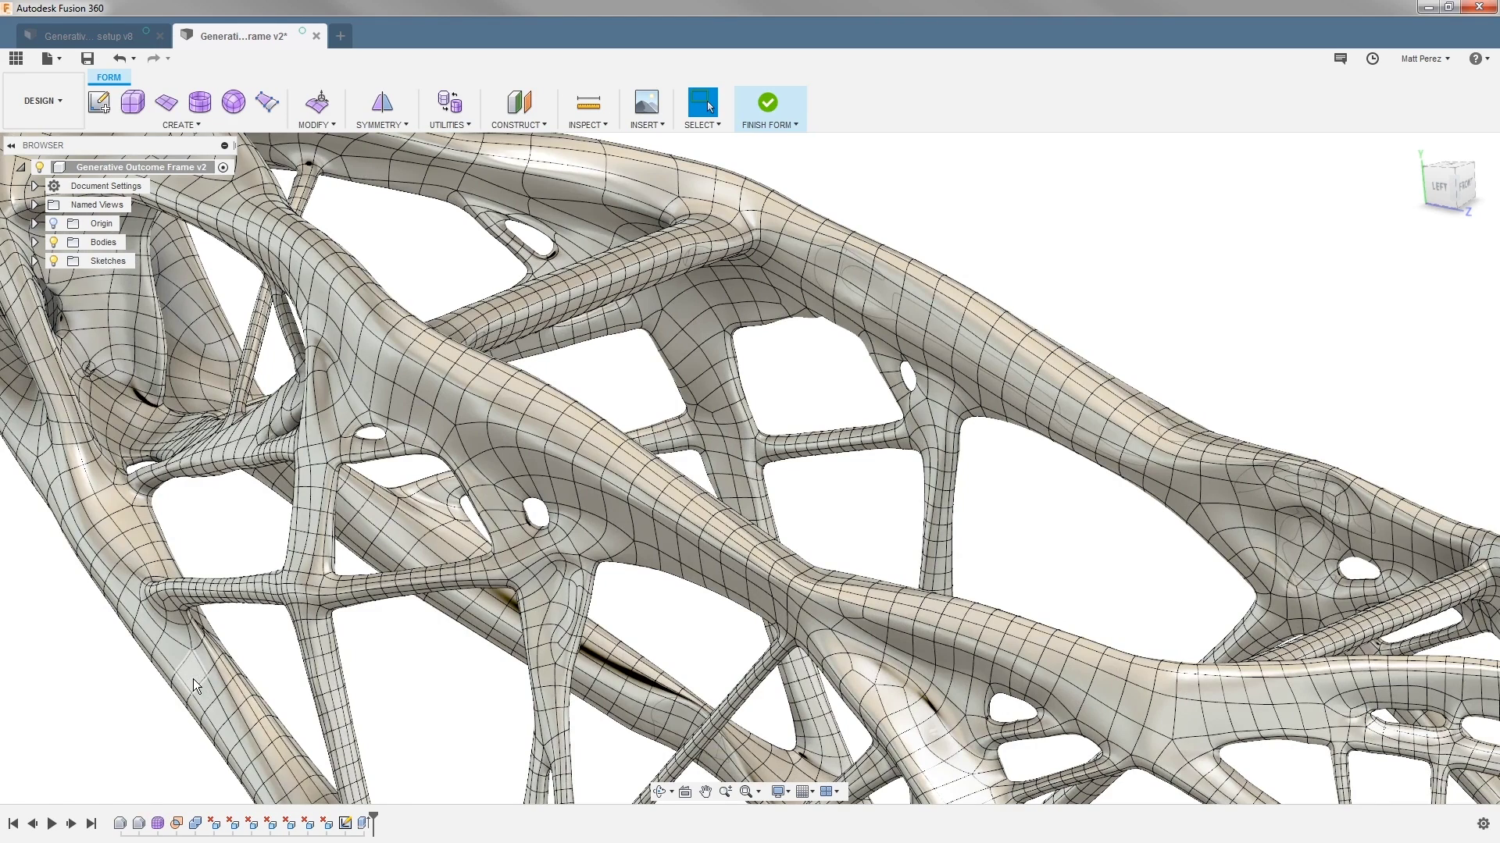
{"action": "scroll", "coordinate": [573, 629], "scroll_direction": "down", "scroll_amount": 5}
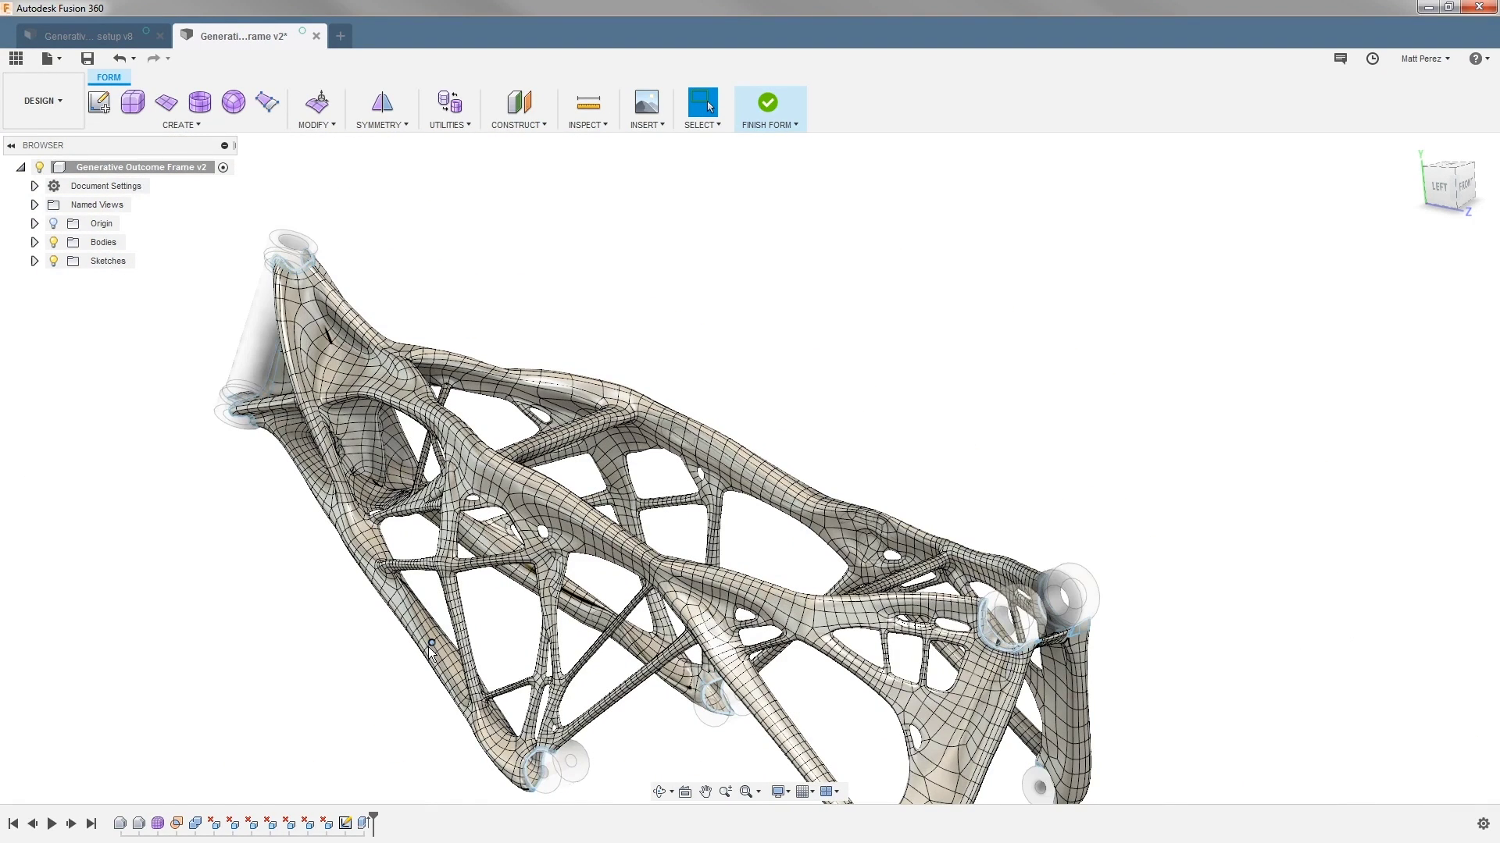
{"action": "scroll", "coordinate": [302, 272], "scroll_direction": "up", "scroll_amount": 5}
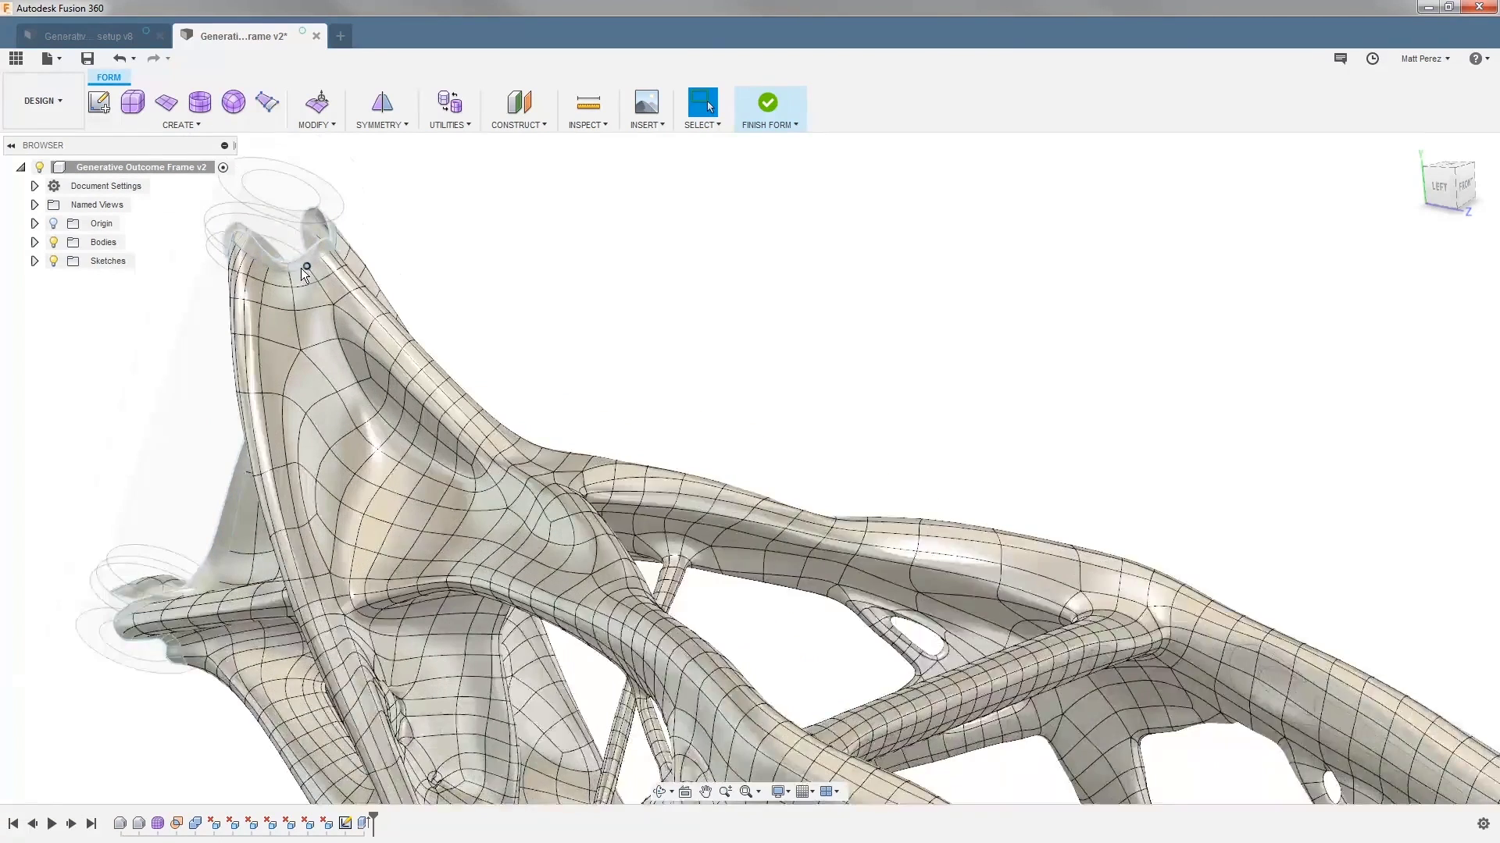
{"action": "scroll", "coordinate": [301, 268], "scroll_direction": "up", "scroll_amount": 3}
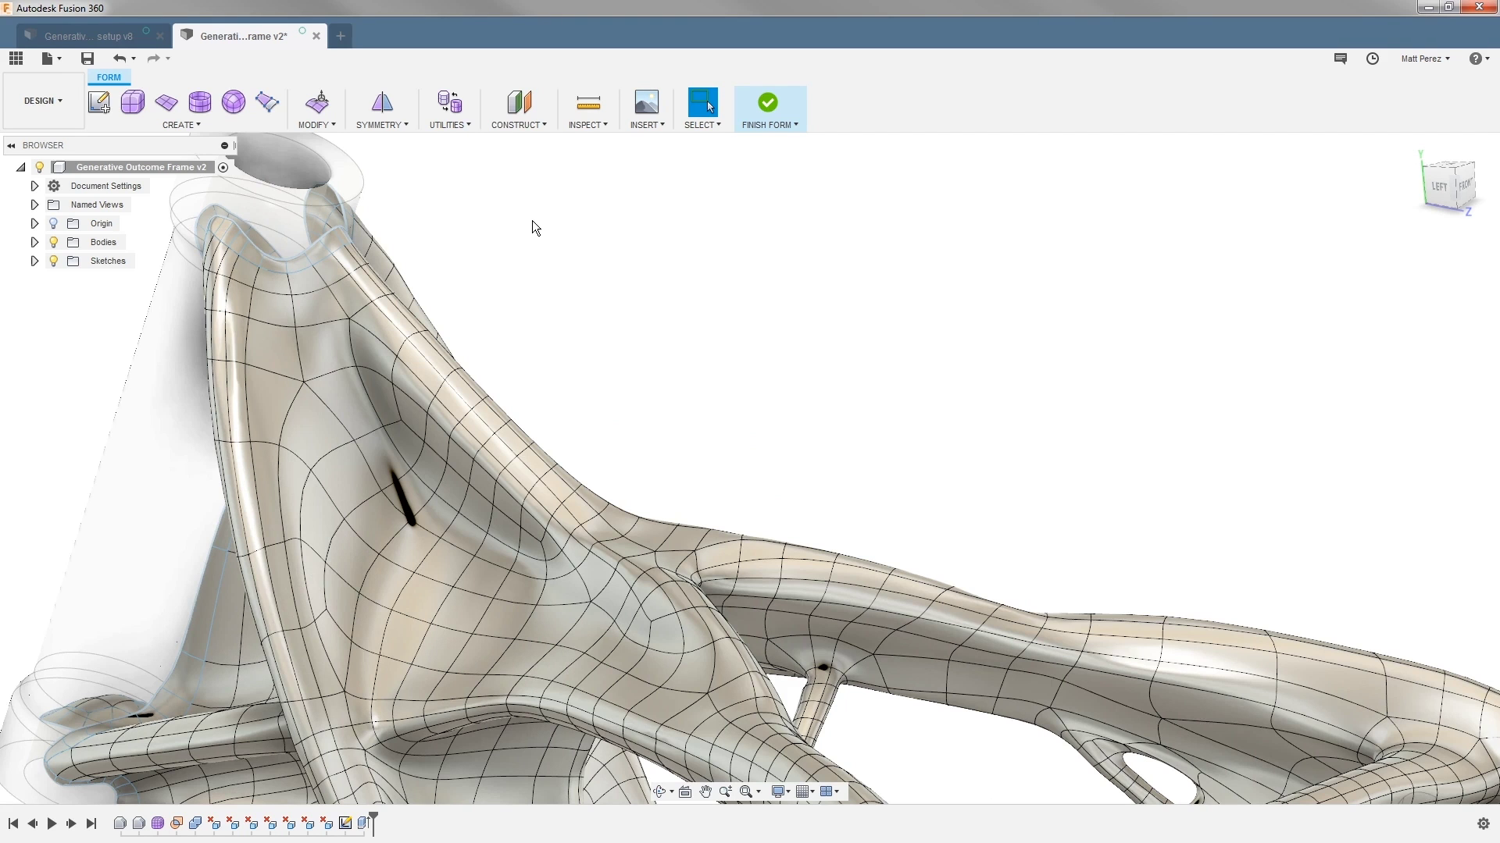
Browse the MODIFY form tools without choosing one, then zoom around the frame
{"action": "left_click", "coordinate": [320, 125]}
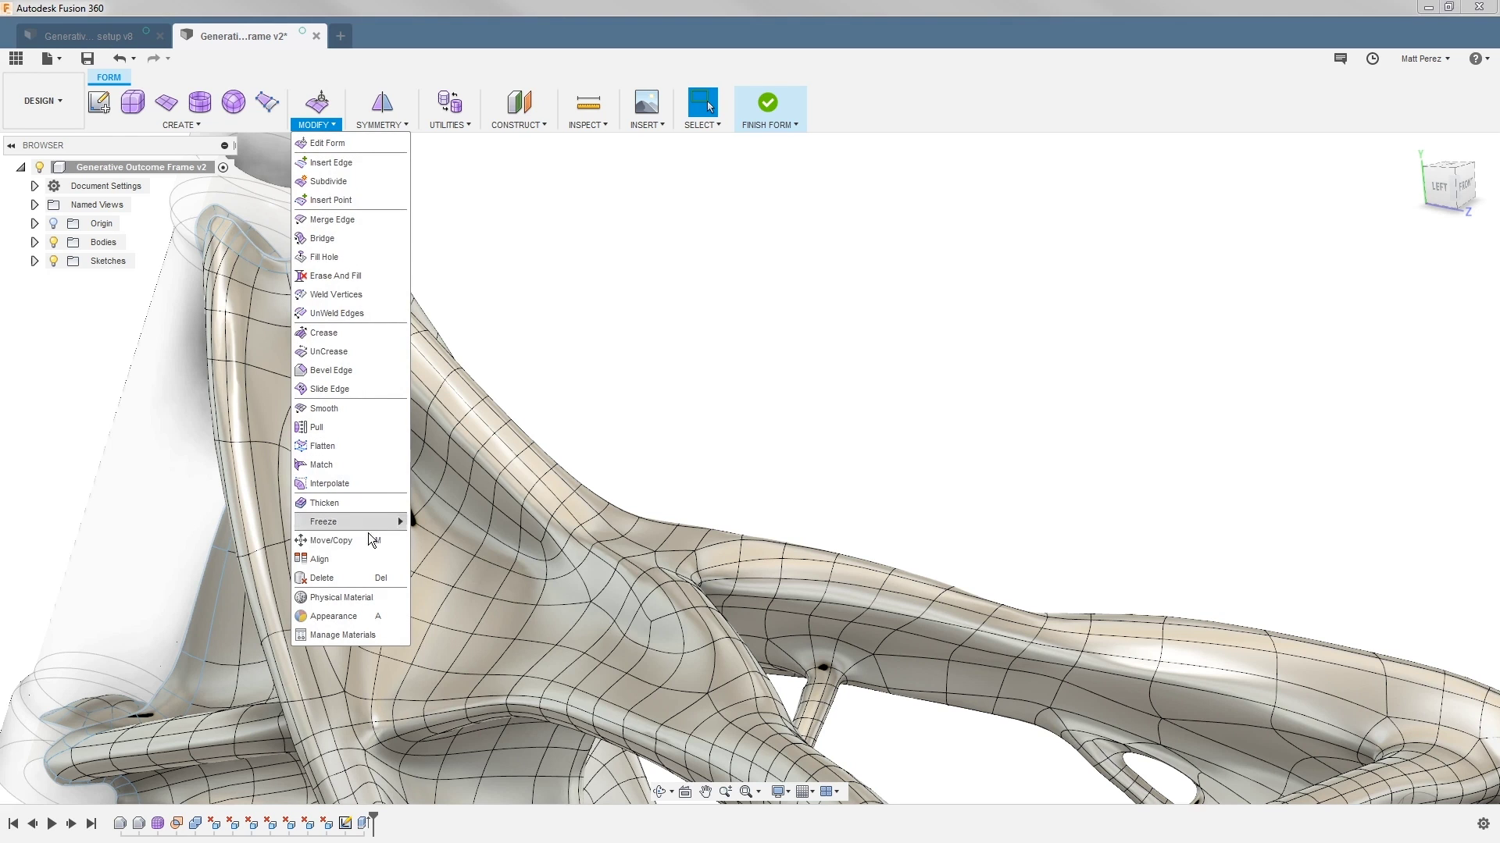
{"action": "left_click", "coordinate": [656, 378]}
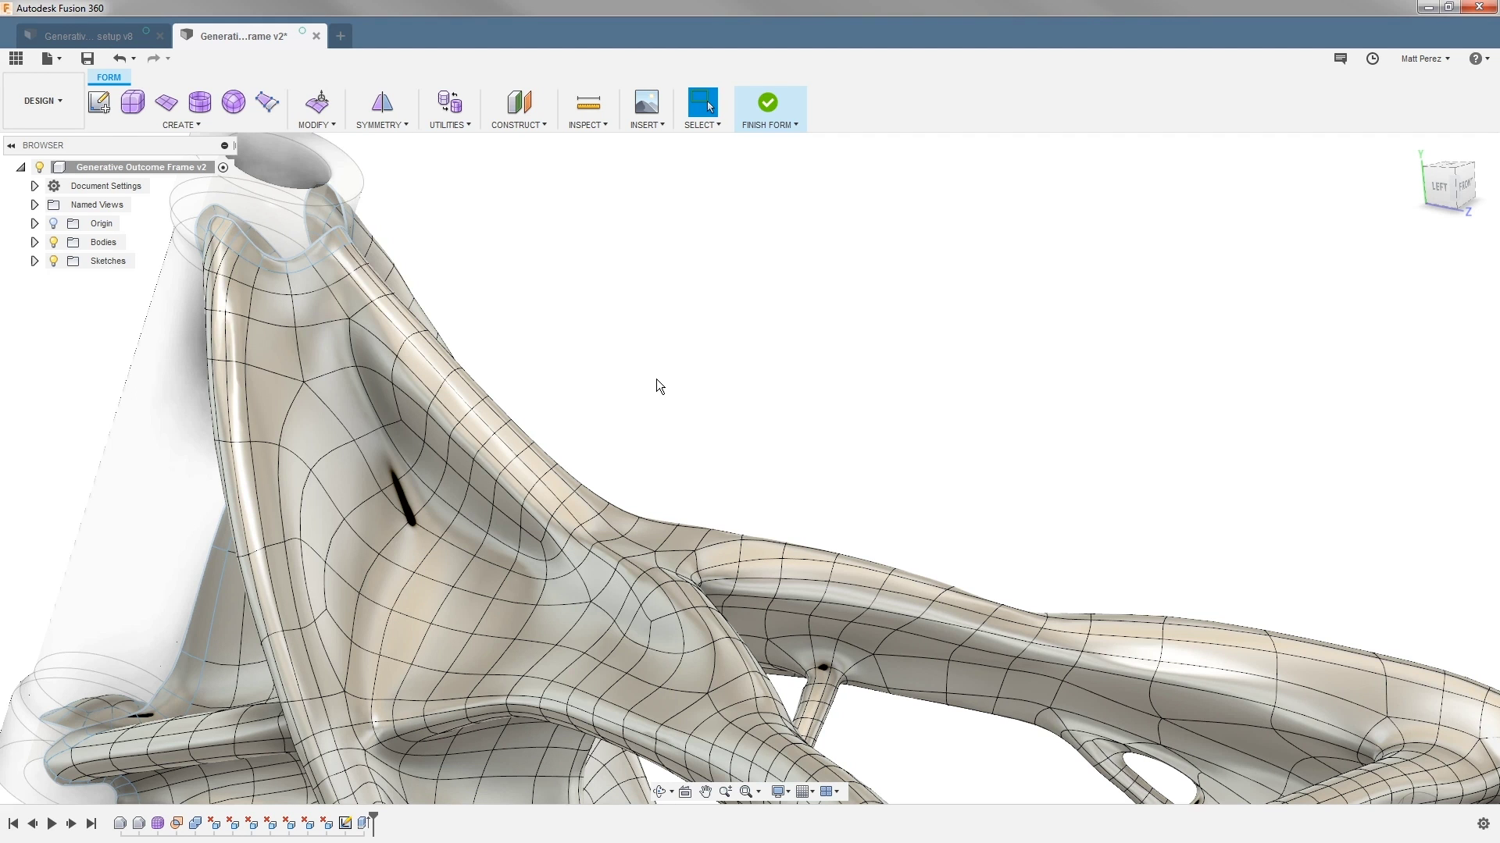
{"action": "scroll", "coordinate": [656, 378], "scroll_direction": "down", "scroll_amount": 10}
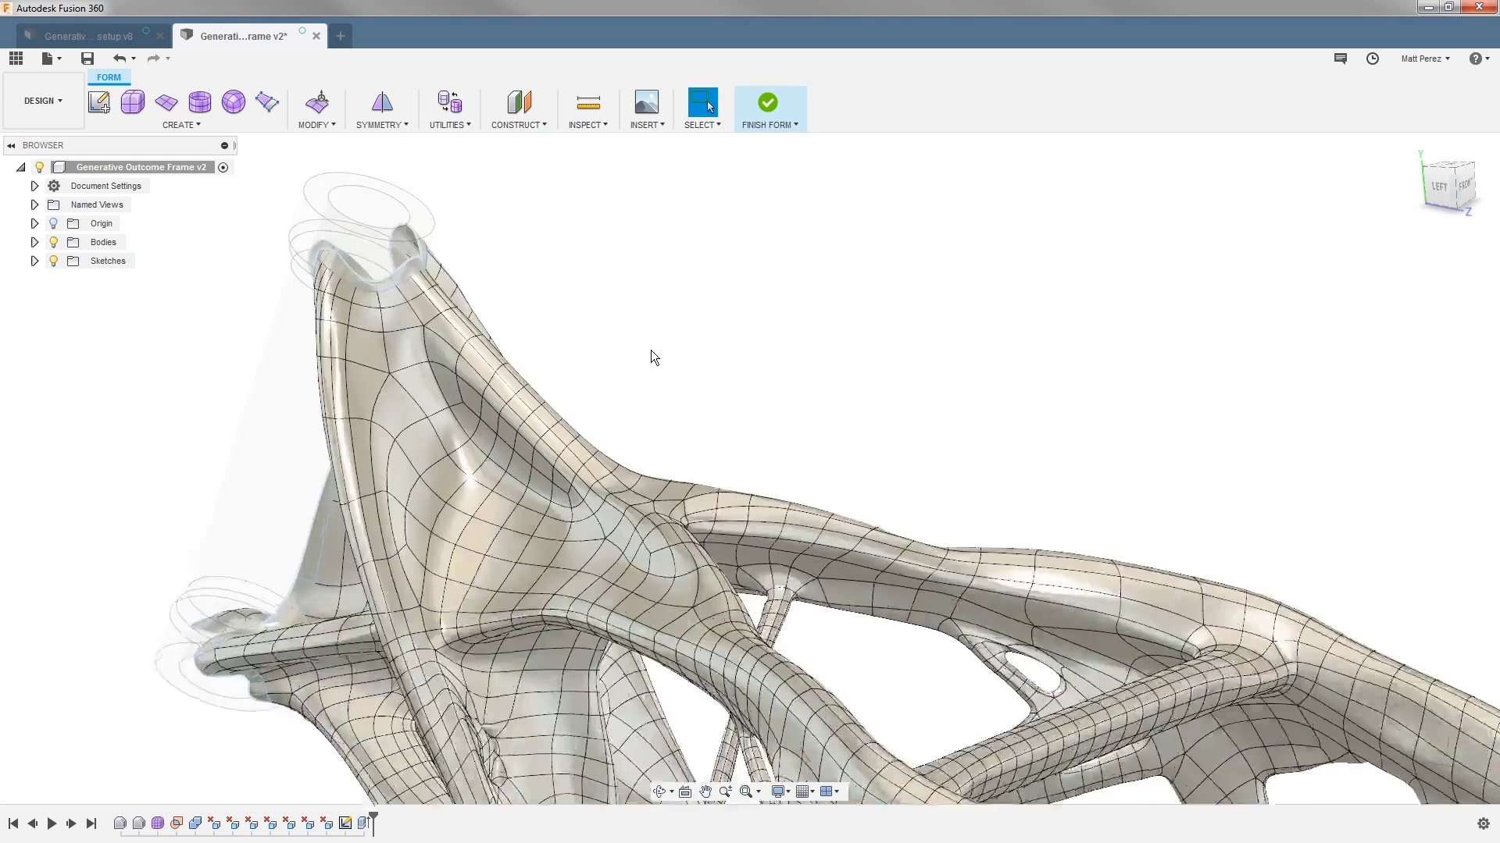
{"action": "scroll", "coordinate": [1148, 609], "scroll_direction": "up", "scroll_amount": 10}
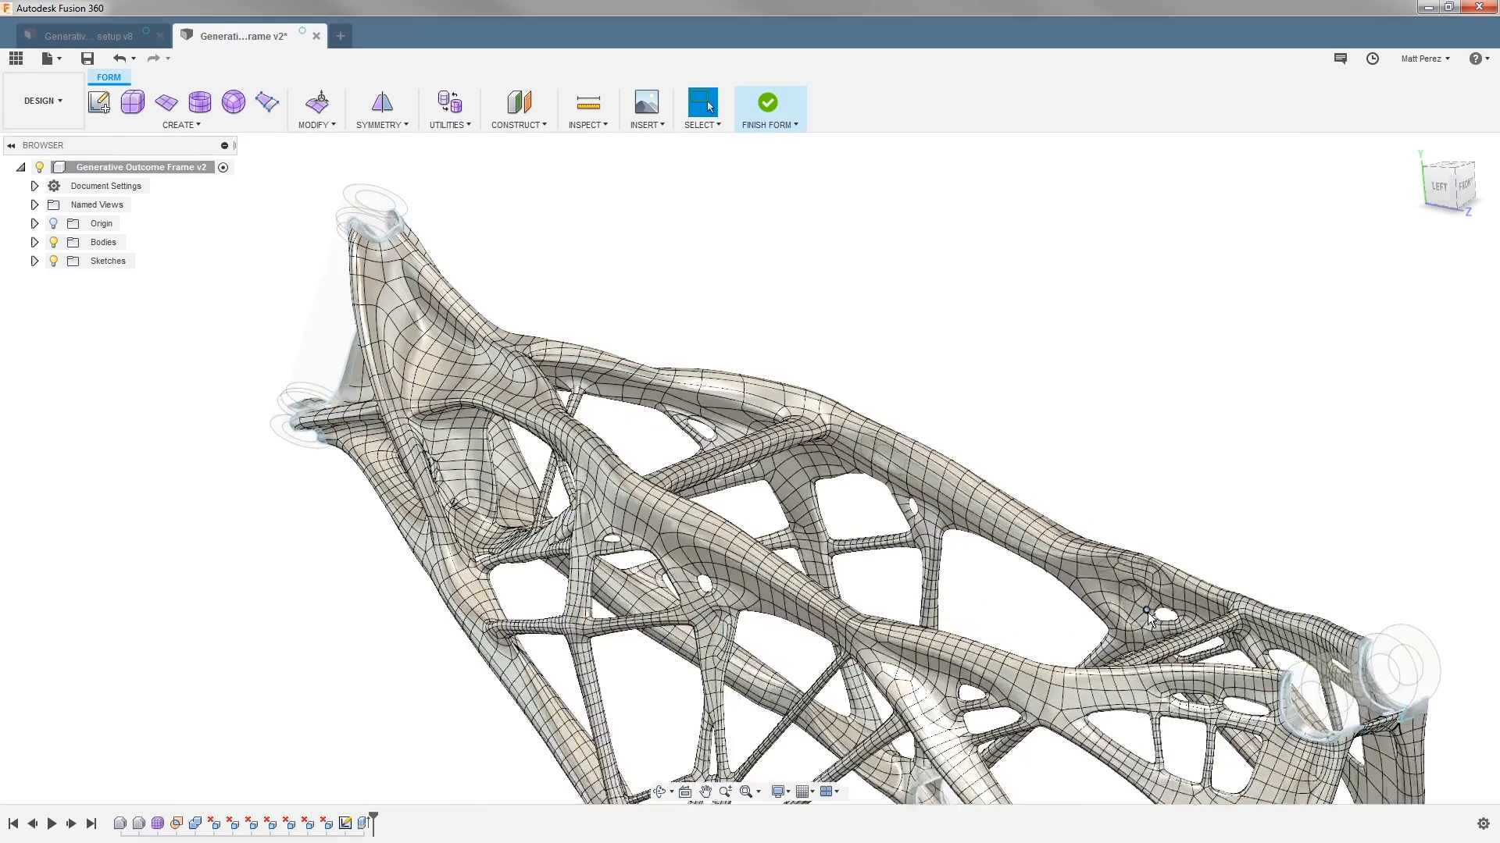
{"action": "scroll", "coordinate": [1158, 618], "scroll_direction": "up", "scroll_amount": 2}
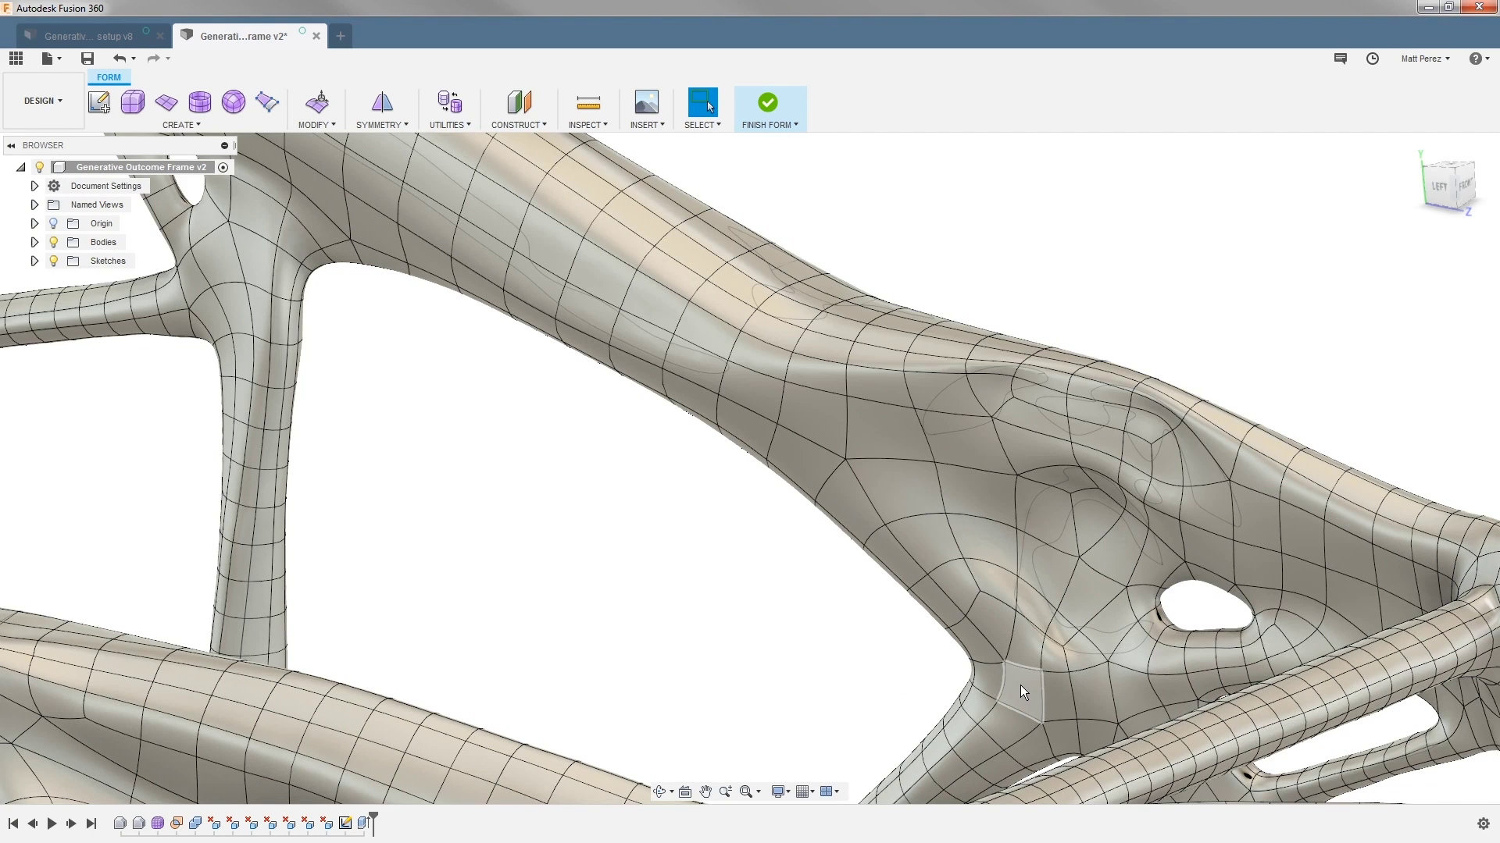
Window-select the mesh faces around the junction hole and start Edit Form on them
{"action": "middle_click_drag", "start_coordinate": [1020, 685], "coordinate": [1021, 457], "text": "shift"}
{"action": "left_click_drag", "start_coordinate": [952, 365], "coordinate": [1174, 784]}
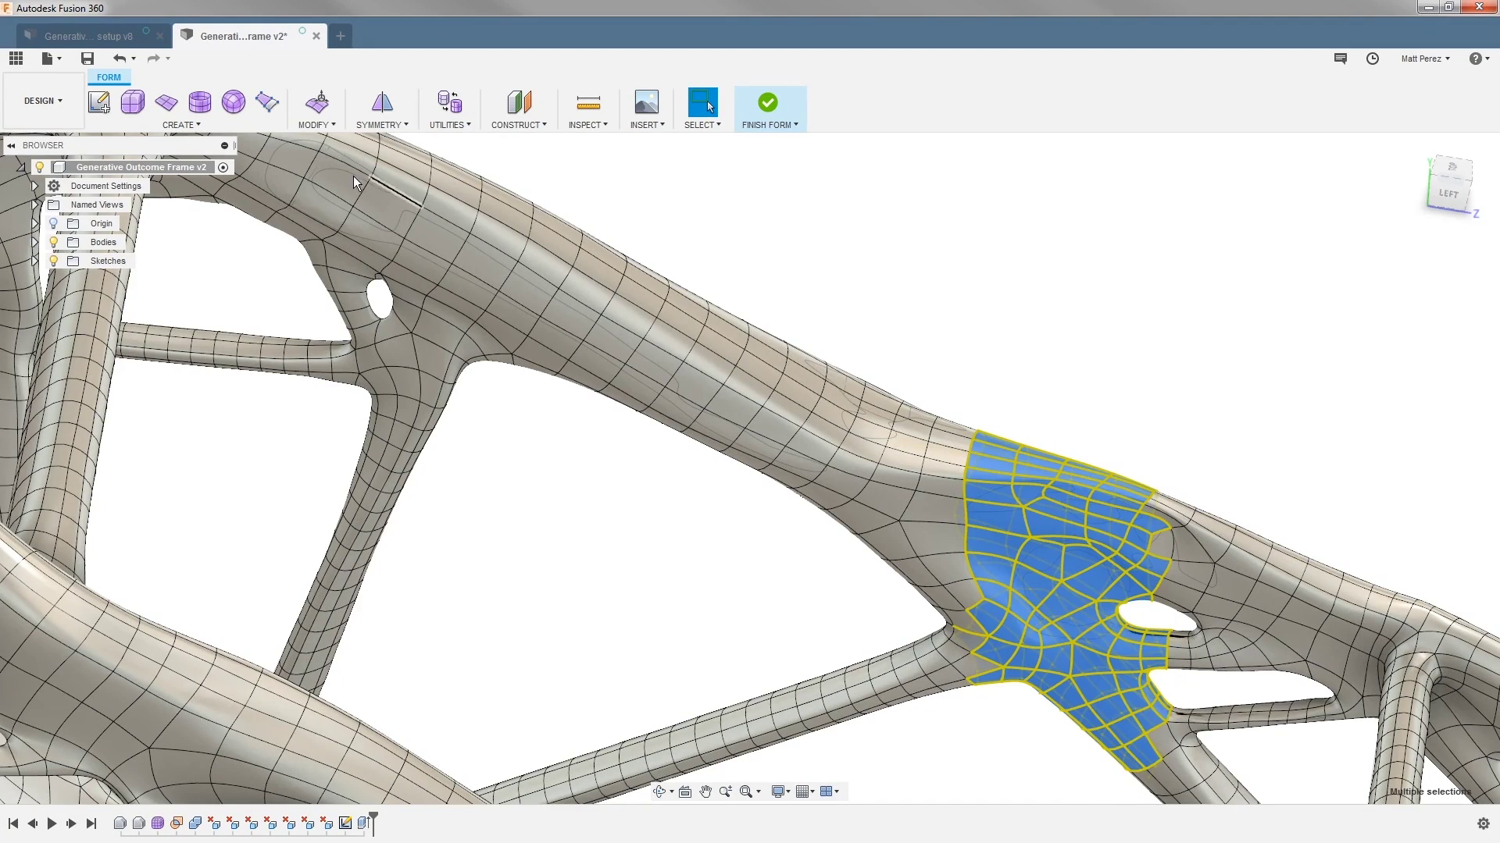
{"action": "left_click", "coordinate": [318, 102]}
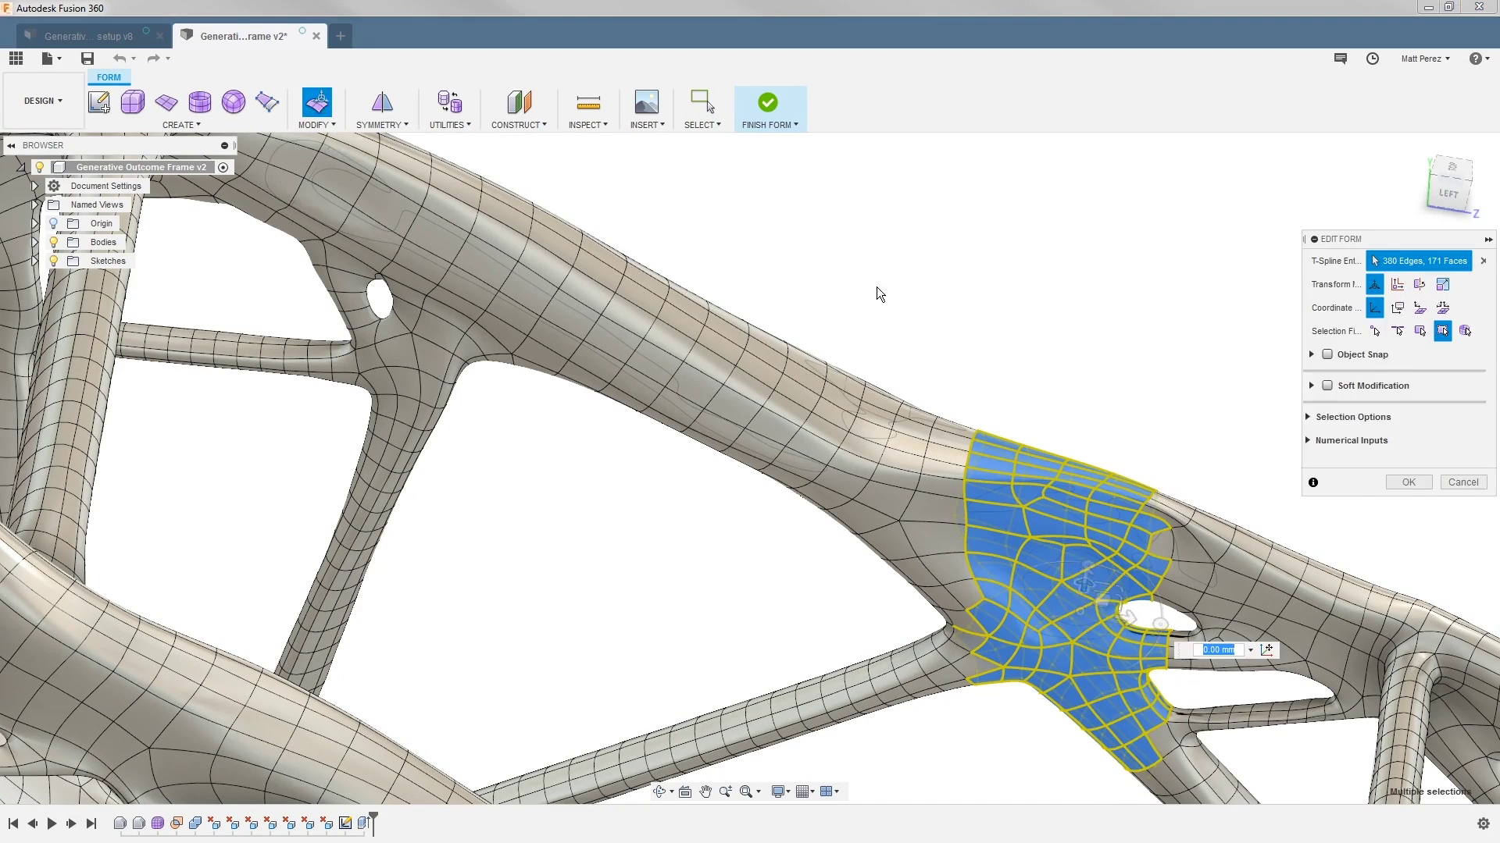
Turn on Soft Modification with a 50 mm falloff distance
{"action": "middle_click_drag", "start_coordinate": [877, 291], "coordinate": [956, 304], "text": "shift"}
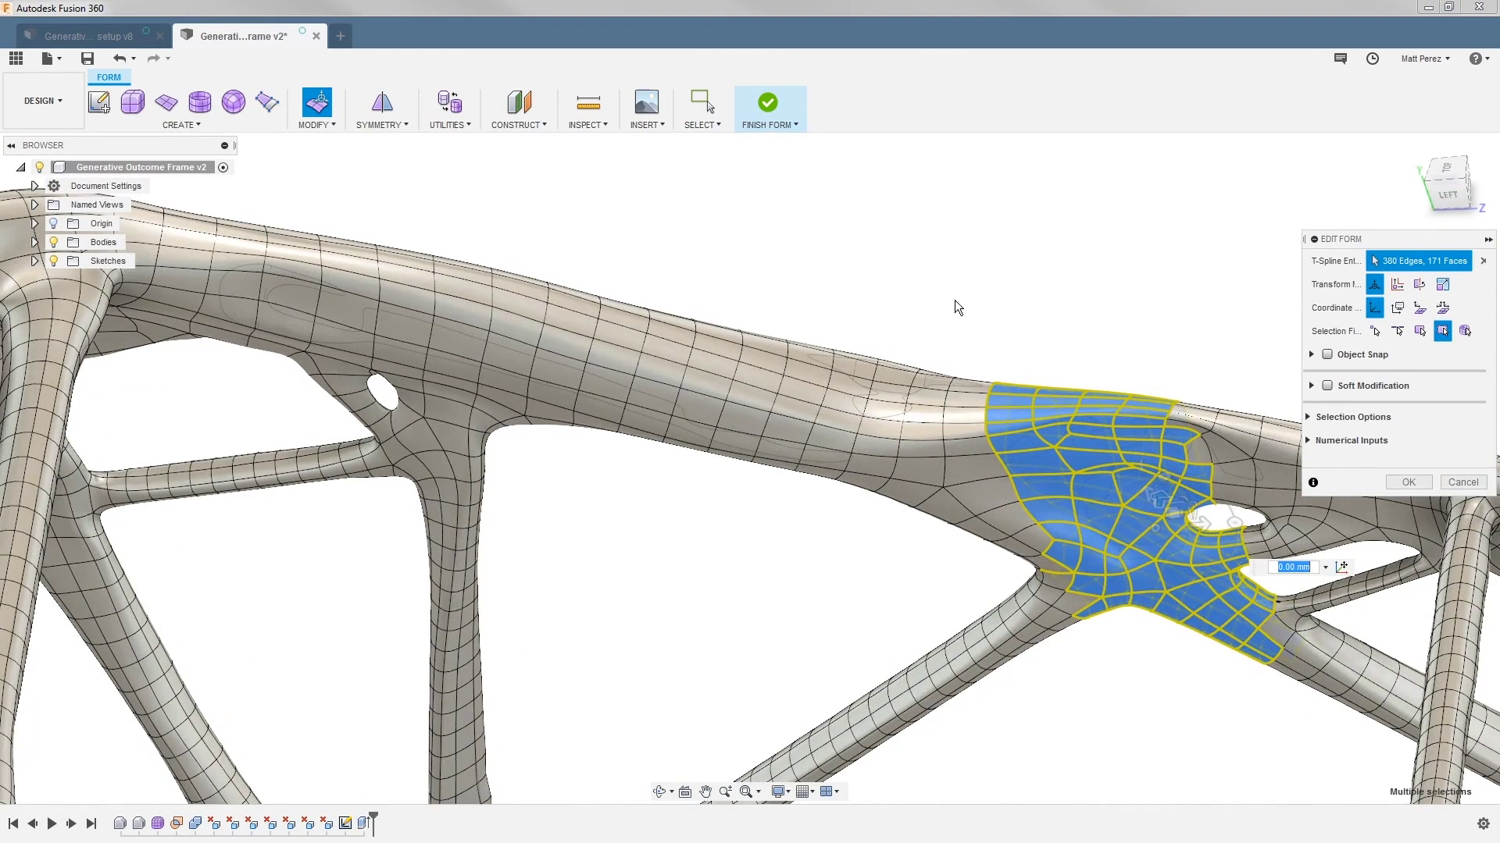
{"action": "left_click", "coordinate": [1327, 385]}
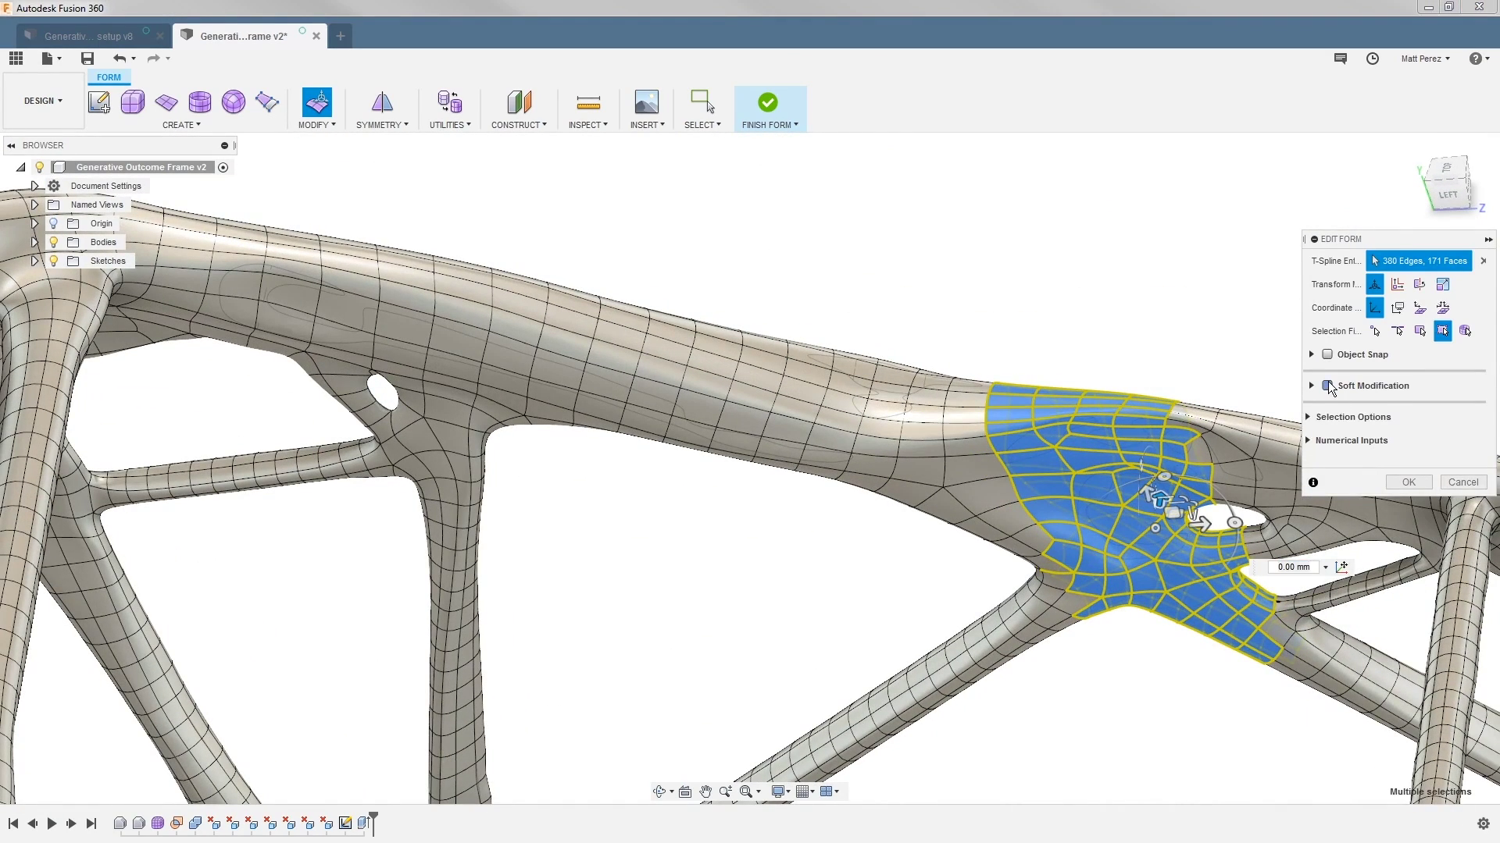
{"action": "middle_click_drag", "start_coordinate": [901, 334], "coordinate": [1044, 388], "text": "shift"}
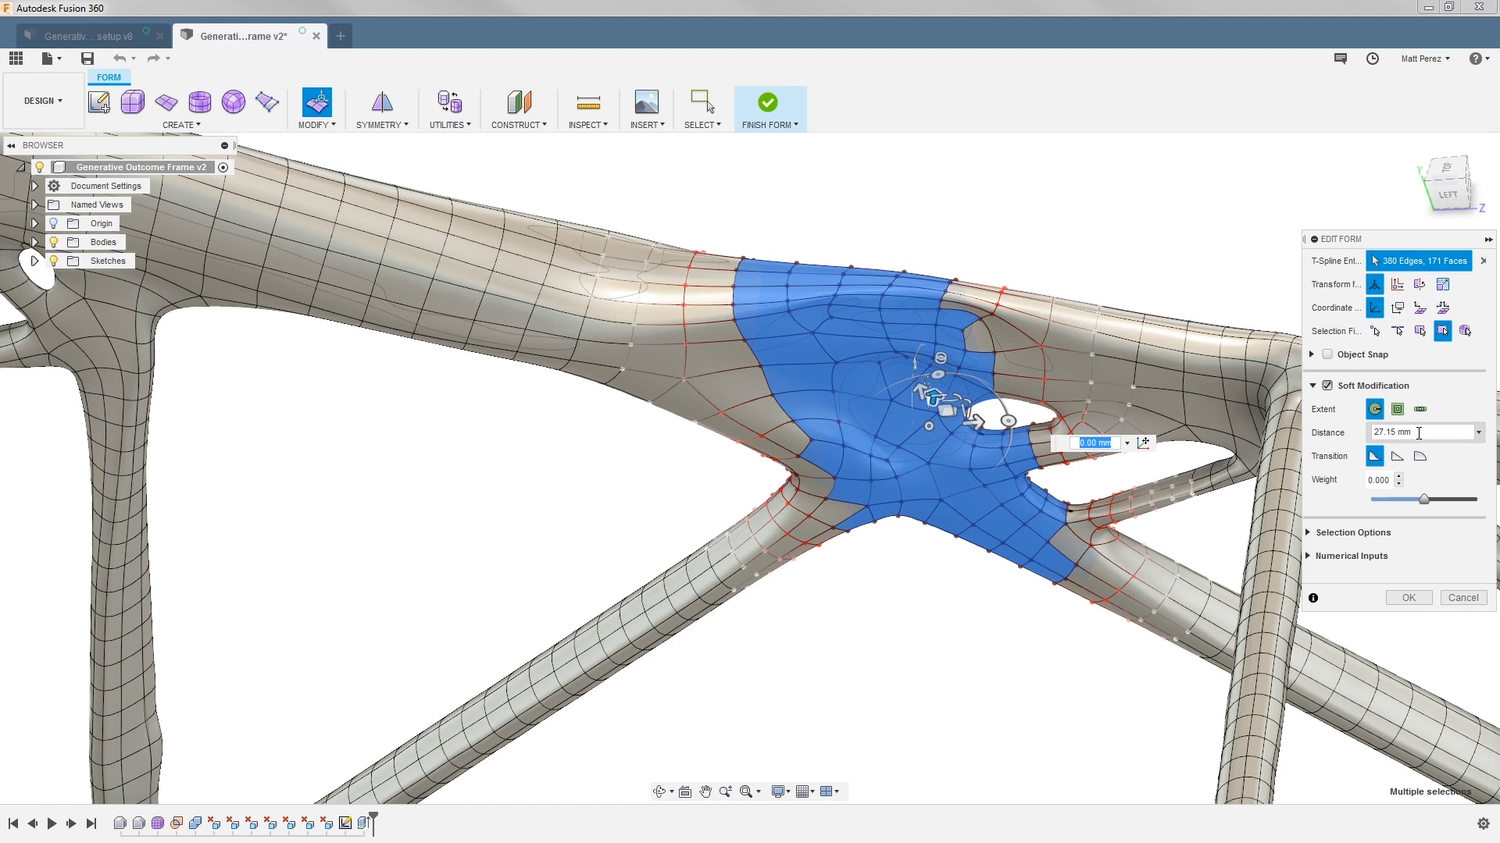
{"action": "left_click", "coordinate": [1419, 433]}
{"action": "type", "text": "50"}
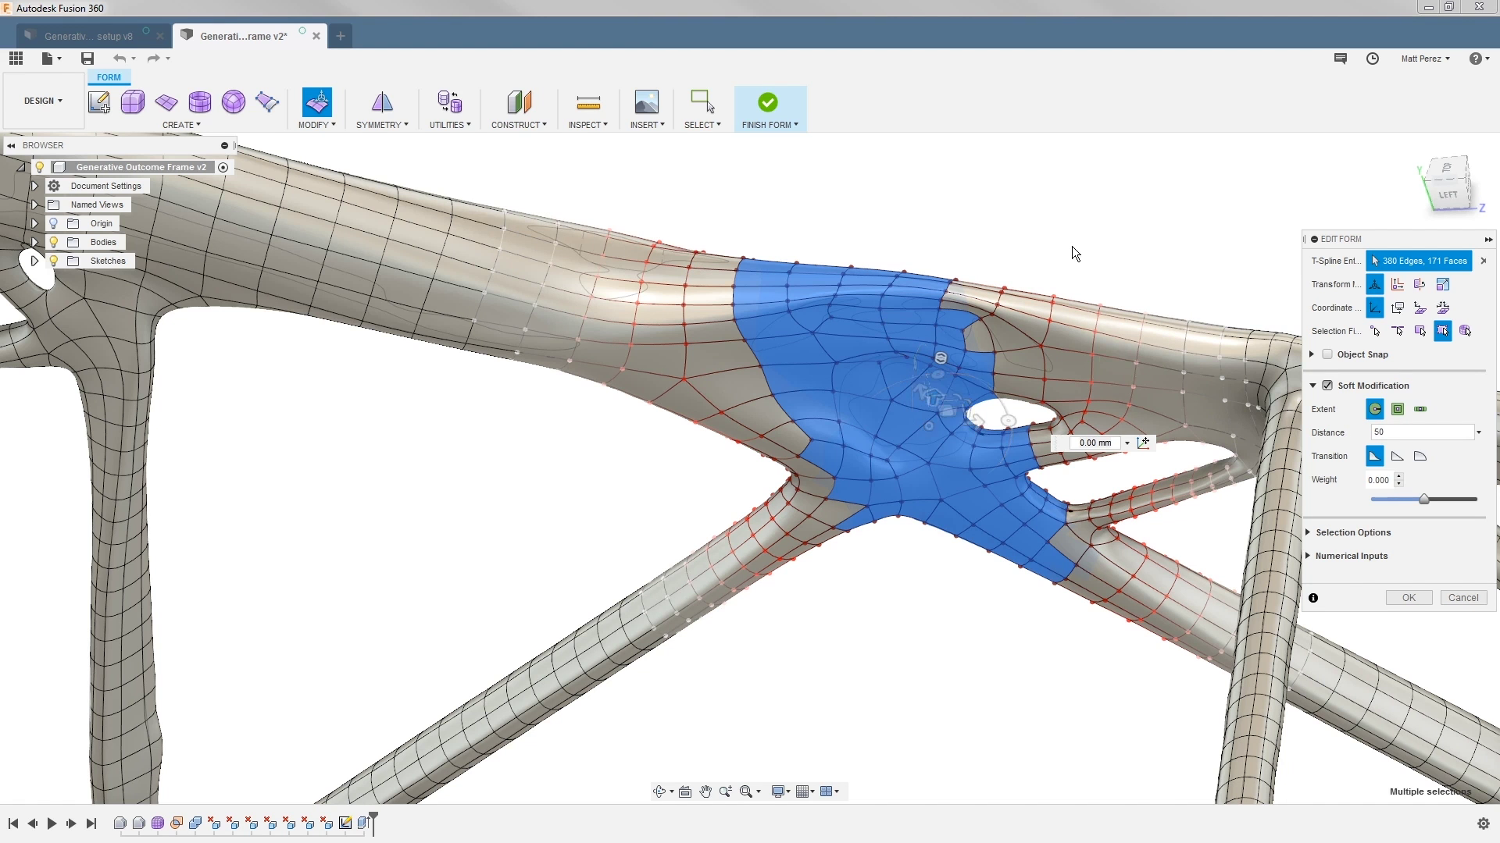
{"action": "middle_click_drag", "start_coordinate": [1072, 246], "coordinate": [1109, 313], "text": "shift"}
From the top view, raise the crossing faces 5 mm with a 150 mm soft falloff and commit
{"action": "left_click", "coordinate": [1448, 179]}
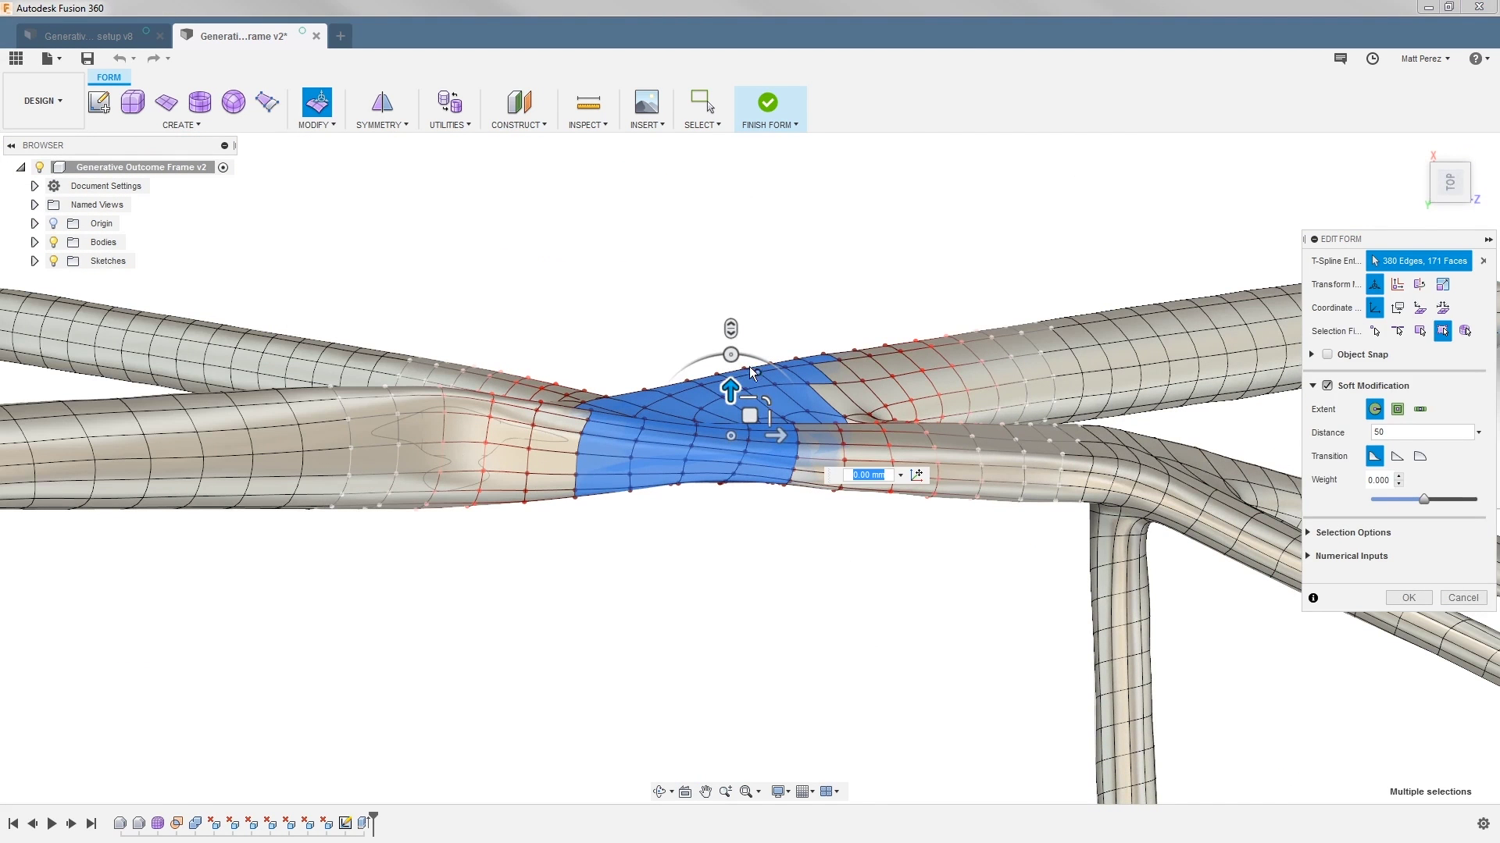
{"action": "left_click_drag", "start_coordinate": [731, 363], "coordinate": [726, 395]}
{"action": "left_click", "coordinate": [1391, 431]}
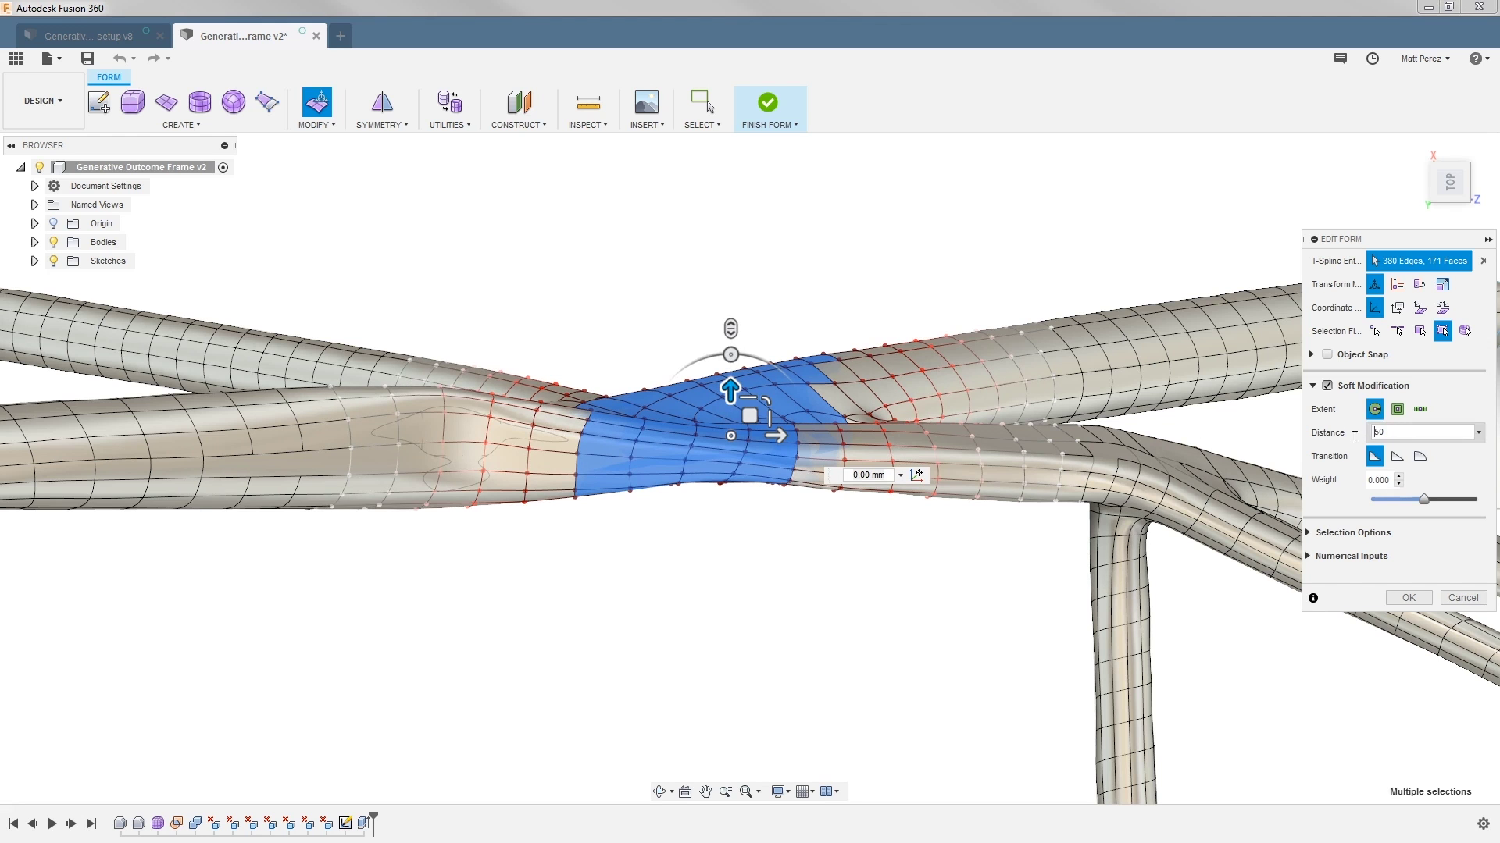
{"action": "type", "text": "1"}
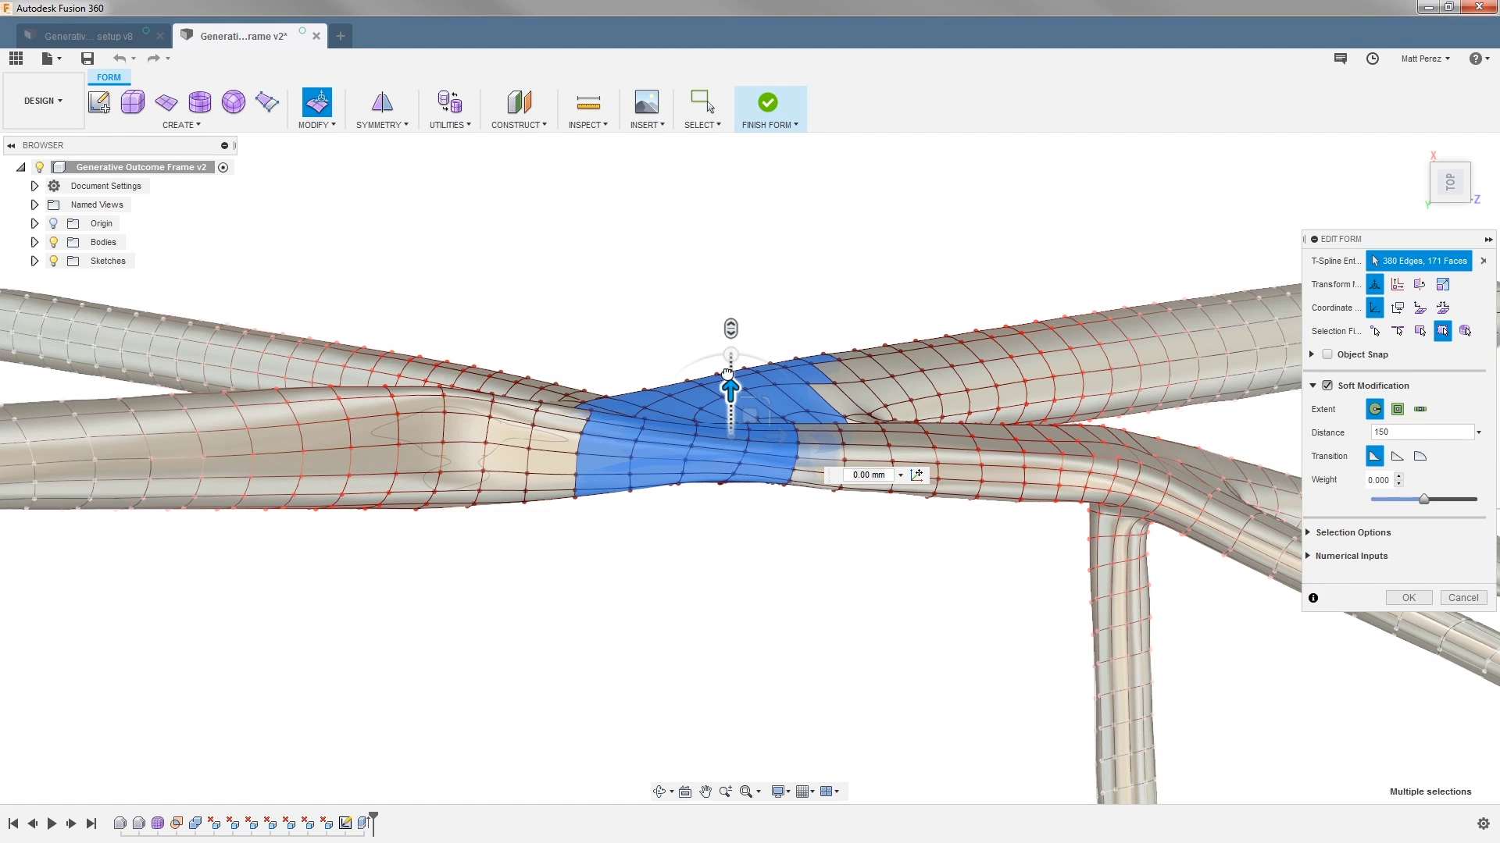
{"action": "left_click_drag", "start_coordinate": [728, 364], "coordinate": [730, 361]}
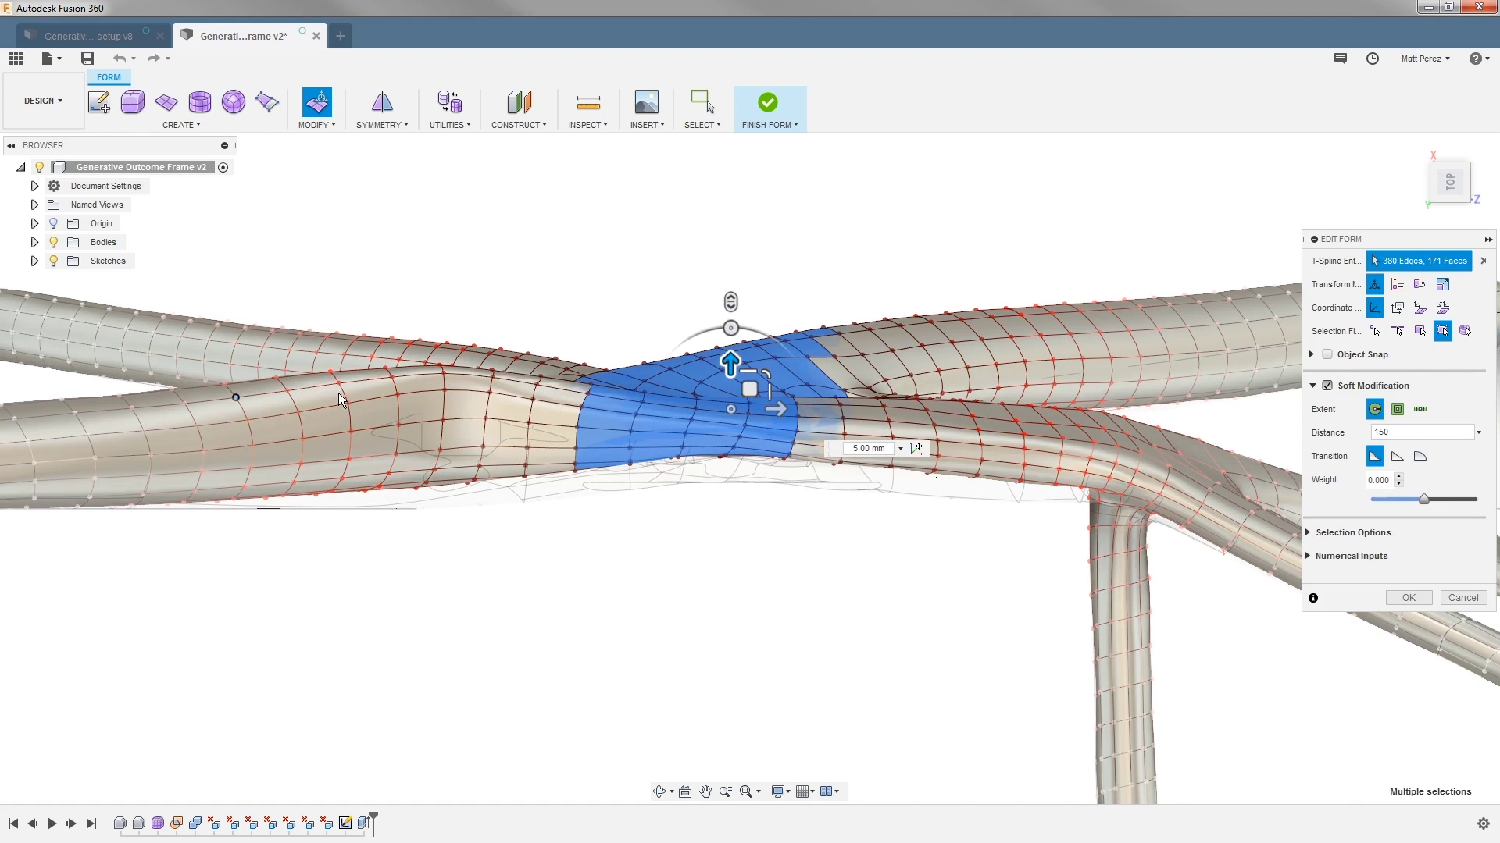
{"action": "scroll", "coordinate": [829, 327], "scroll_direction": "down", "scroll_amount": 5}
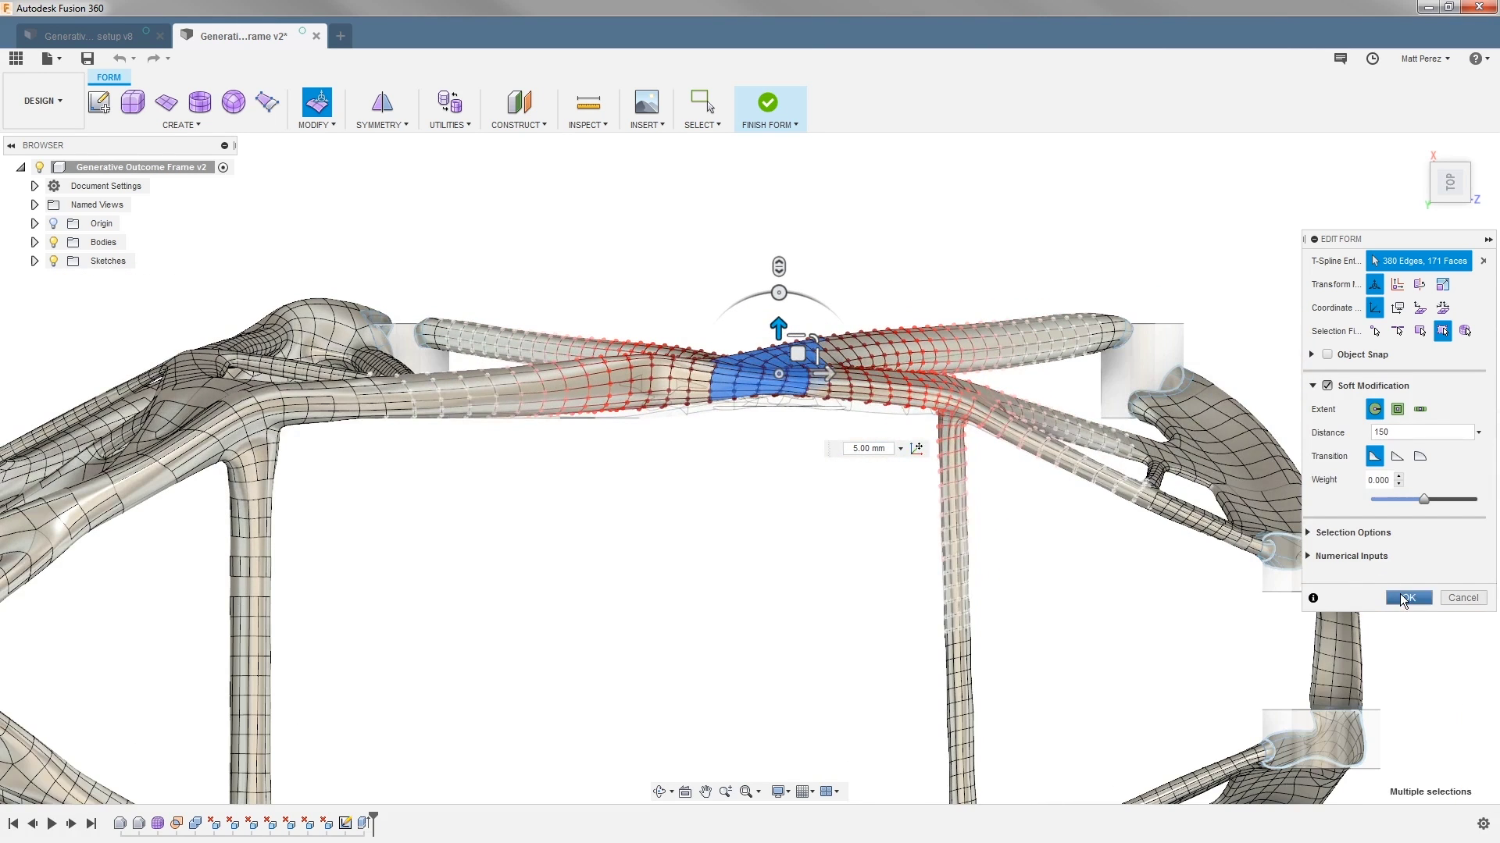
{"action": "left_click", "coordinate": [1408, 599]}
Clear the face selection and zoom and orbit to an angled left view of the whole chassis
{"action": "left_click", "coordinate": [880, 504]}
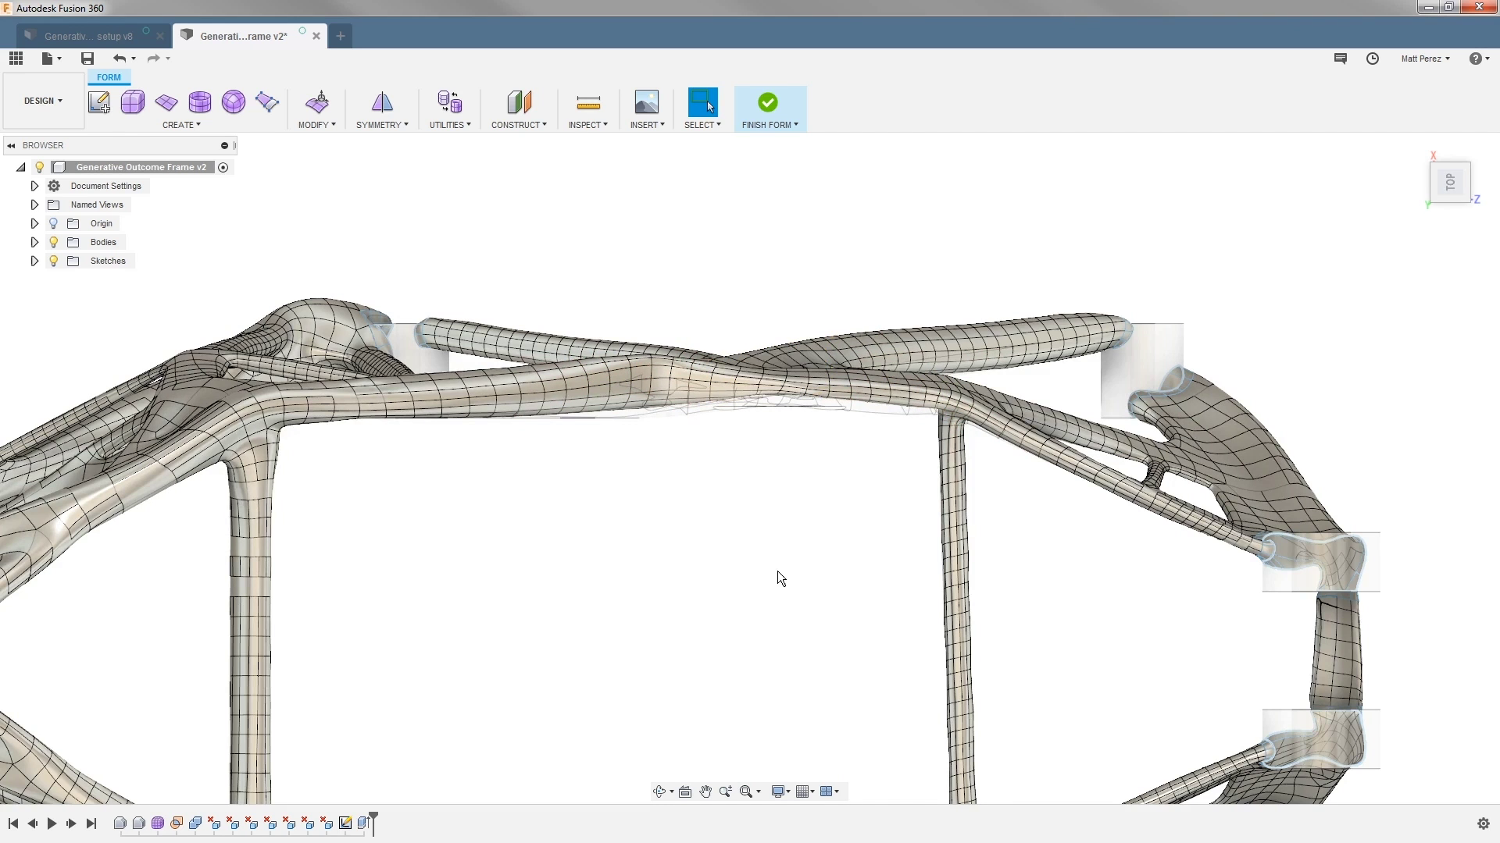
{"action": "middle_click_drag", "start_coordinate": [777, 561], "coordinate": [780, 540], "text": "shift"}
{"action": "scroll", "coordinate": [757, 431], "scroll_direction": "up", "scroll_amount": 8}
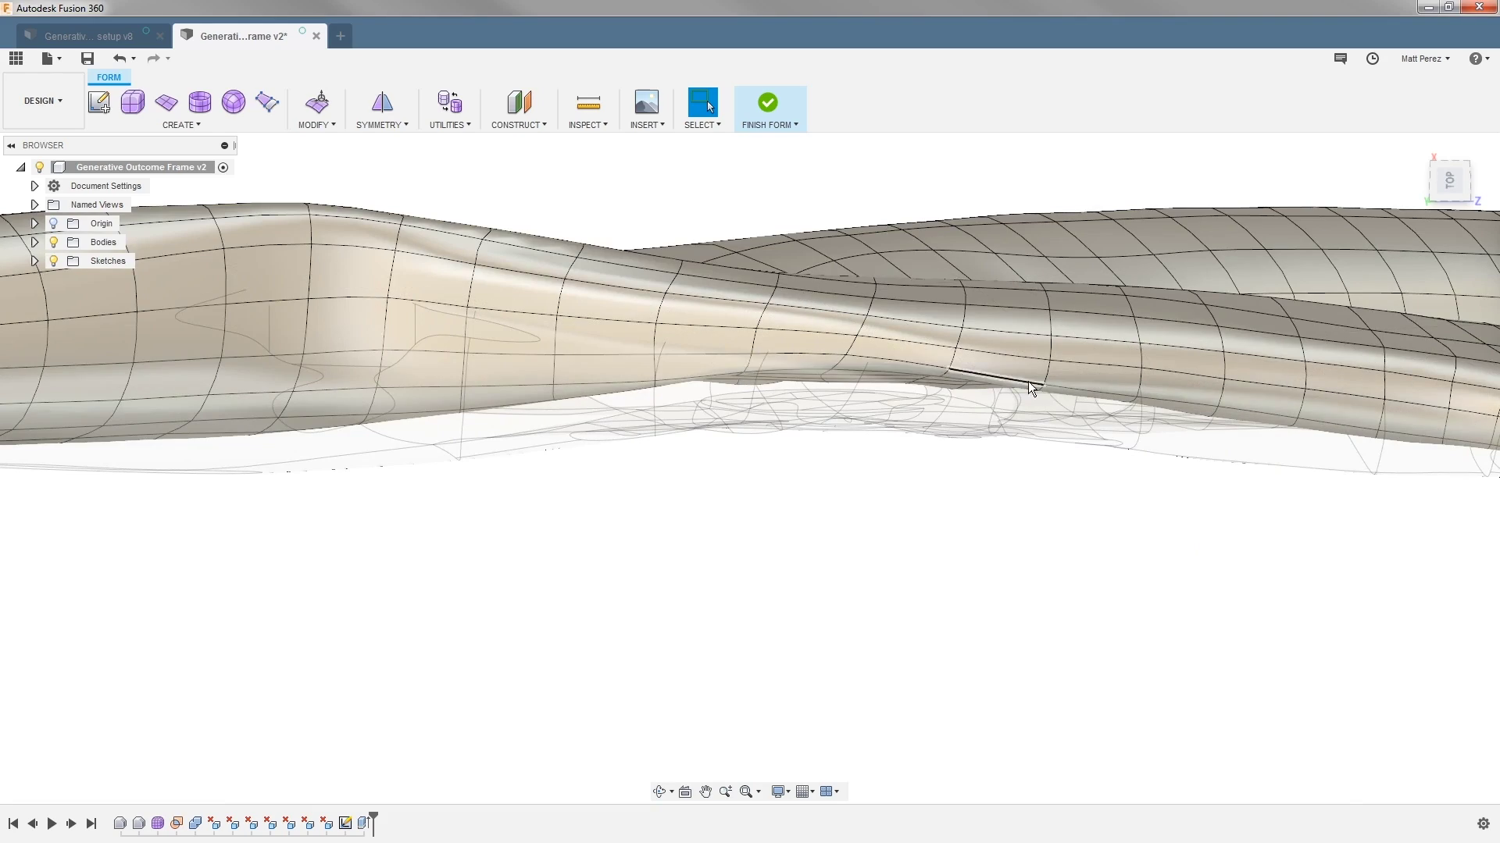
{"action": "scroll", "coordinate": [848, 371], "scroll_direction": "down", "scroll_amount": 6}
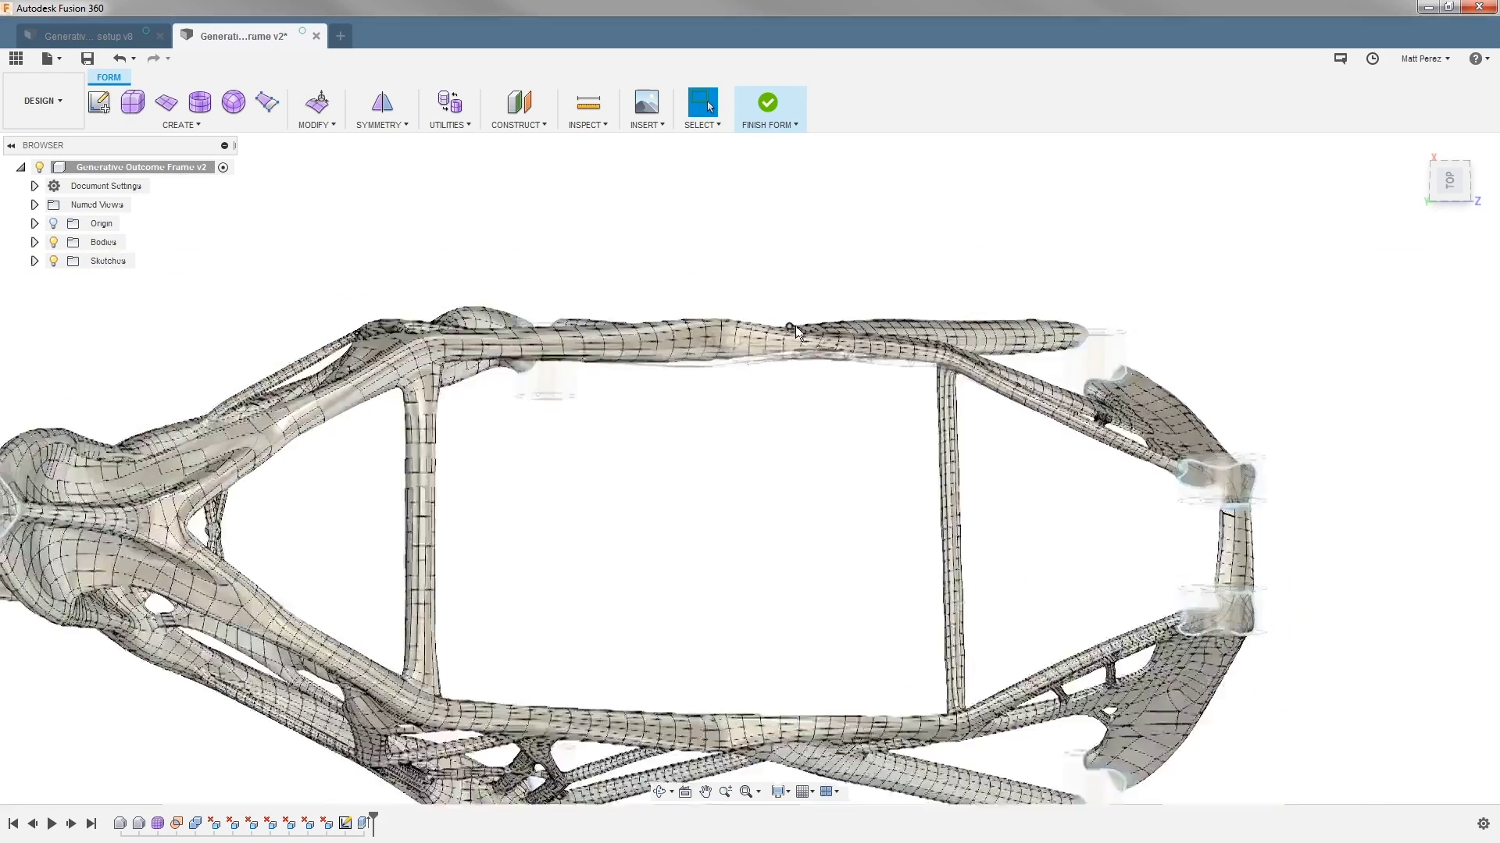
{"action": "scroll", "coordinate": [795, 325], "scroll_direction": "down", "scroll_amount": 3}
{"action": "middle_click_drag", "start_coordinate": [810, 459], "coordinate": [803, 372], "text": "shift"}
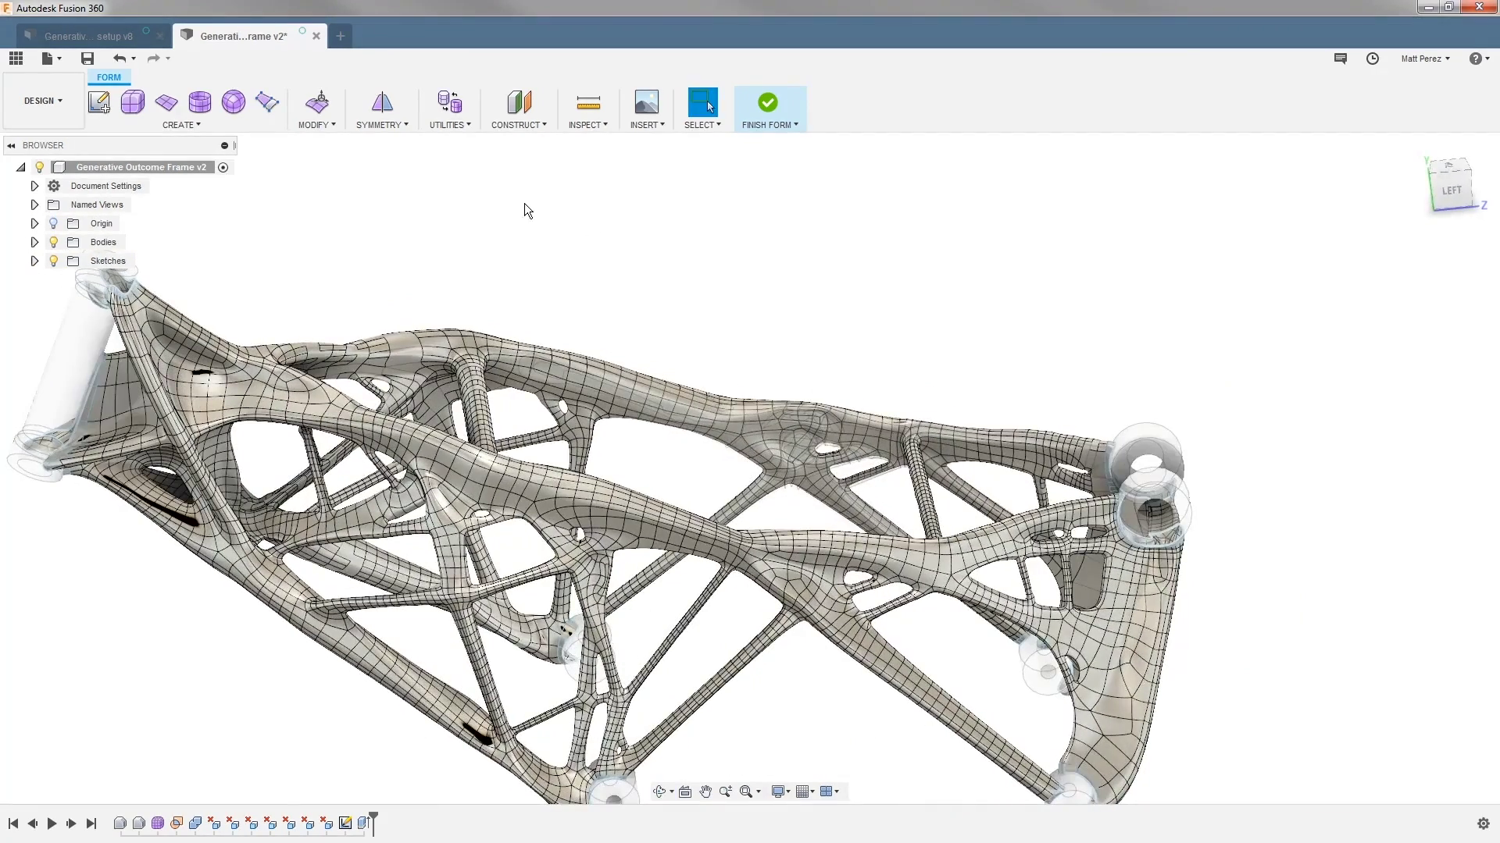
{"action": "left_click", "coordinate": [468, 124]}
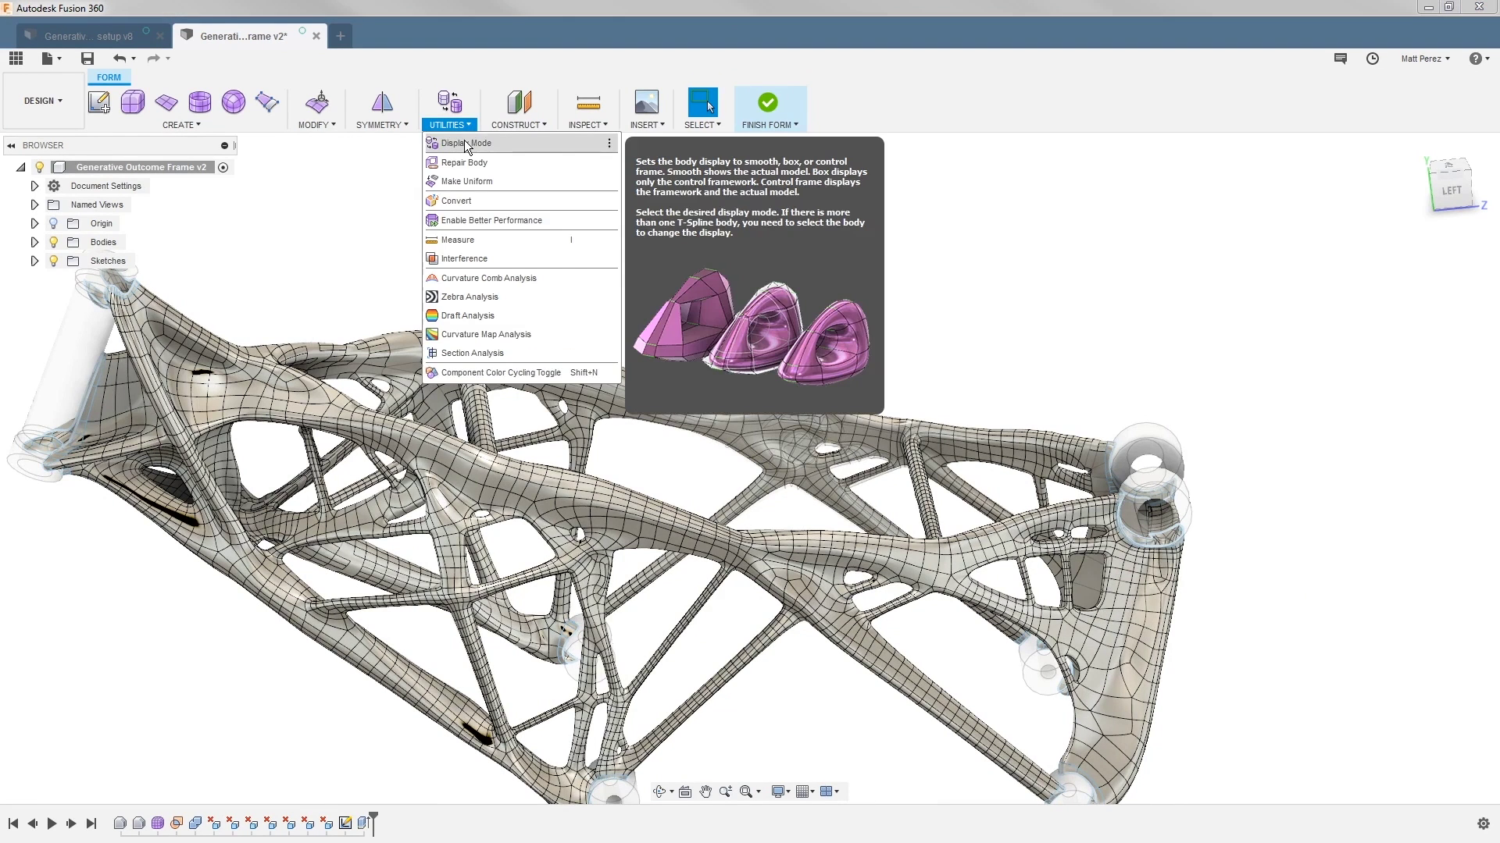
Switch the frame's T-spline body to Box display mode
{"action": "left_click", "coordinate": [466, 144]}
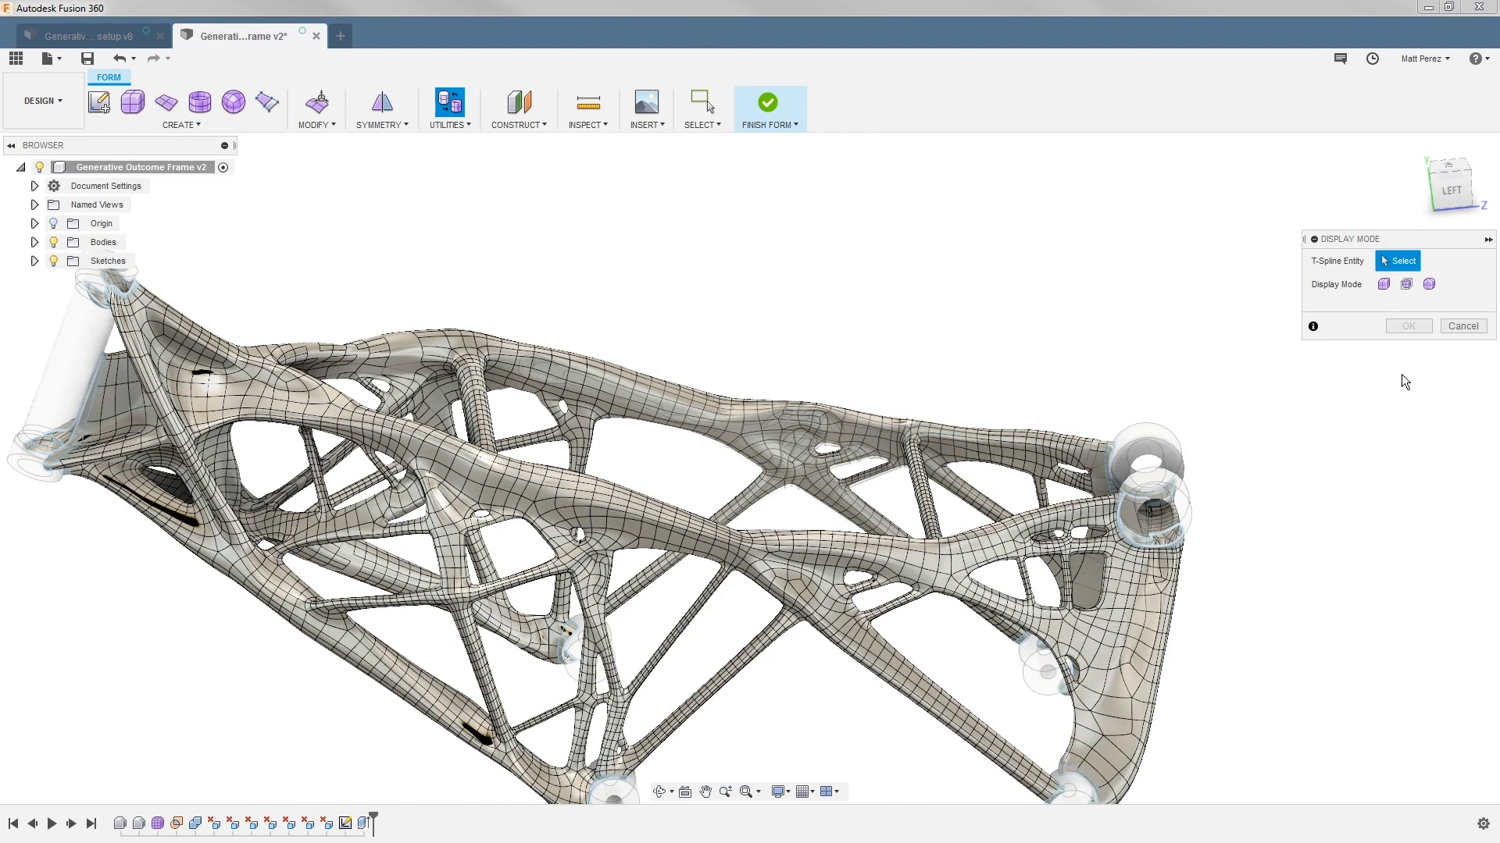
{"action": "left_click", "coordinate": [1385, 284]}
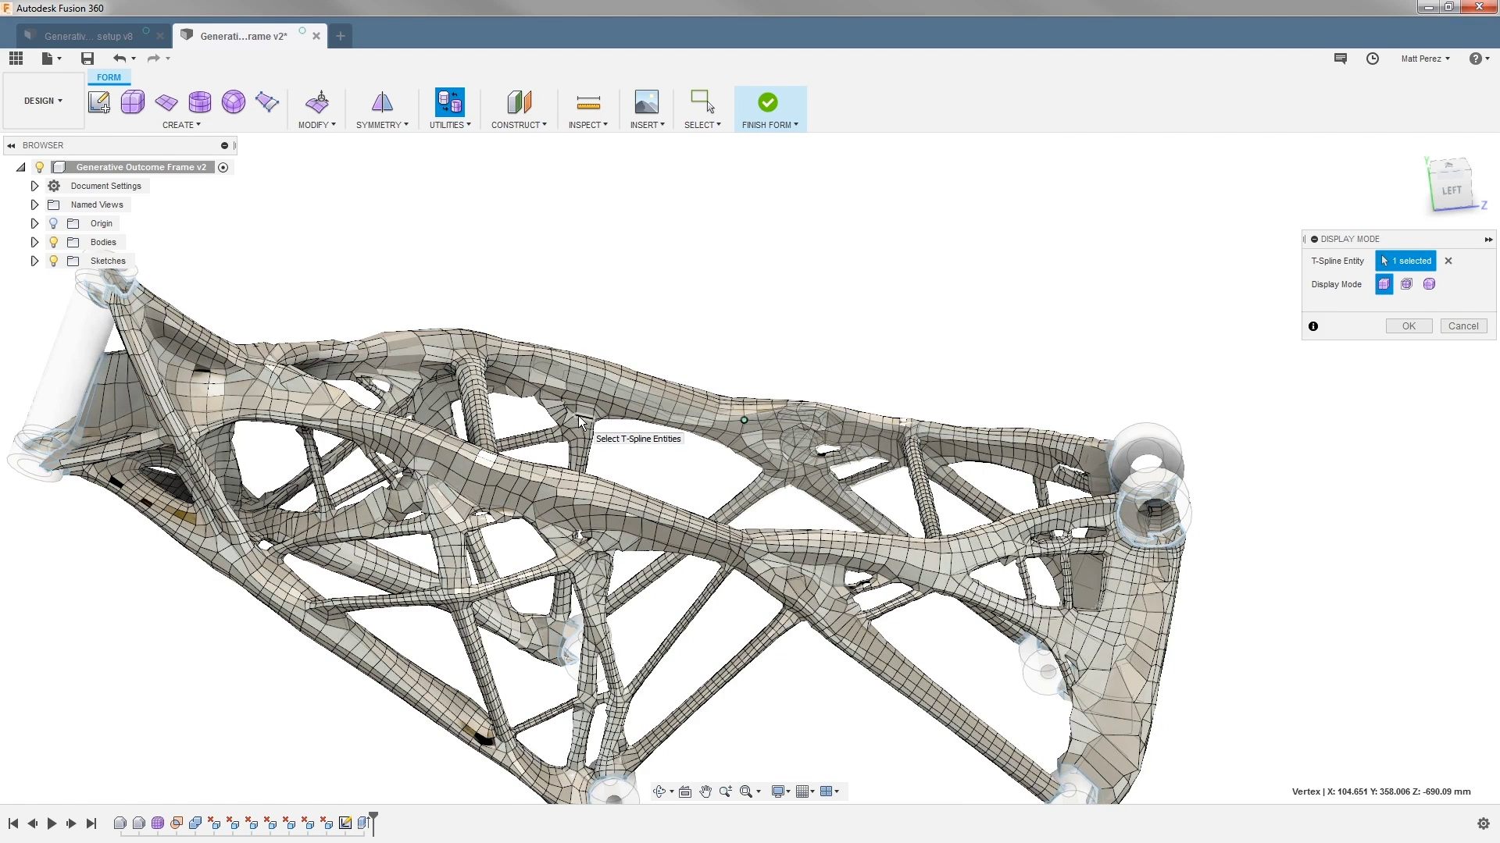
{"action": "scroll", "coordinate": [1149, 636], "scroll_direction": "up", "scroll_amount": 1}
{"action": "scroll", "coordinate": [1148, 619], "scroll_direction": "up", "scroll_amount": 3}
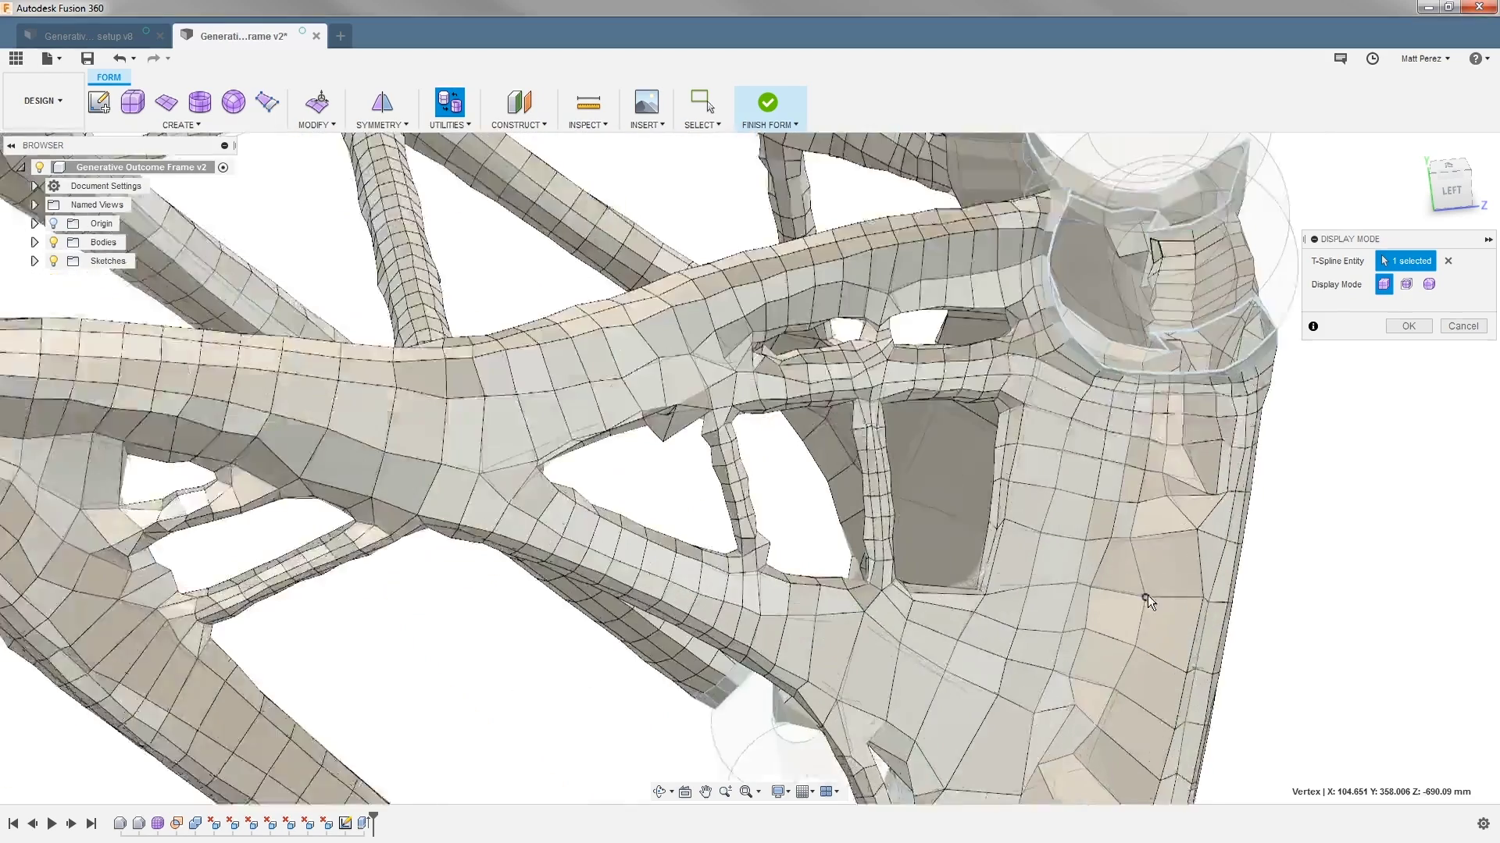
{"action": "scroll", "coordinate": [1209, 536], "scroll_direction": "down", "scroll_amount": 5}
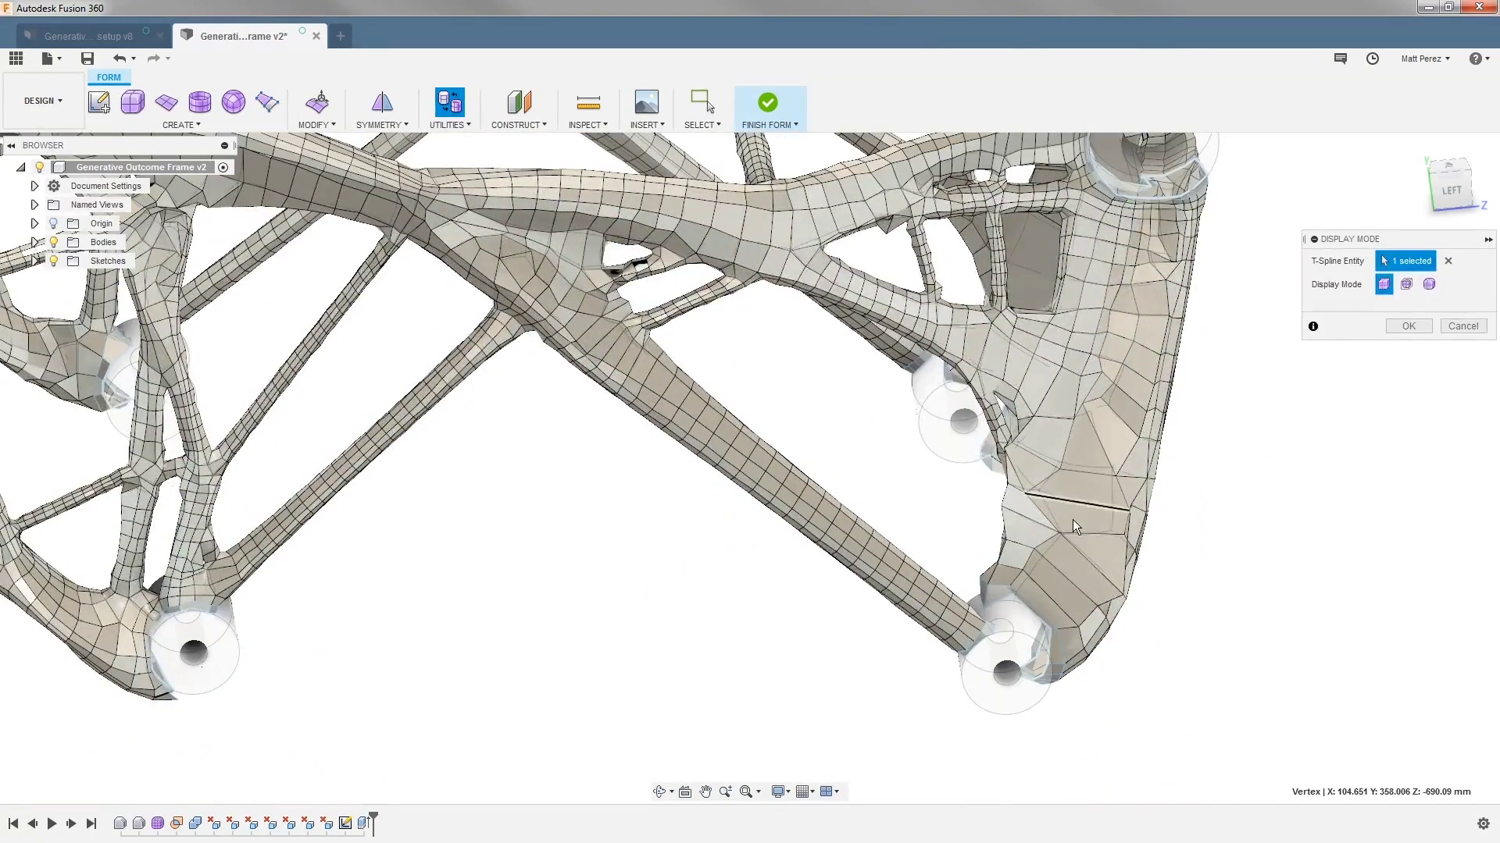
{"action": "scroll", "coordinate": [1049, 508], "scroll_direction": "up", "scroll_amount": 3}
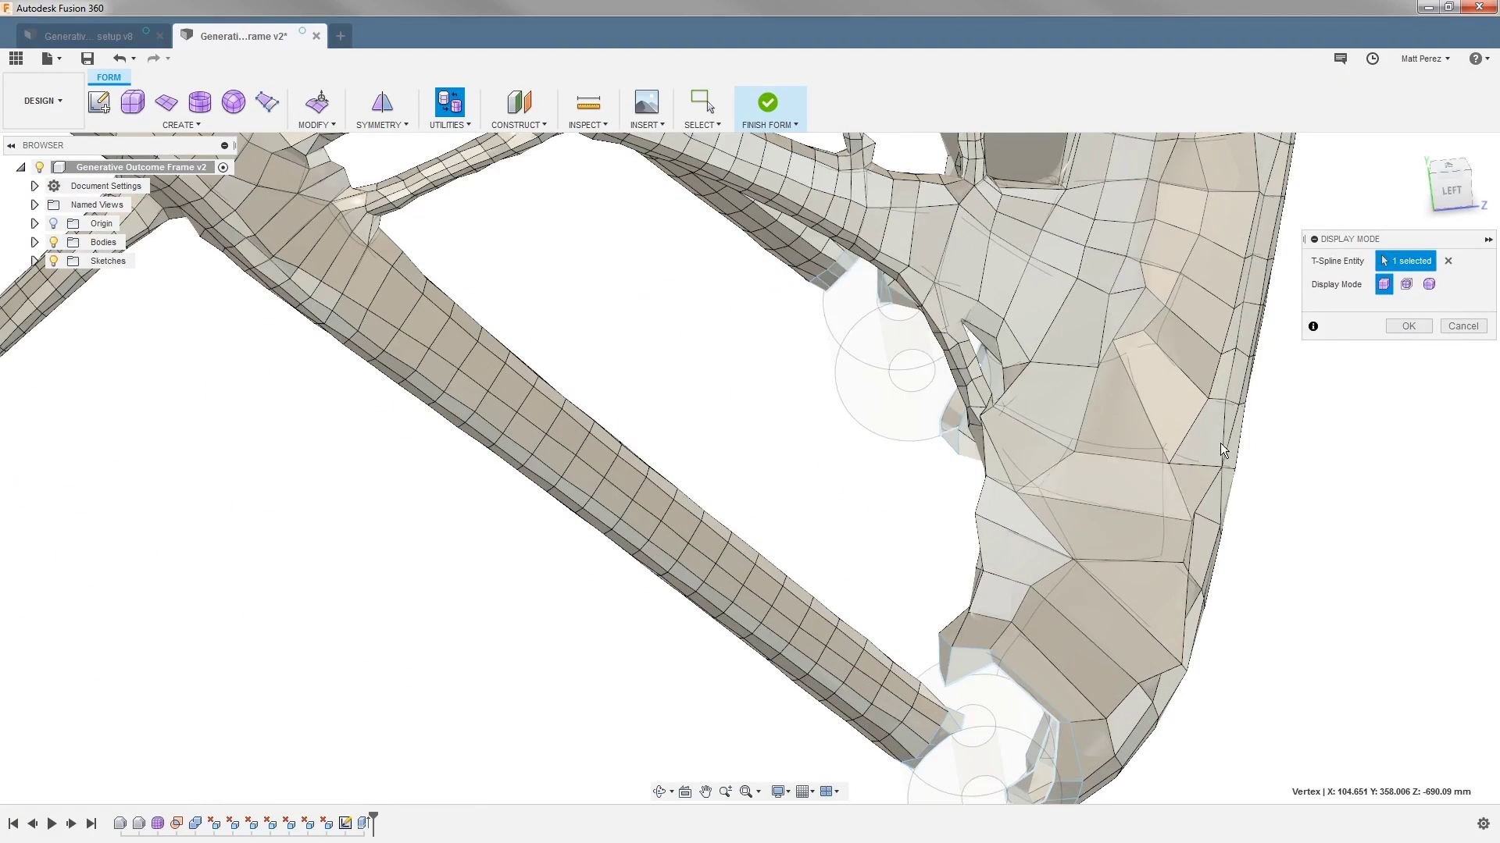
{"action": "left_click", "coordinate": [1395, 327]}
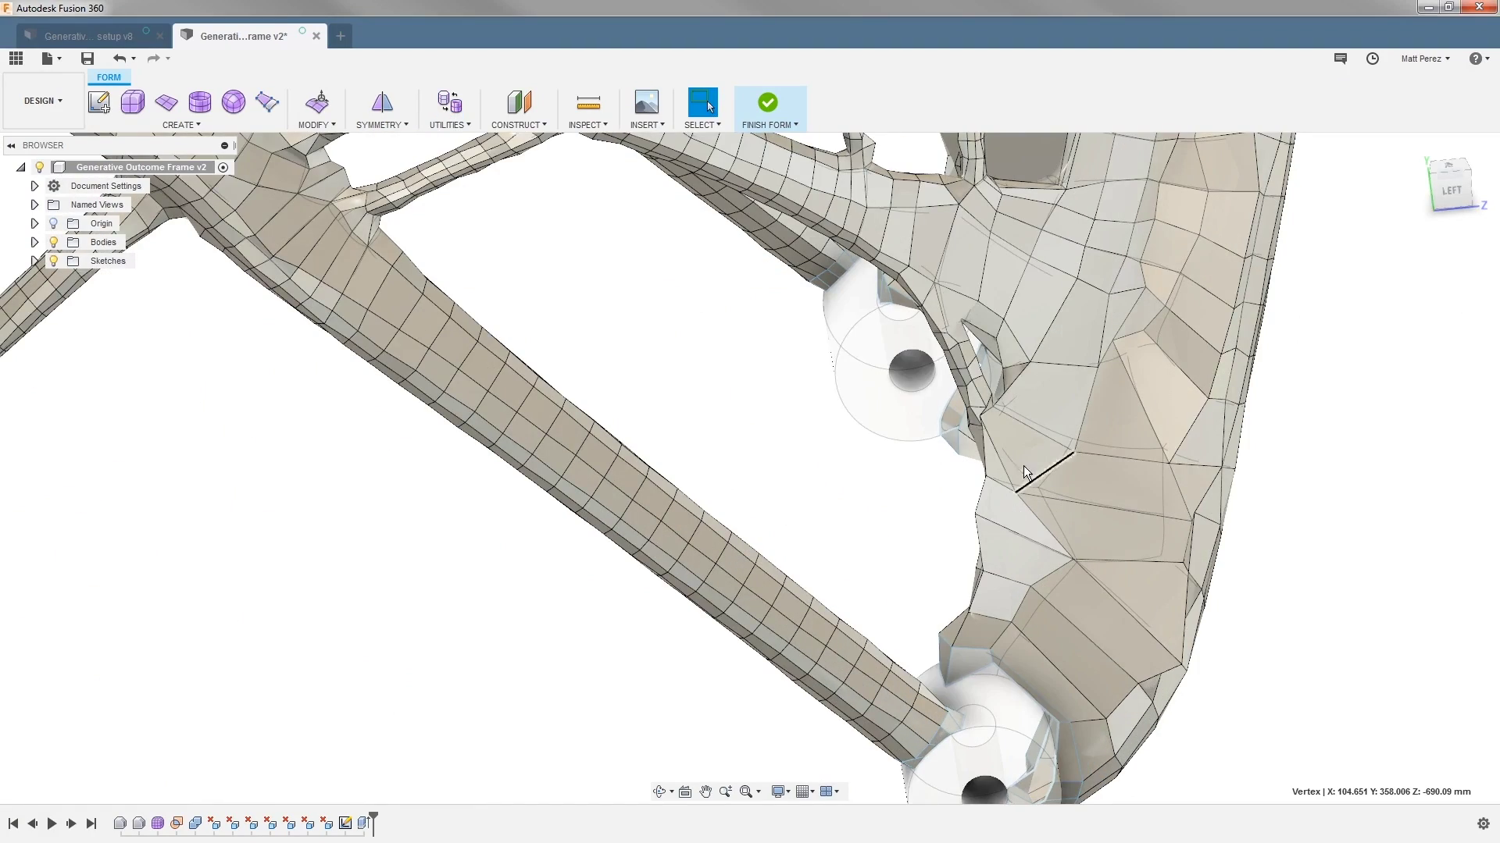
Orbit and zoom around the frame to inspect its faceted control cage
{"action": "middle_click_drag", "start_coordinate": [1023, 466], "coordinate": [1113, 412], "text": "shift"}
{"action": "scroll", "coordinate": [1025, 494], "scroll_direction": "up", "scroll_amount": 10}
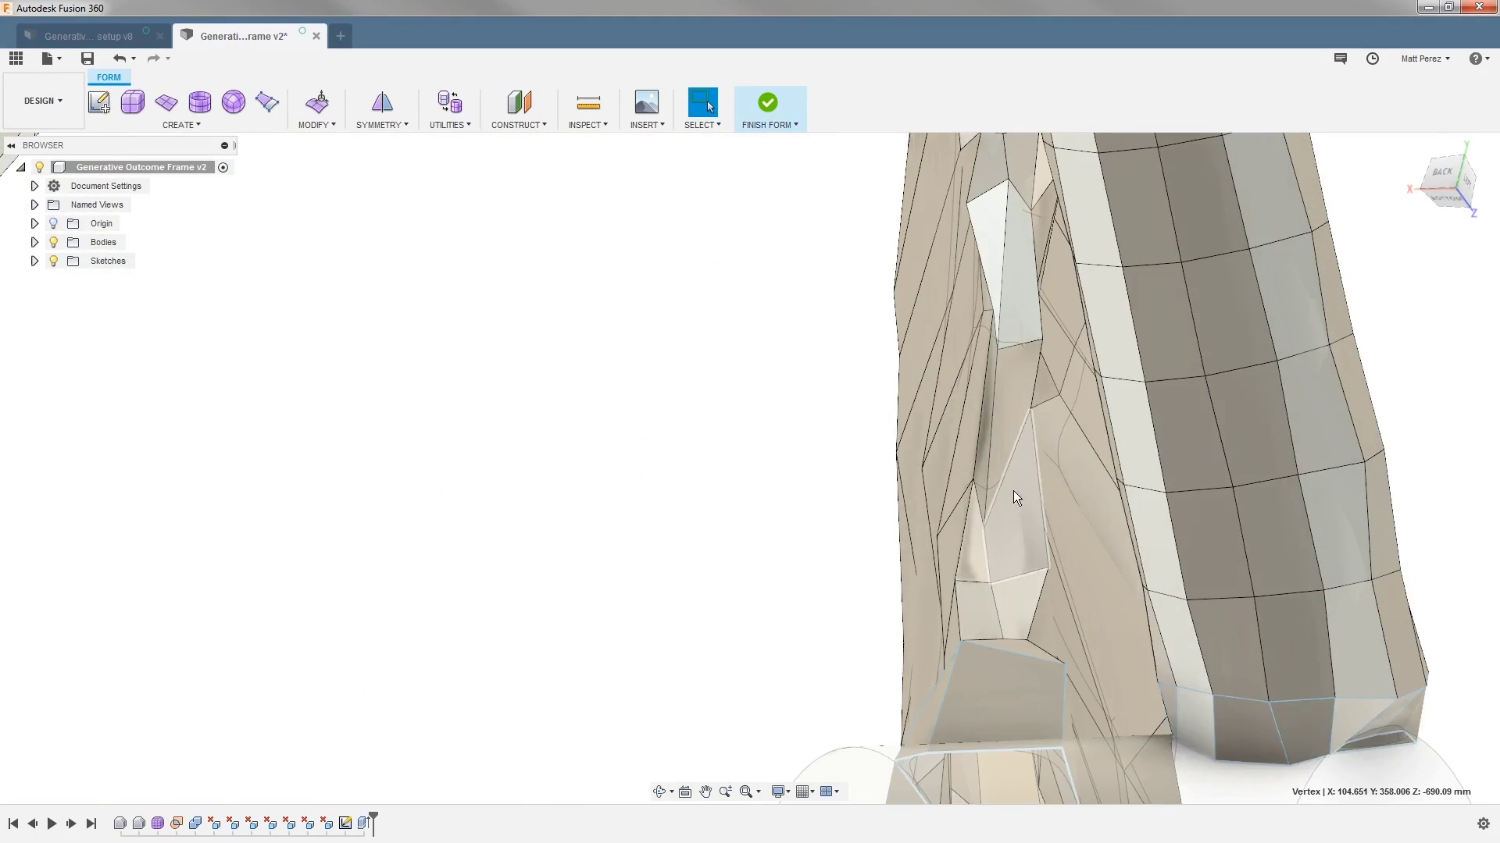
{"action": "scroll", "coordinate": [1013, 492], "scroll_direction": "down", "scroll_amount": 8}
{"action": "middle_click_drag", "start_coordinate": [1014, 506], "coordinate": [1000, 460], "text": "shift"}
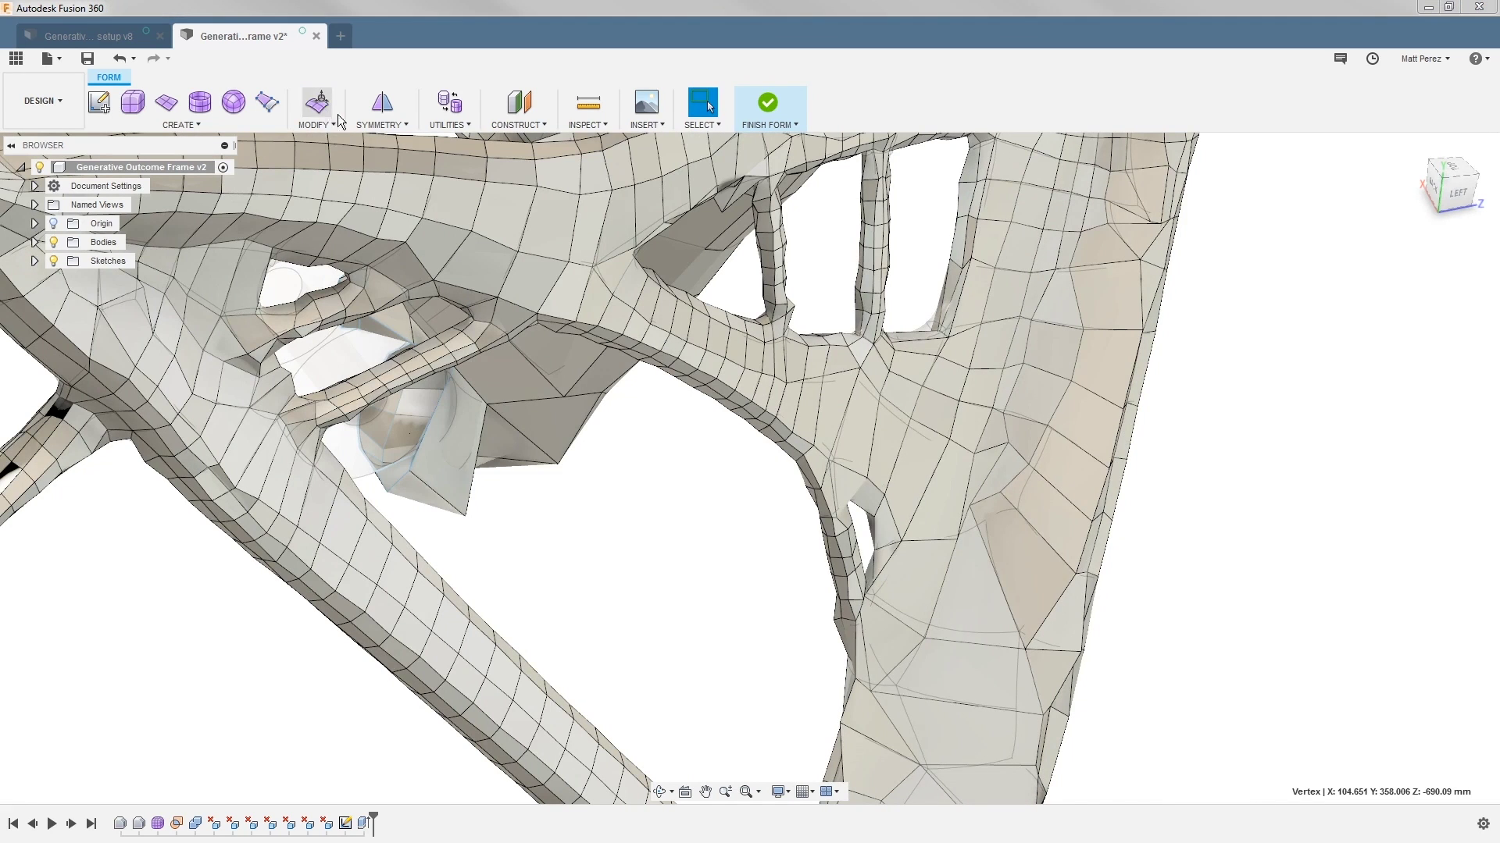
Move a control vertex on the frame's bracket by -10 mm with Edit Form
{"action": "left_click", "coordinate": [315, 95]}
{"action": "left_click", "coordinate": [969, 507]}
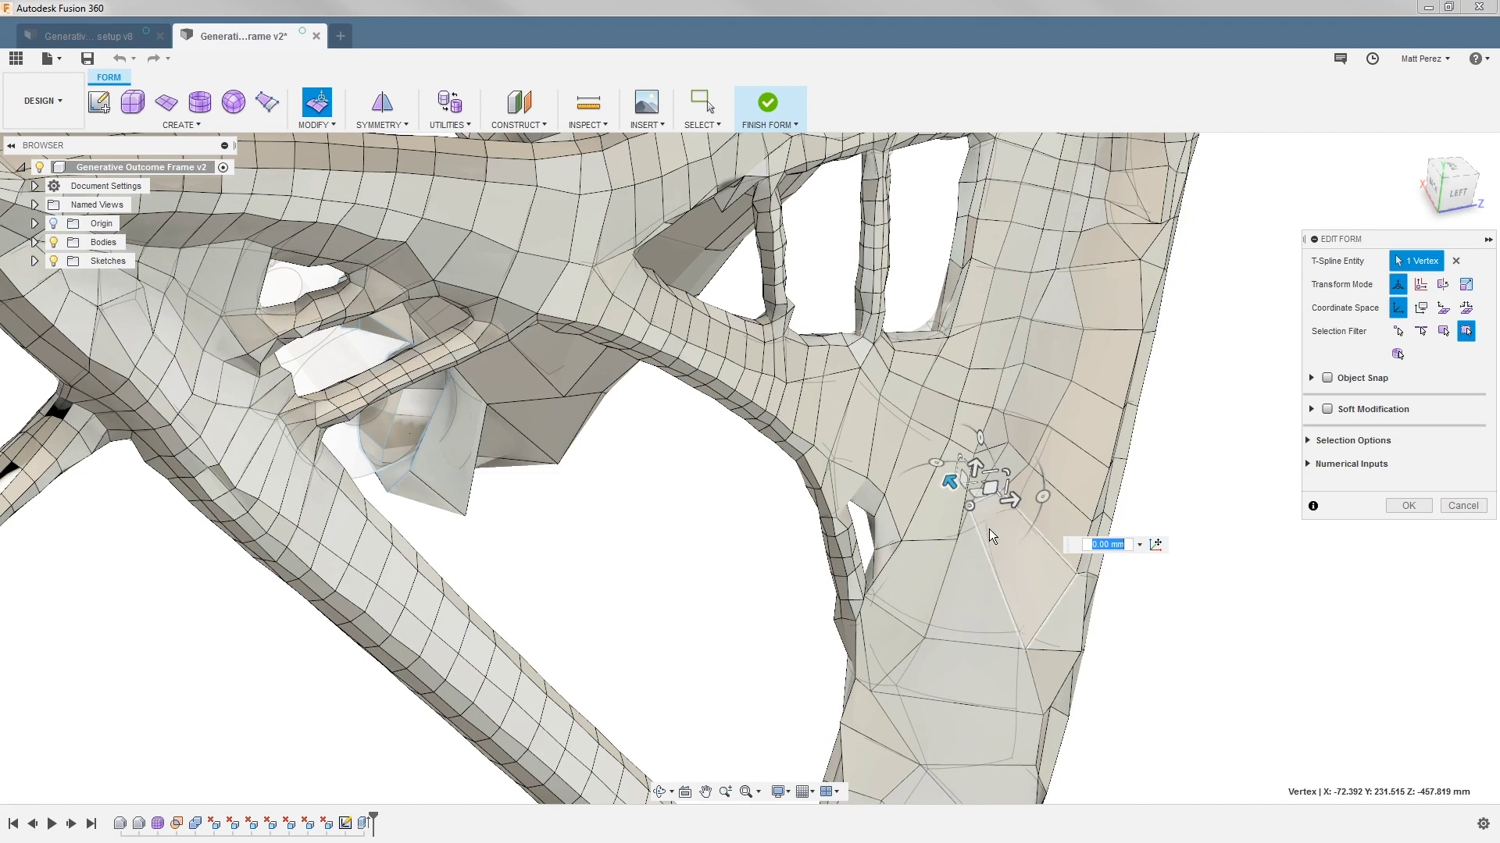
{"action": "left_click", "coordinate": [949, 482]}
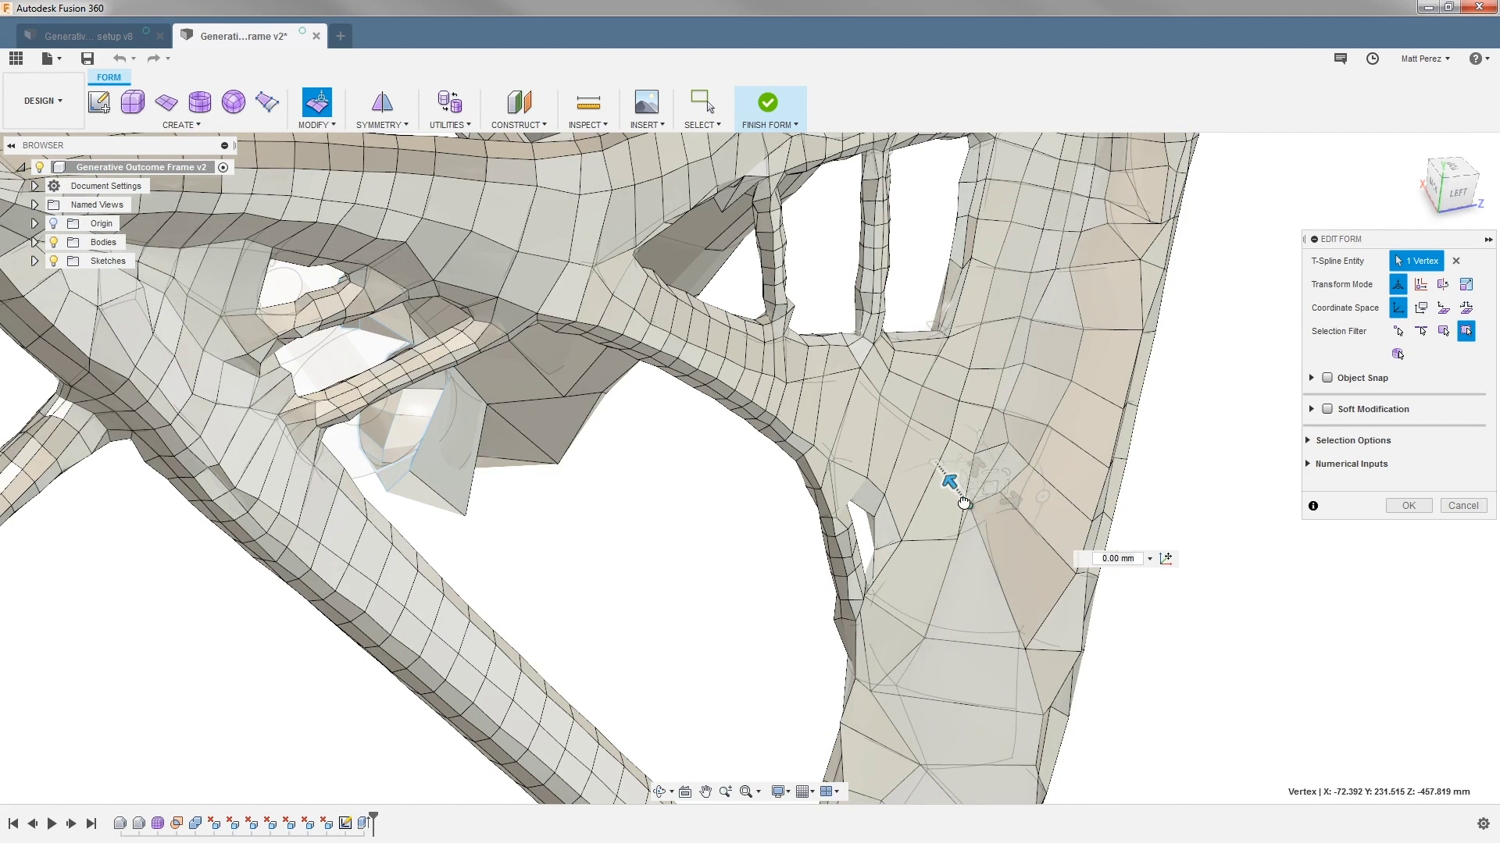
{"action": "type", "text": "-10"}
{"action": "key", "text": "Return"}
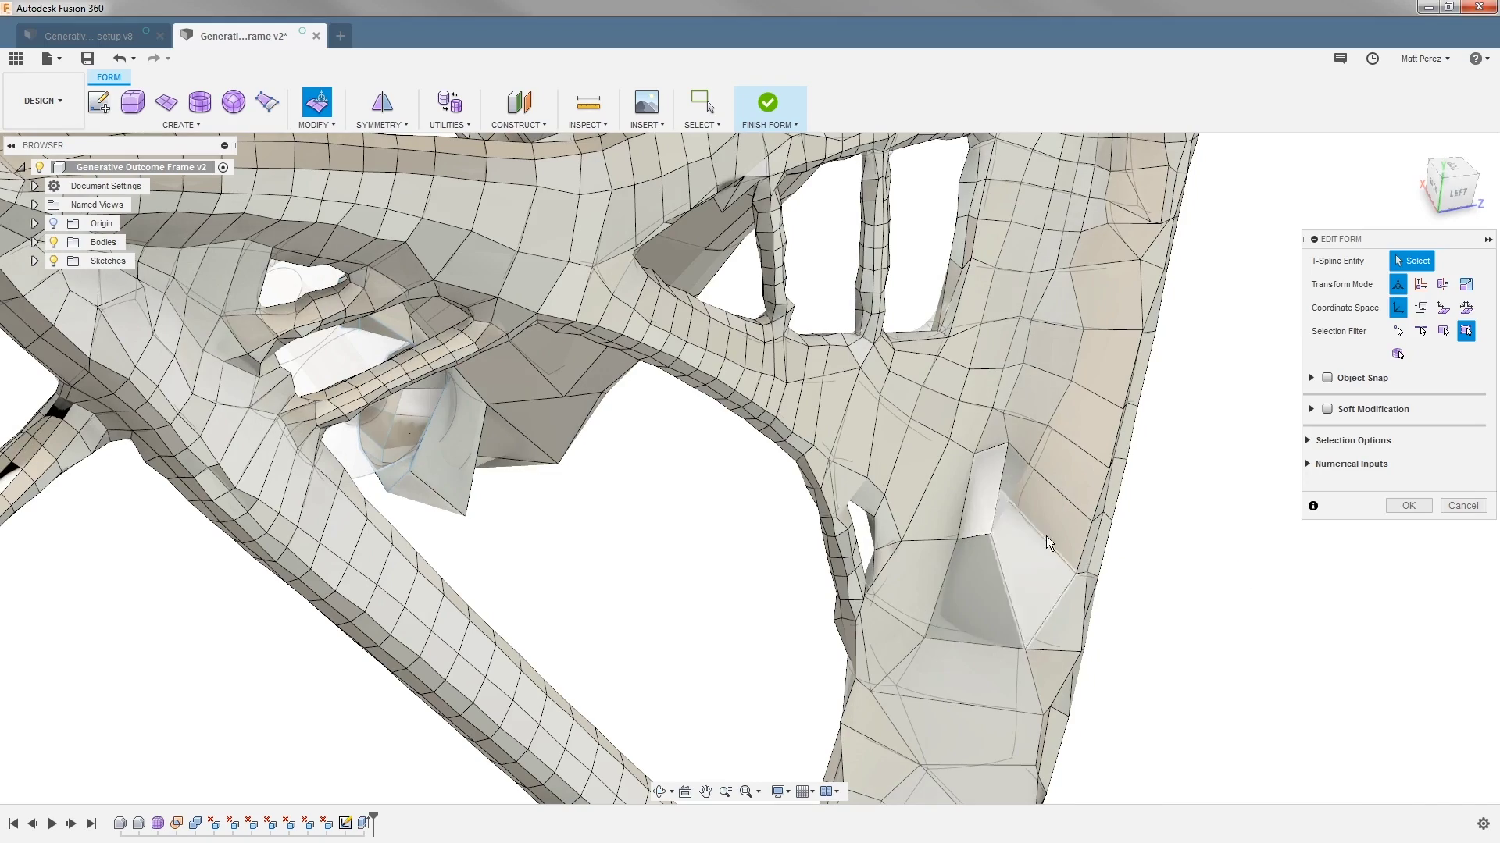
{"action": "middle_click_drag", "start_coordinate": [1047, 535], "coordinate": [962, 528], "text": "shift"}
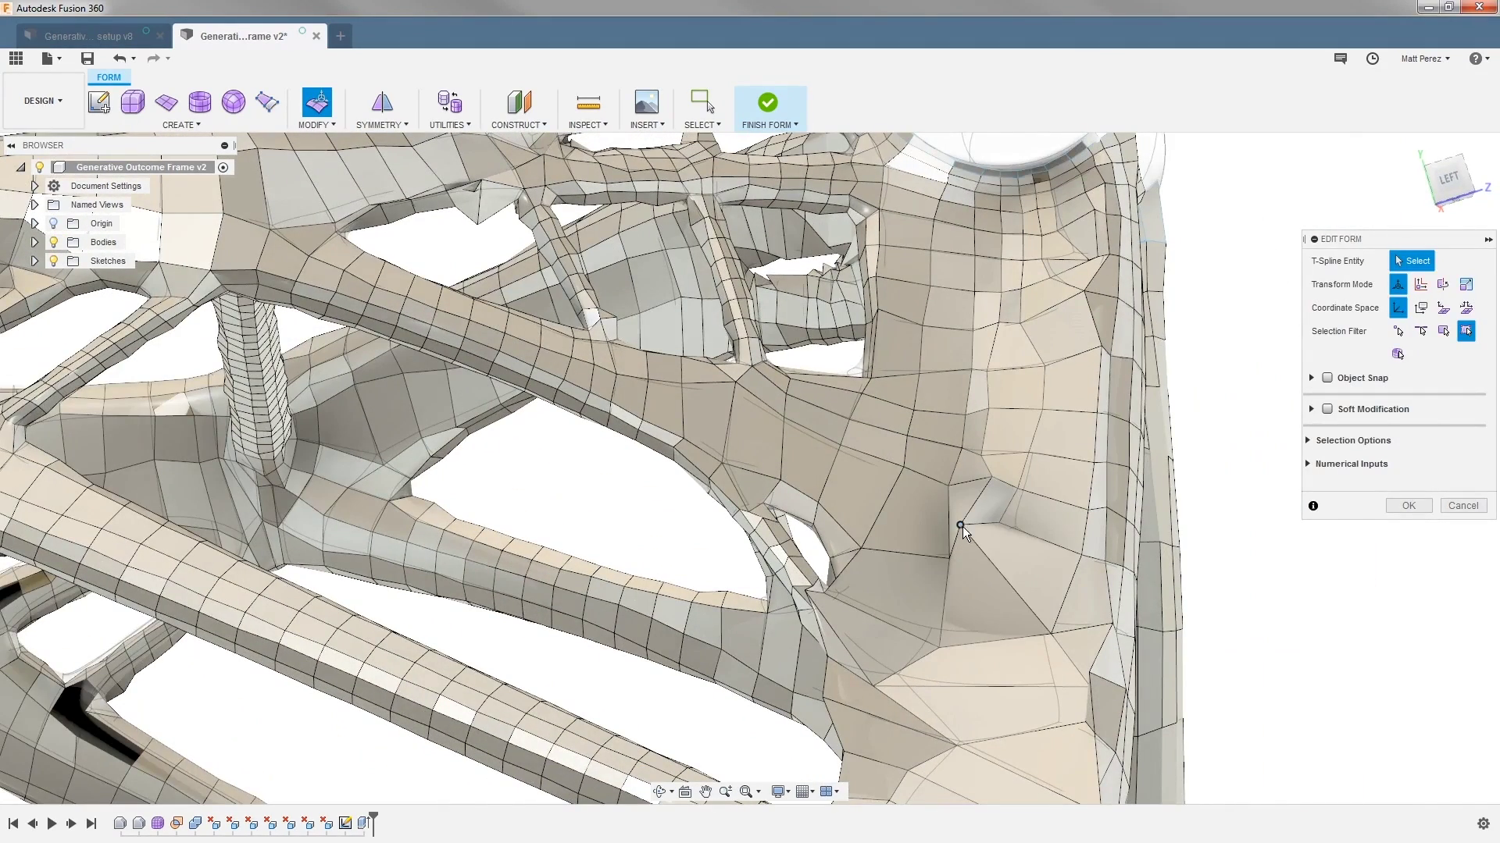
Set the frame body back to Smooth display, comparing with Box display first
{"action": "left_click", "coordinate": [449, 102]}
{"action": "left_click", "coordinate": [1006, 557]}
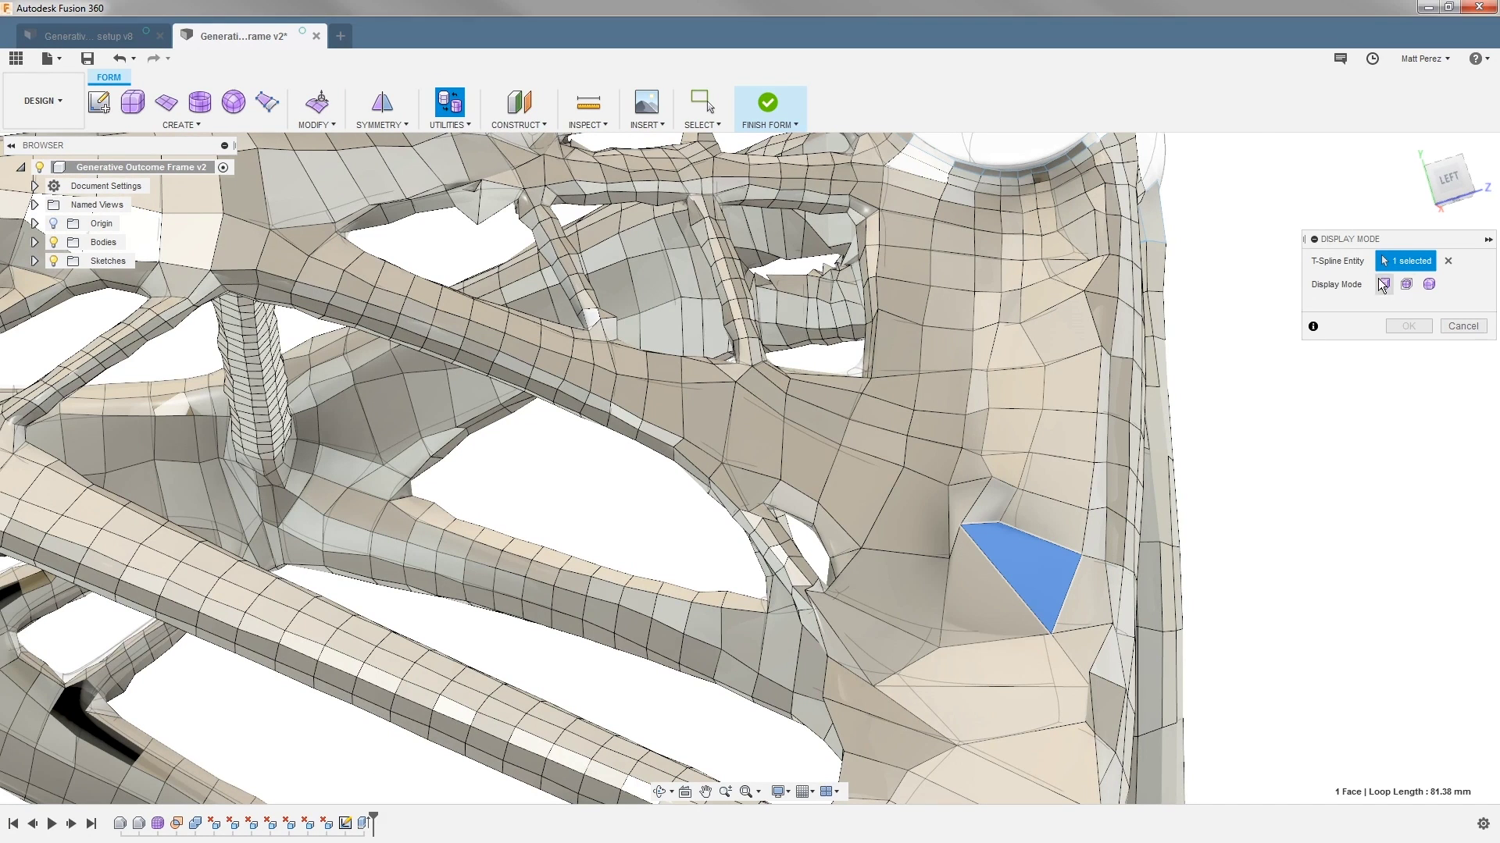
{"action": "left_click", "coordinate": [1428, 285]}
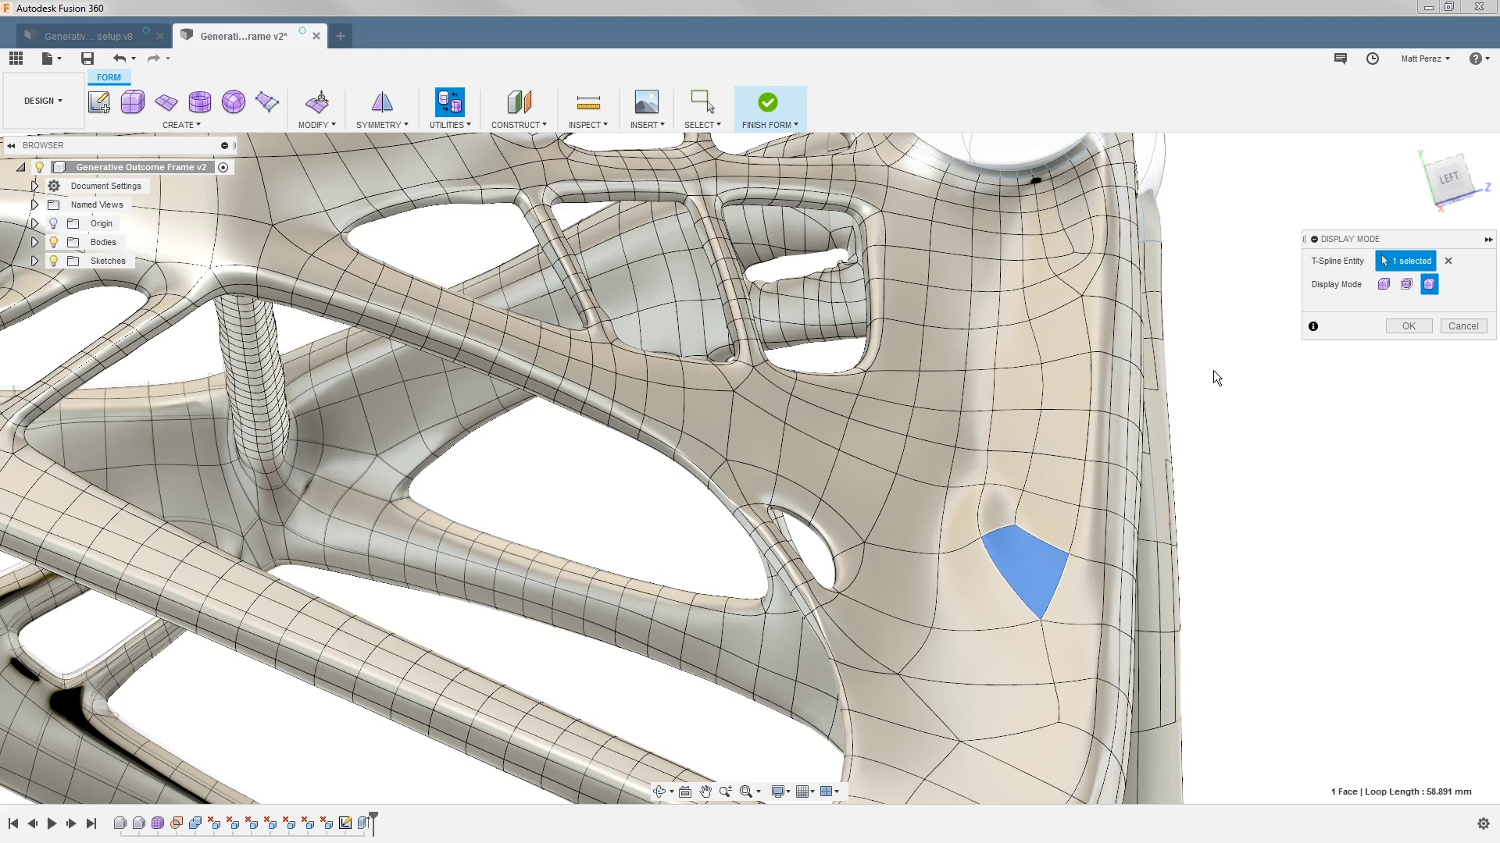
{"action": "key", "text": "alt+1"}
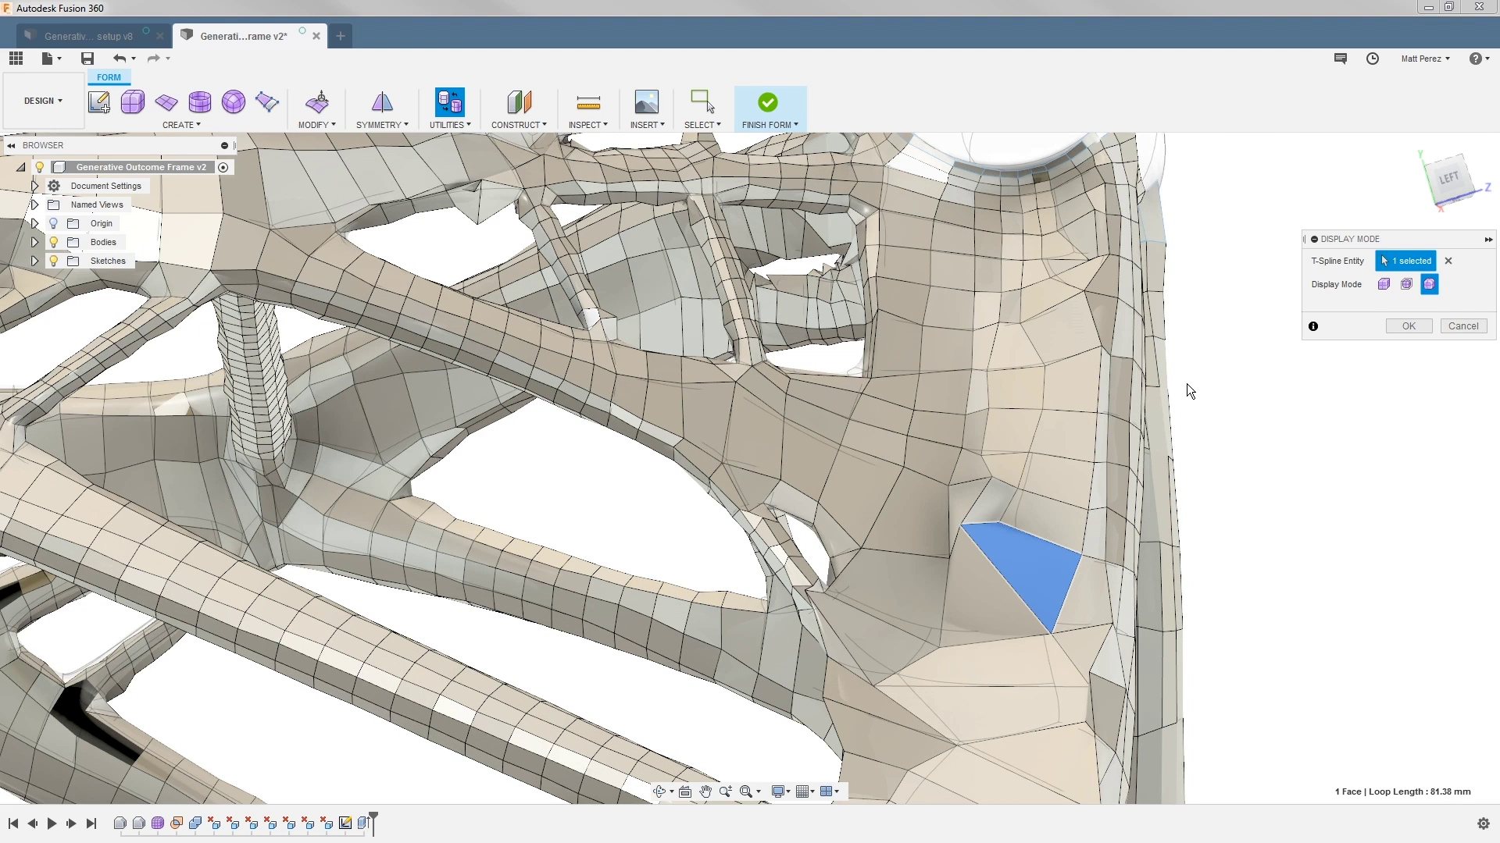
{"action": "key", "text": "alt+3"}
{"action": "left_click", "coordinate": [1411, 325]}
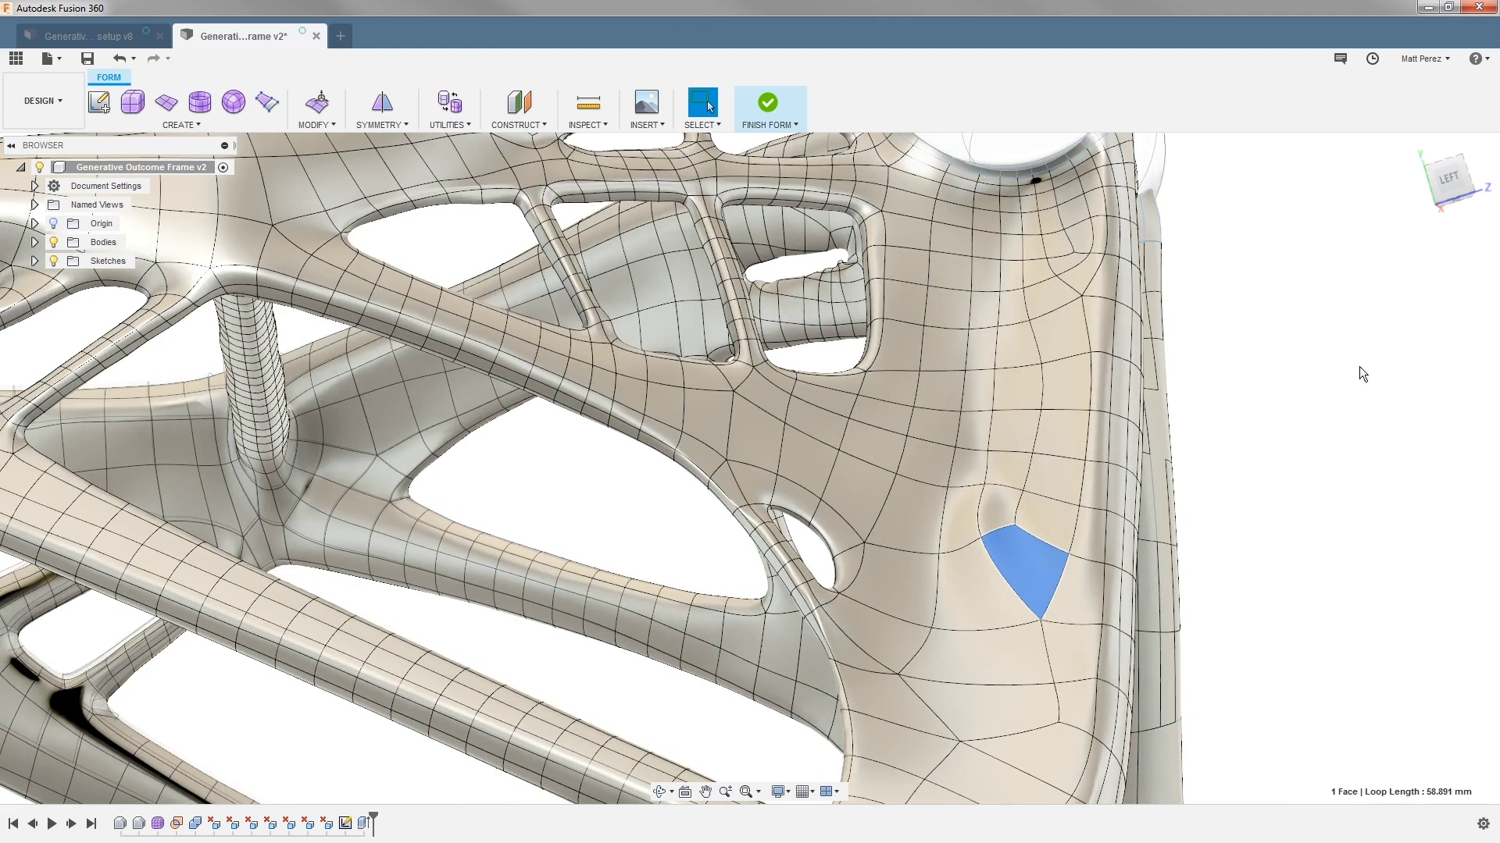
{"action": "left_click", "coordinate": [1269, 472]}
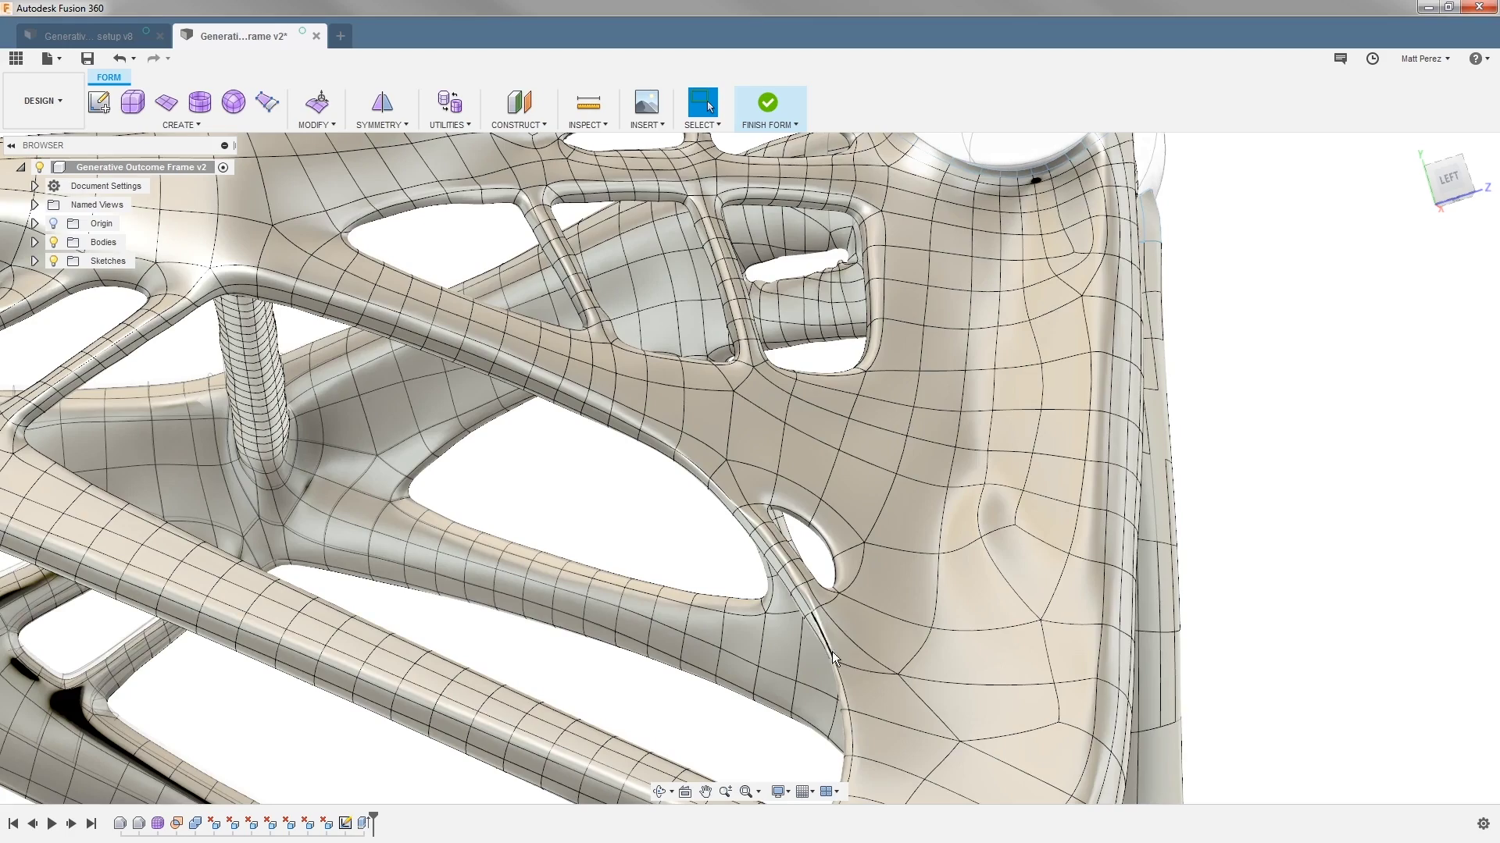
Switch the T-spline frame to box display to reveal its control cage
{"action": "mouse_move", "coordinate": [843, 672]}
{"action": "middle_mouse_down", "text": "shift"}
{"action": "mouse_move", "coordinate": [928, 663]}
{"action": "mouse_move", "coordinate": [918, 606]}
{"action": "mouse_move", "coordinate": [842, 668]}
{"action": "middle_mouse_up", "text": "shift"}
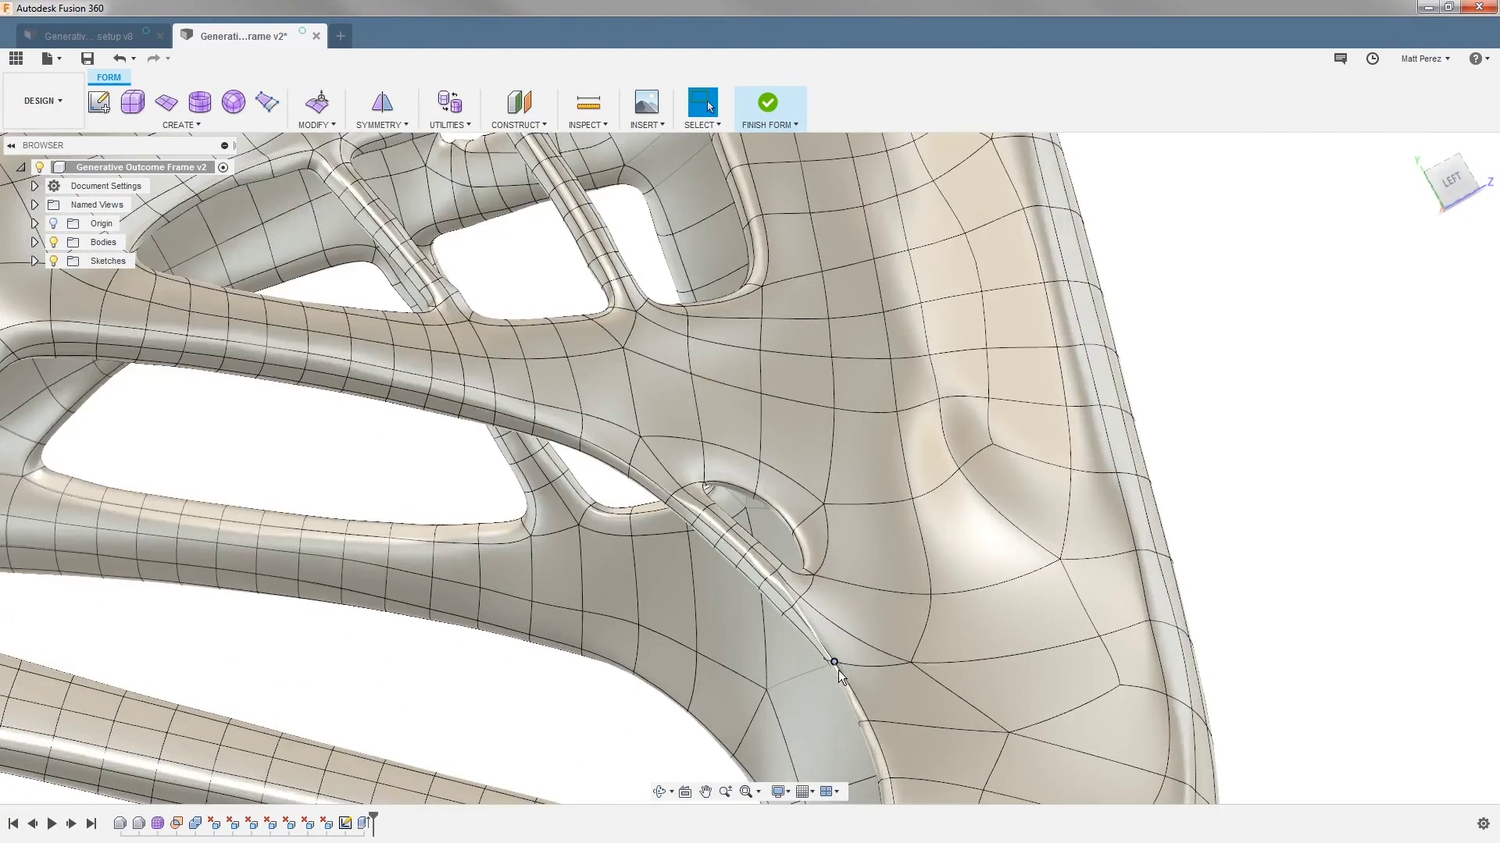
{"action": "scroll", "coordinate": [837, 671], "scroll_direction": "up", "scroll_amount": 5}
{"action": "left_click", "coordinate": [871, 670]}
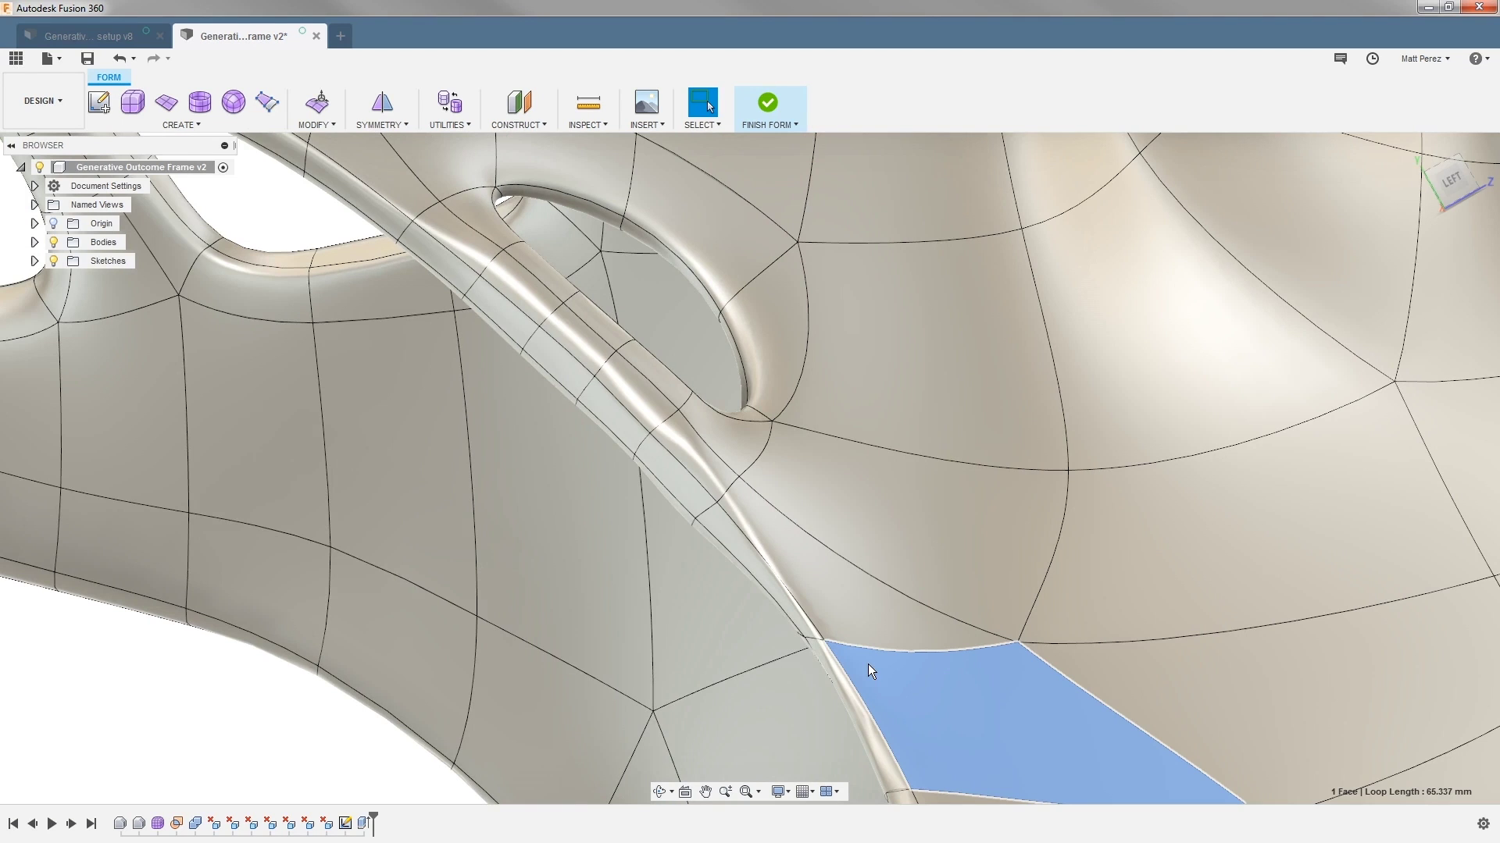
{"action": "key", "text": "ctrl+1"}
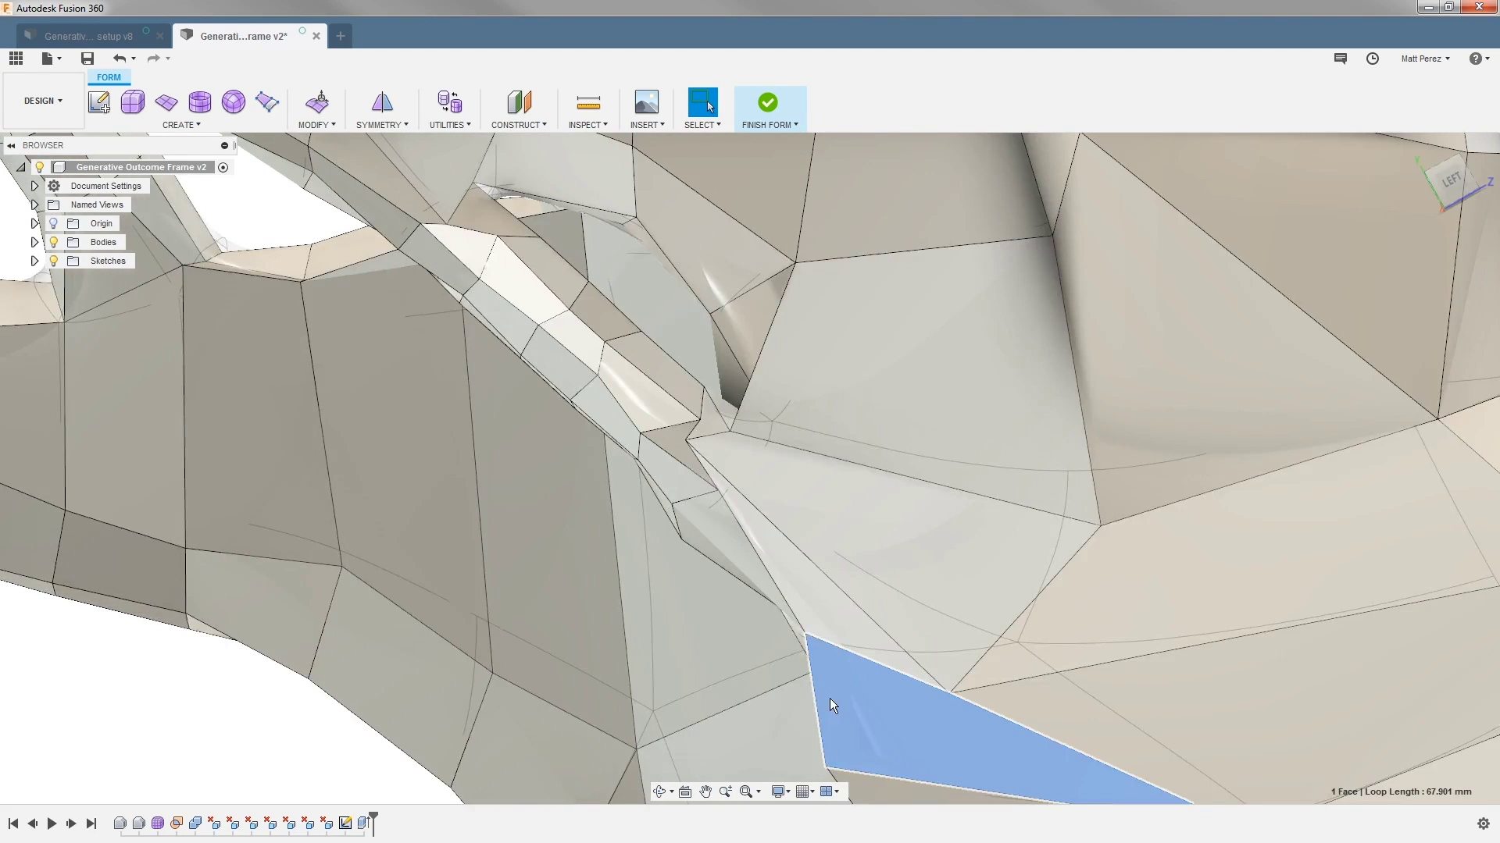
{"action": "scroll", "coordinate": [838, 725], "scroll_direction": "down", "scroll_amount": 5}
{"action": "key", "text": "Escape"}
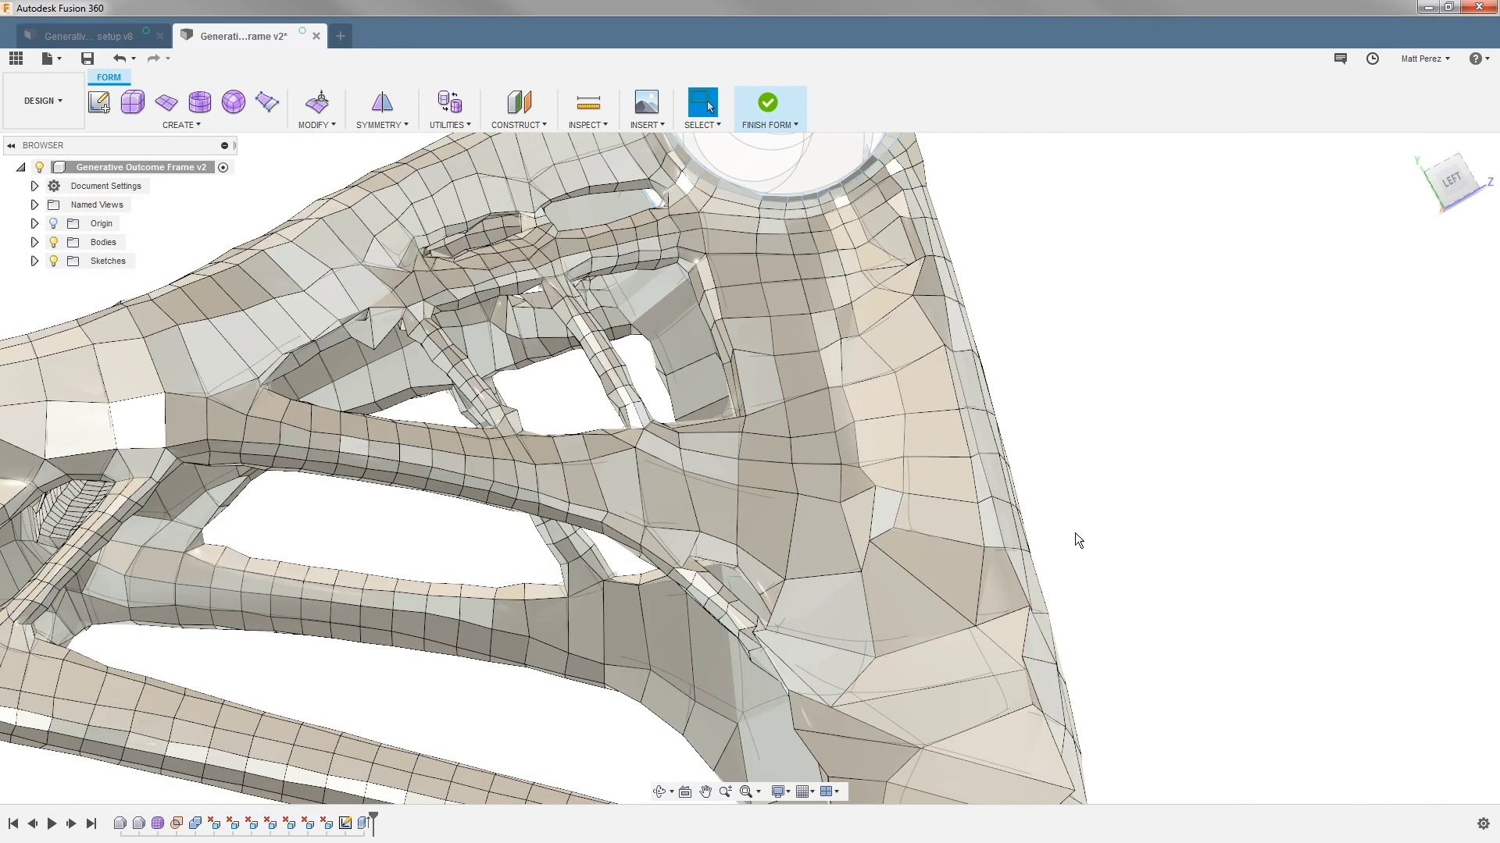
In Edit Form, drag a control vertex beside the oval pocket to remove the crease
{"action": "right_click", "coordinate": [1109, 513]}
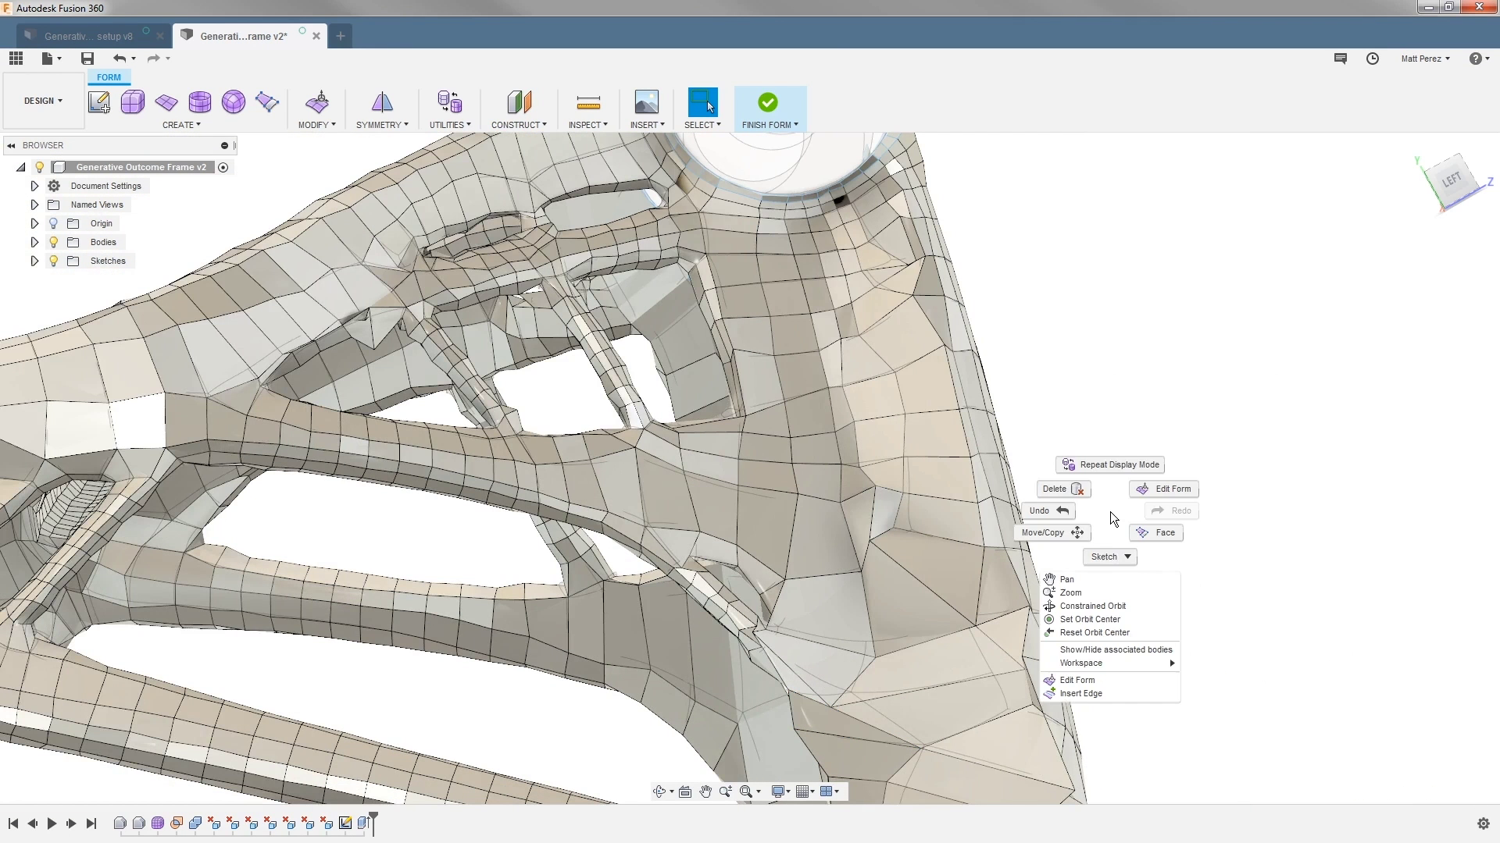
{"action": "left_click", "coordinate": [1155, 490]}
{"action": "scroll", "coordinate": [797, 692], "scroll_direction": "up", "scroll_amount": 5}
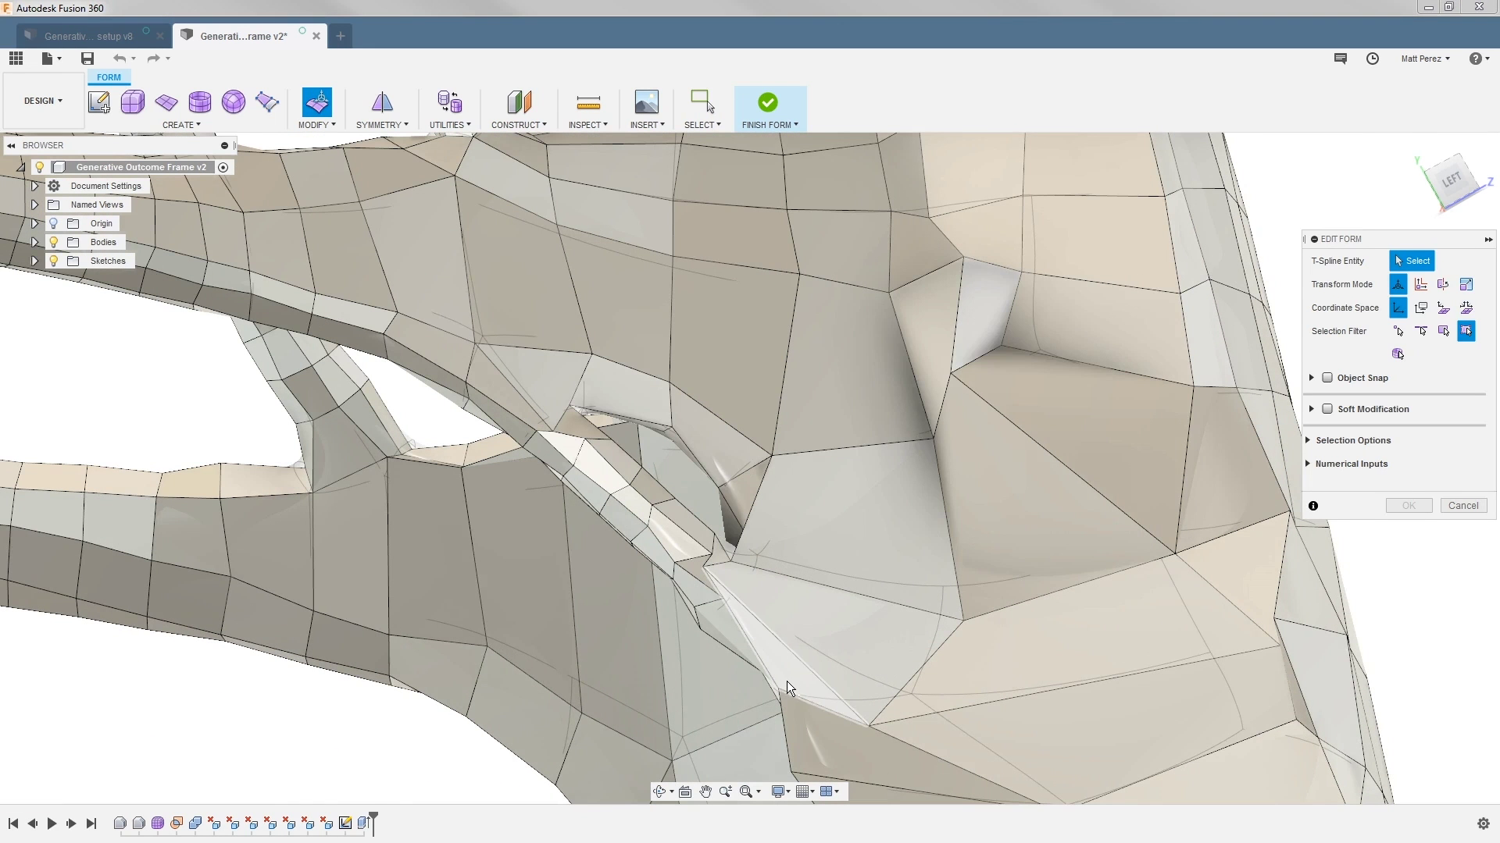
{"action": "left_click", "coordinate": [779, 689]}
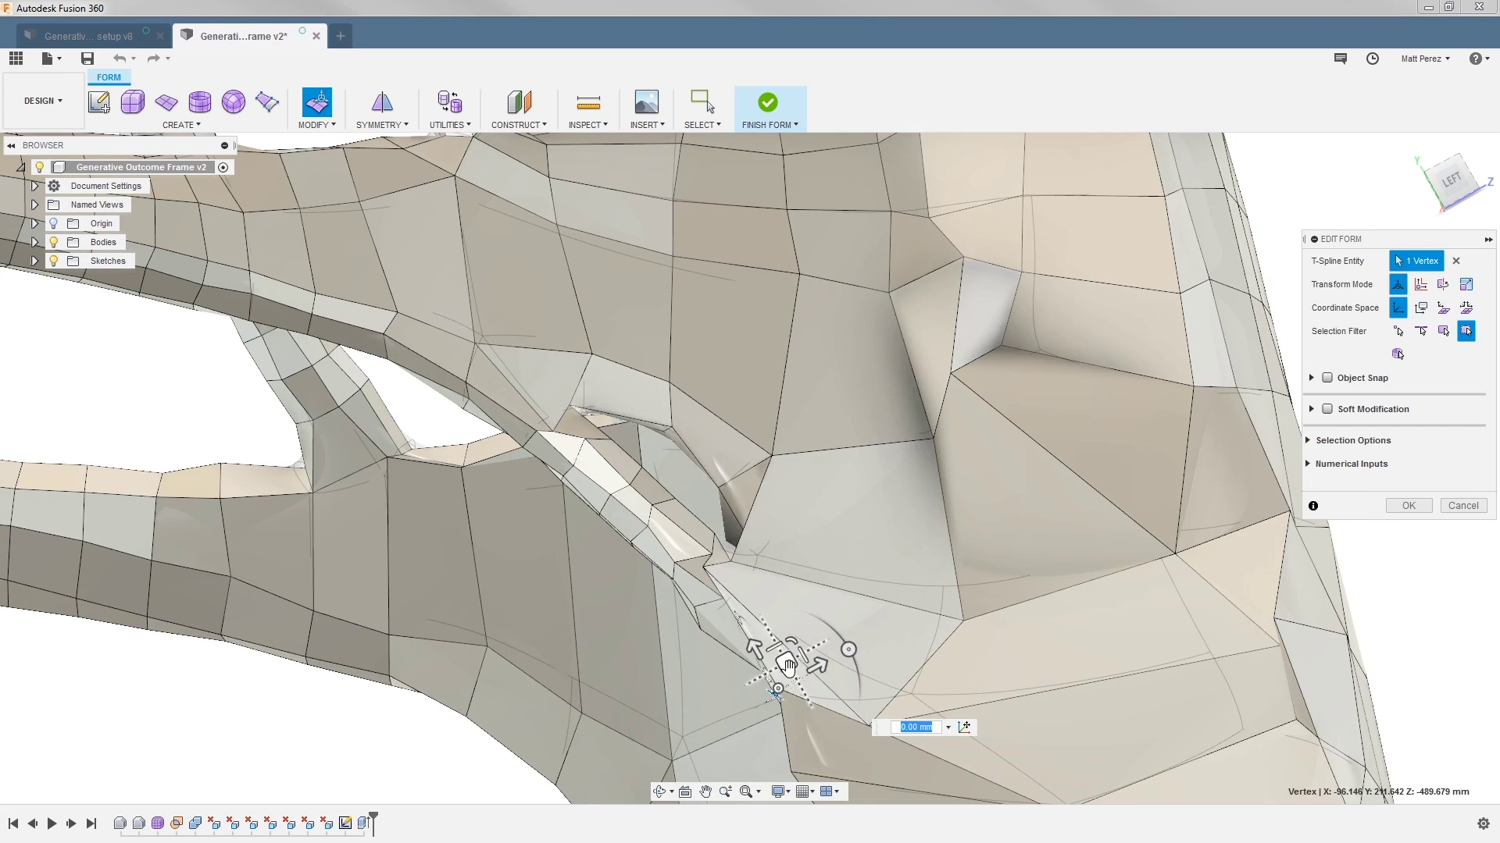
{"action": "left_click_drag", "start_coordinate": [787, 665], "coordinate": [831, 738]}
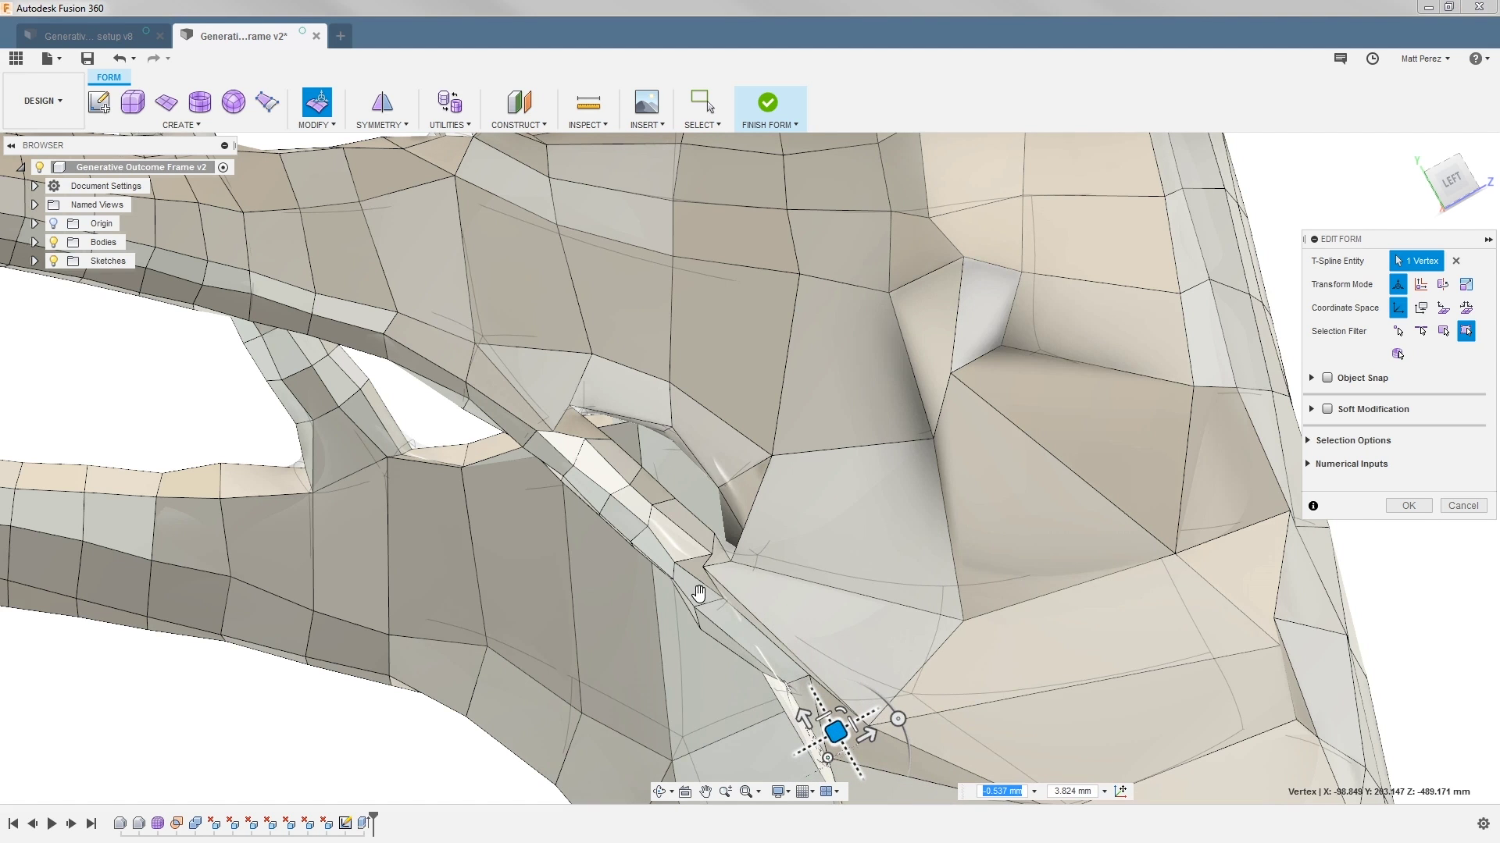
Return the frame to smooth display and accept the form edit
{"action": "key", "text": "alt+3"}
{"action": "scroll", "coordinate": [685, 592], "scroll_direction": "down", "scroll_amount": 5}
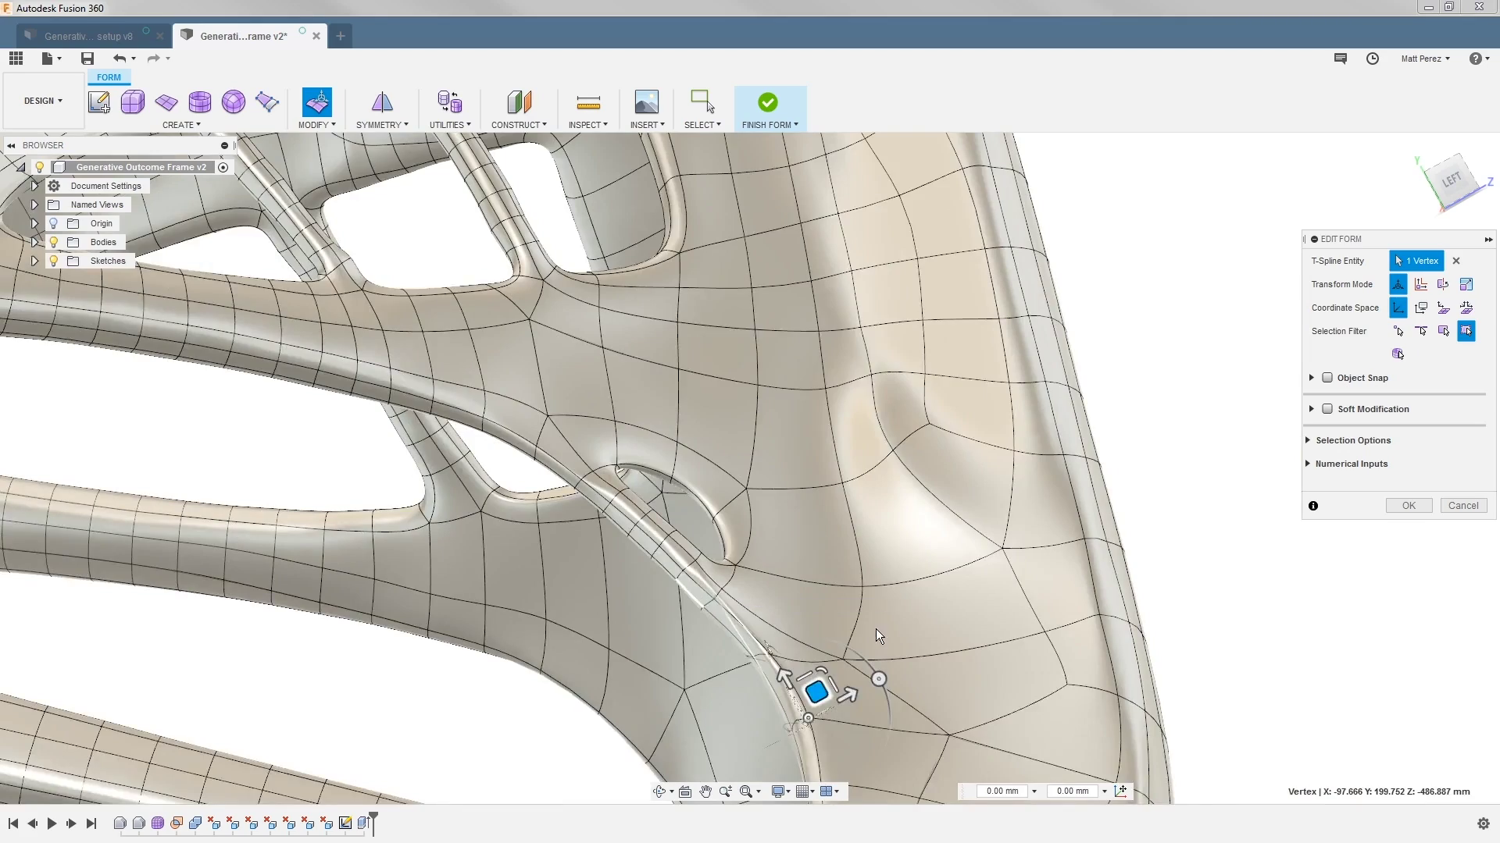
{"action": "left_click", "coordinate": [1183, 629]}
{"action": "scroll", "coordinate": [1163, 626], "scroll_direction": "down", "scroll_amount": 4}
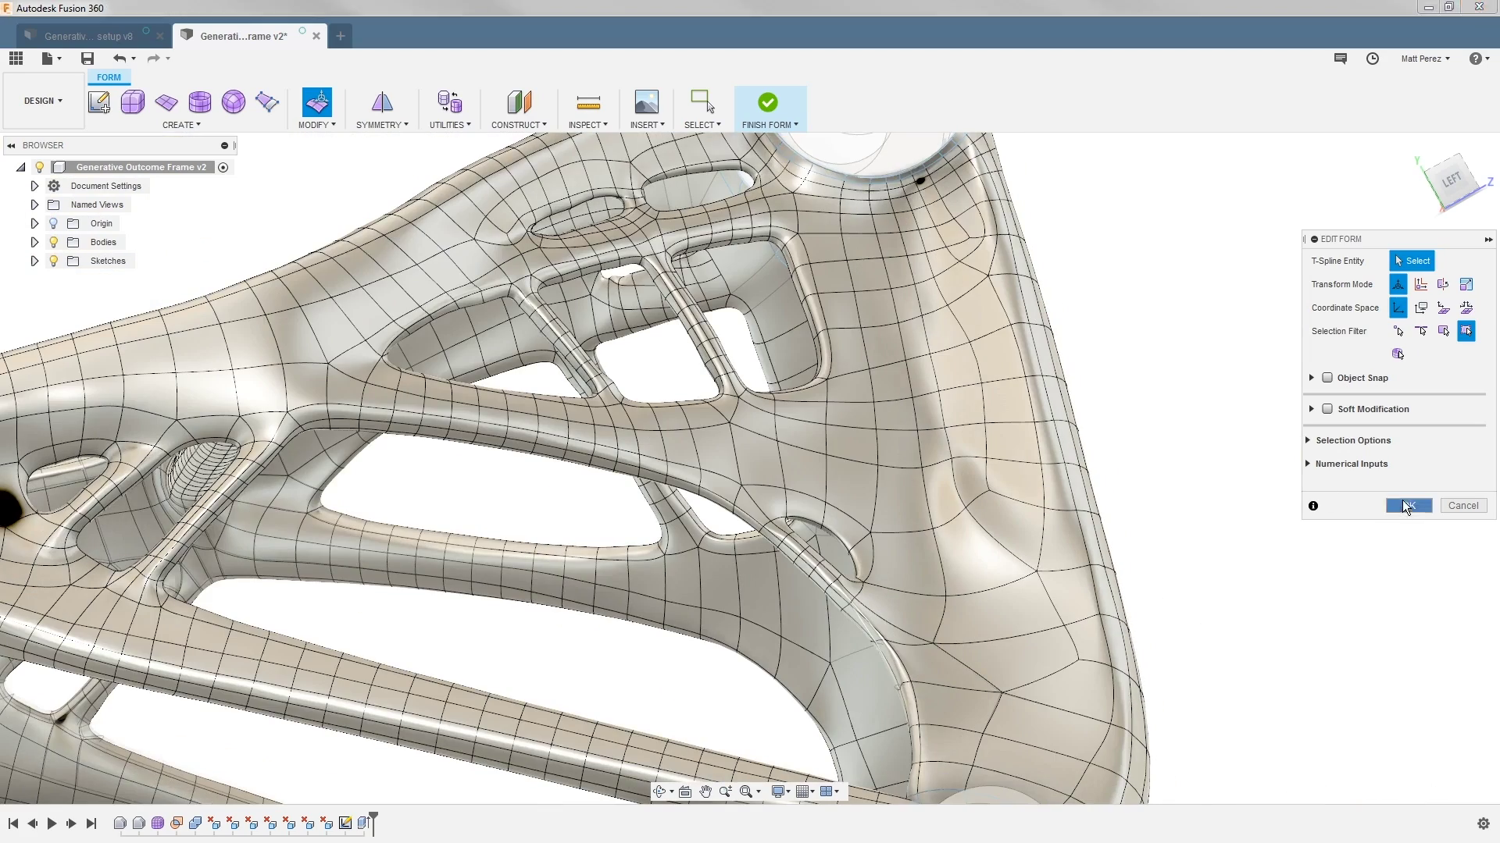
{"action": "left_click", "coordinate": [1408, 506]}
{"action": "middle_click_drag", "start_coordinate": [1302, 489], "coordinate": [1166, 501], "text": "shift"}
{"action": "scroll", "coordinate": [1165, 504], "scroll_direction": "down", "scroll_amount": 4}
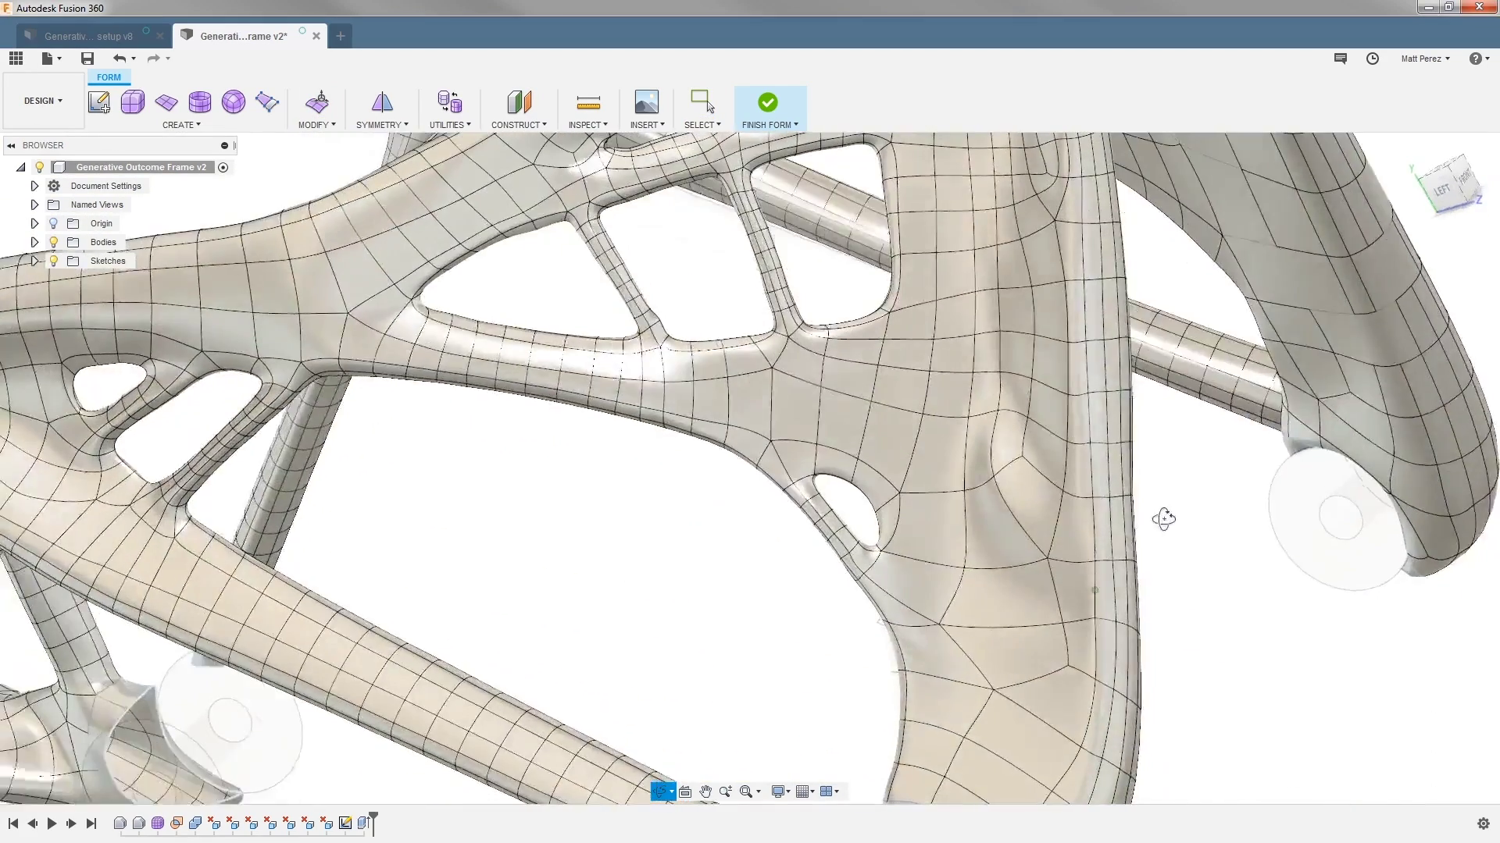
Save Generative Outcome Frame v2 as a new version described 'User Saved'
{"action": "scroll", "coordinate": [1187, 546], "scroll_direction": "down", "scroll_amount": 5}
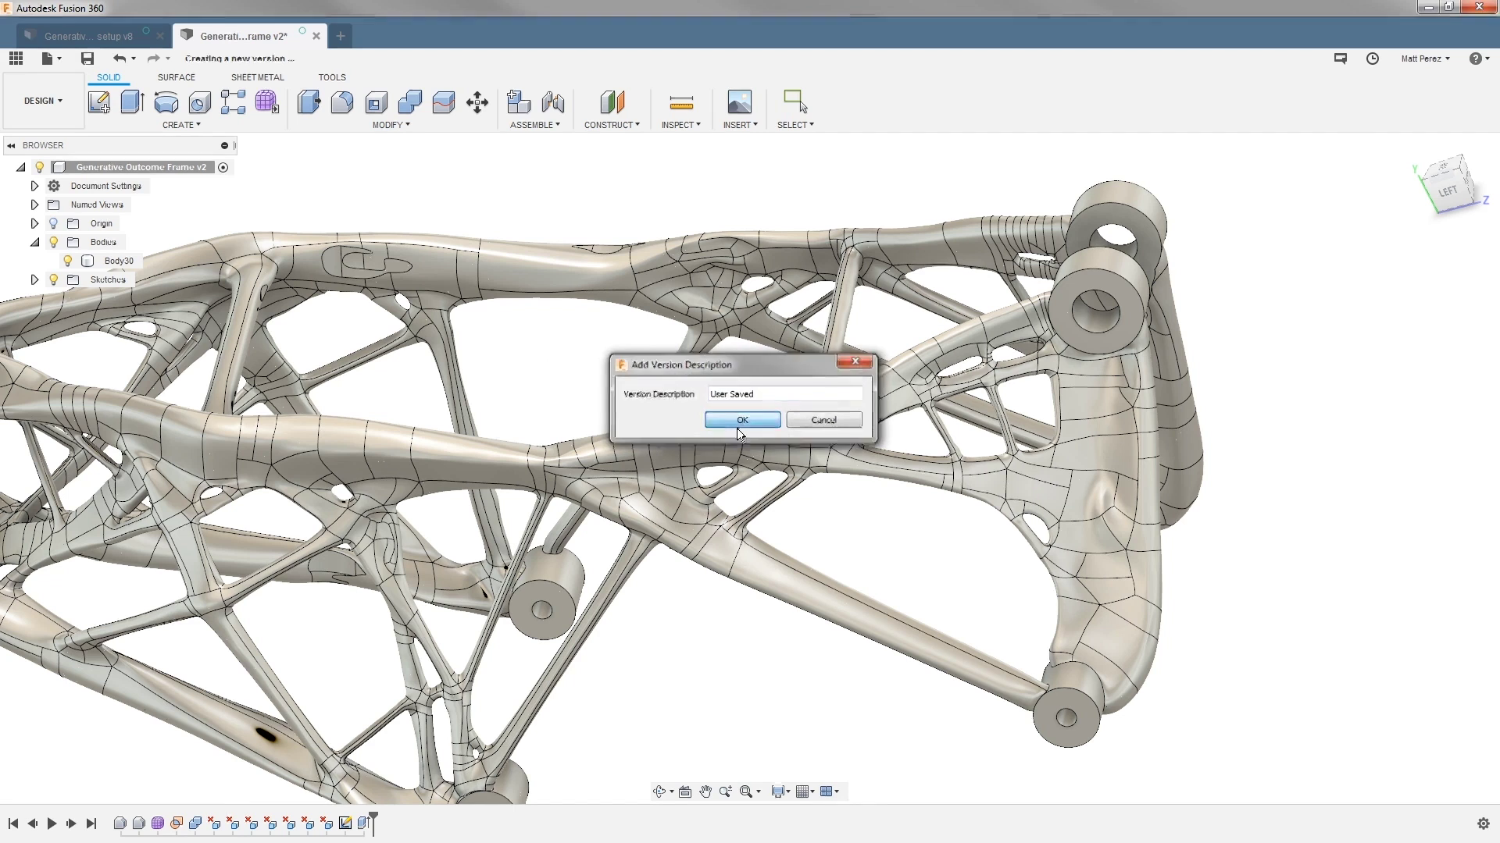
{"action": "left_click", "coordinate": [712, 506]}
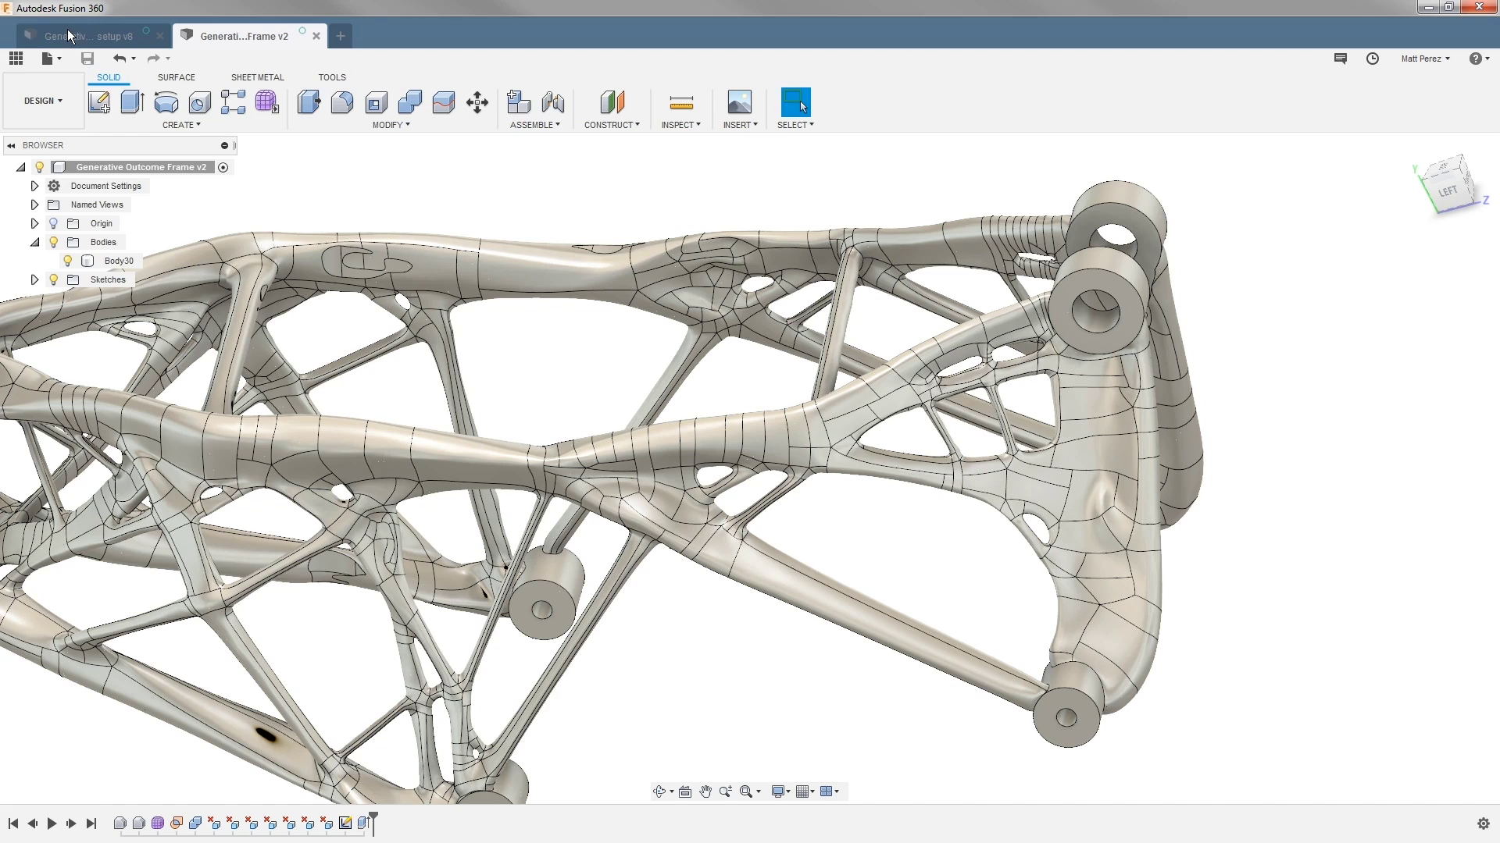
In the motorcycle assembly, update the out-of-date Generative Outcome Frame component to the new version
{"action": "left_click", "coordinate": [87, 36]}
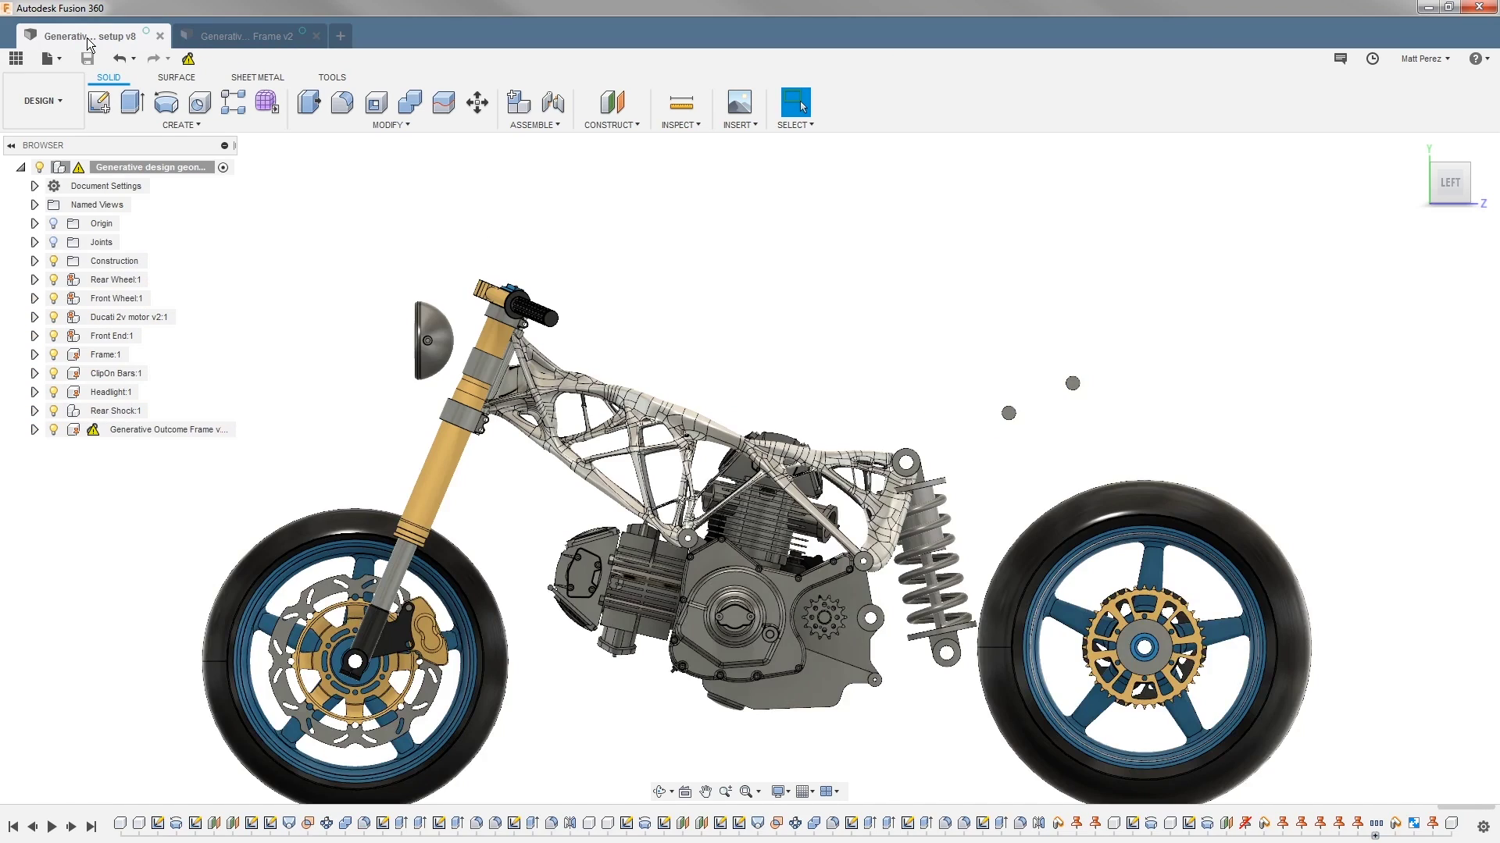
{"action": "middle_click_drag", "start_coordinate": [826, 301], "coordinate": [788, 381], "text": "shift"}
{"action": "key", "text": "Escape"}
{"action": "scroll", "coordinate": [789, 381], "scroll_direction": "up", "scroll_amount": 5}
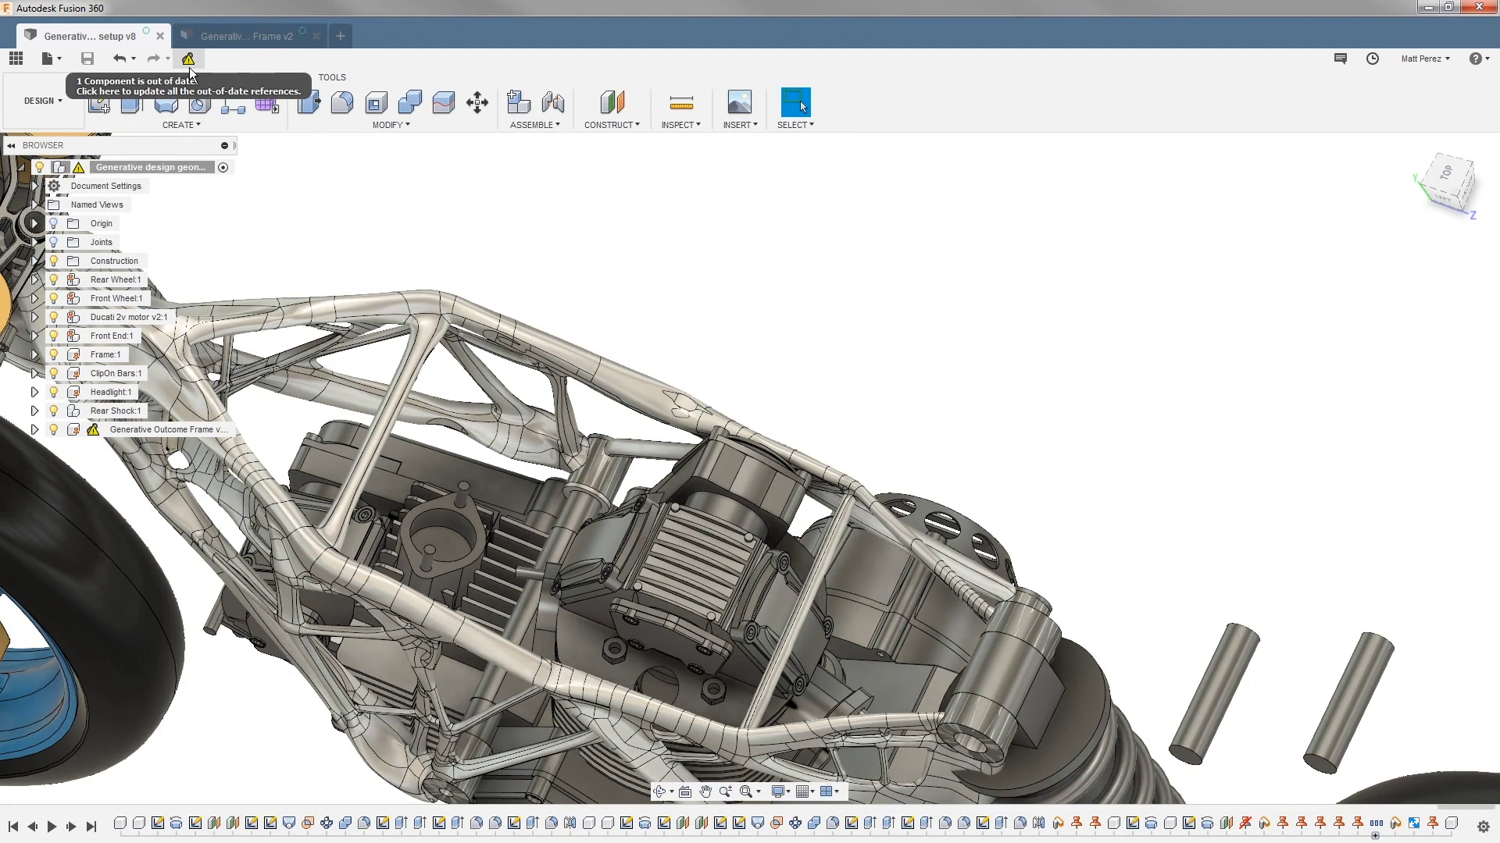
{"action": "left_click", "coordinate": [188, 59]}
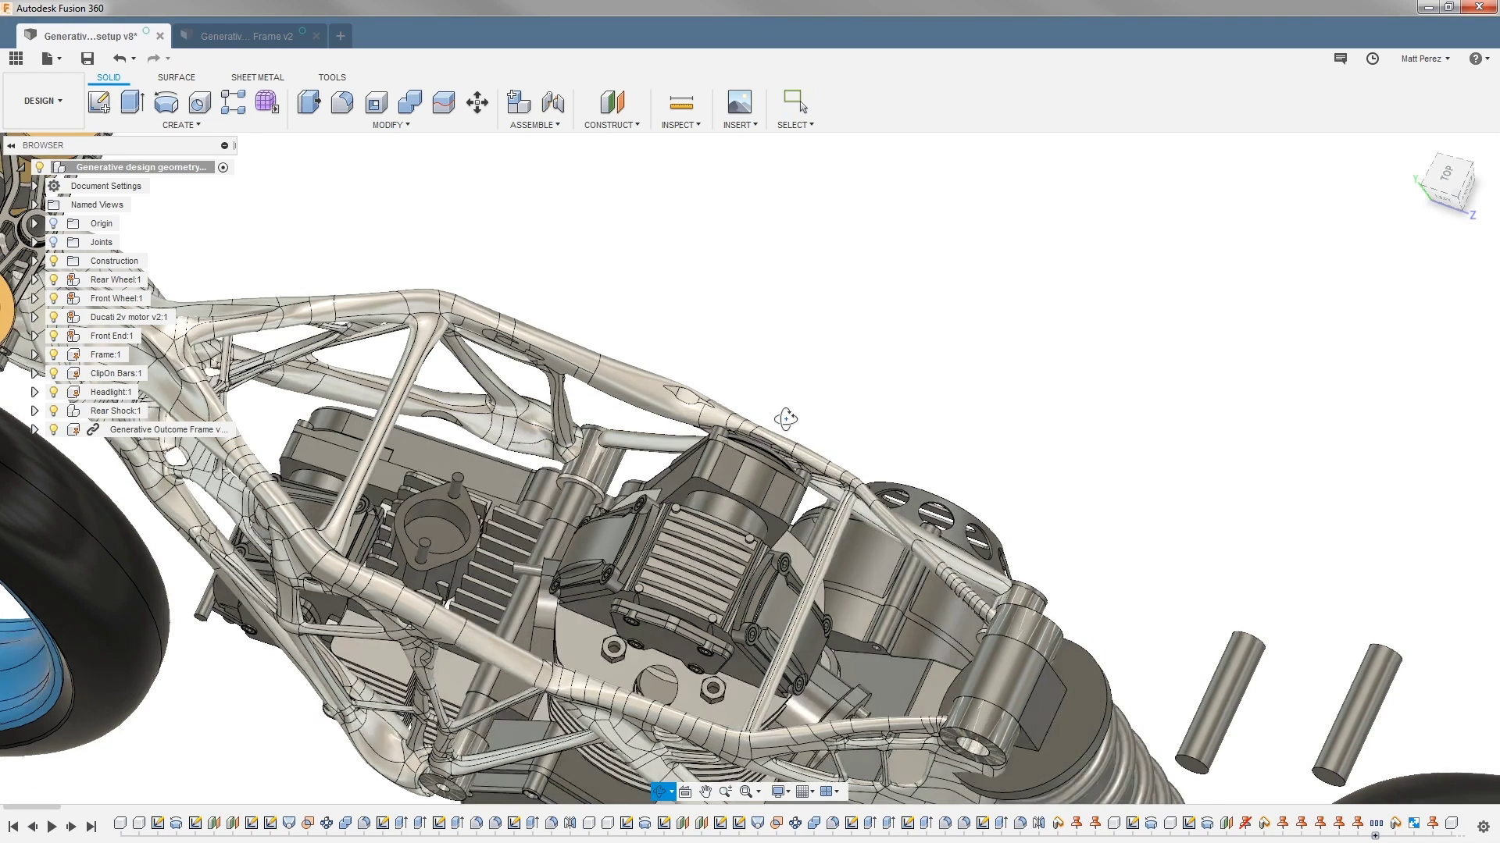
{"action": "left_click_drag", "start_coordinate": [776, 432], "coordinate": [774, 447]}
{"action": "key", "text": "Escape"}
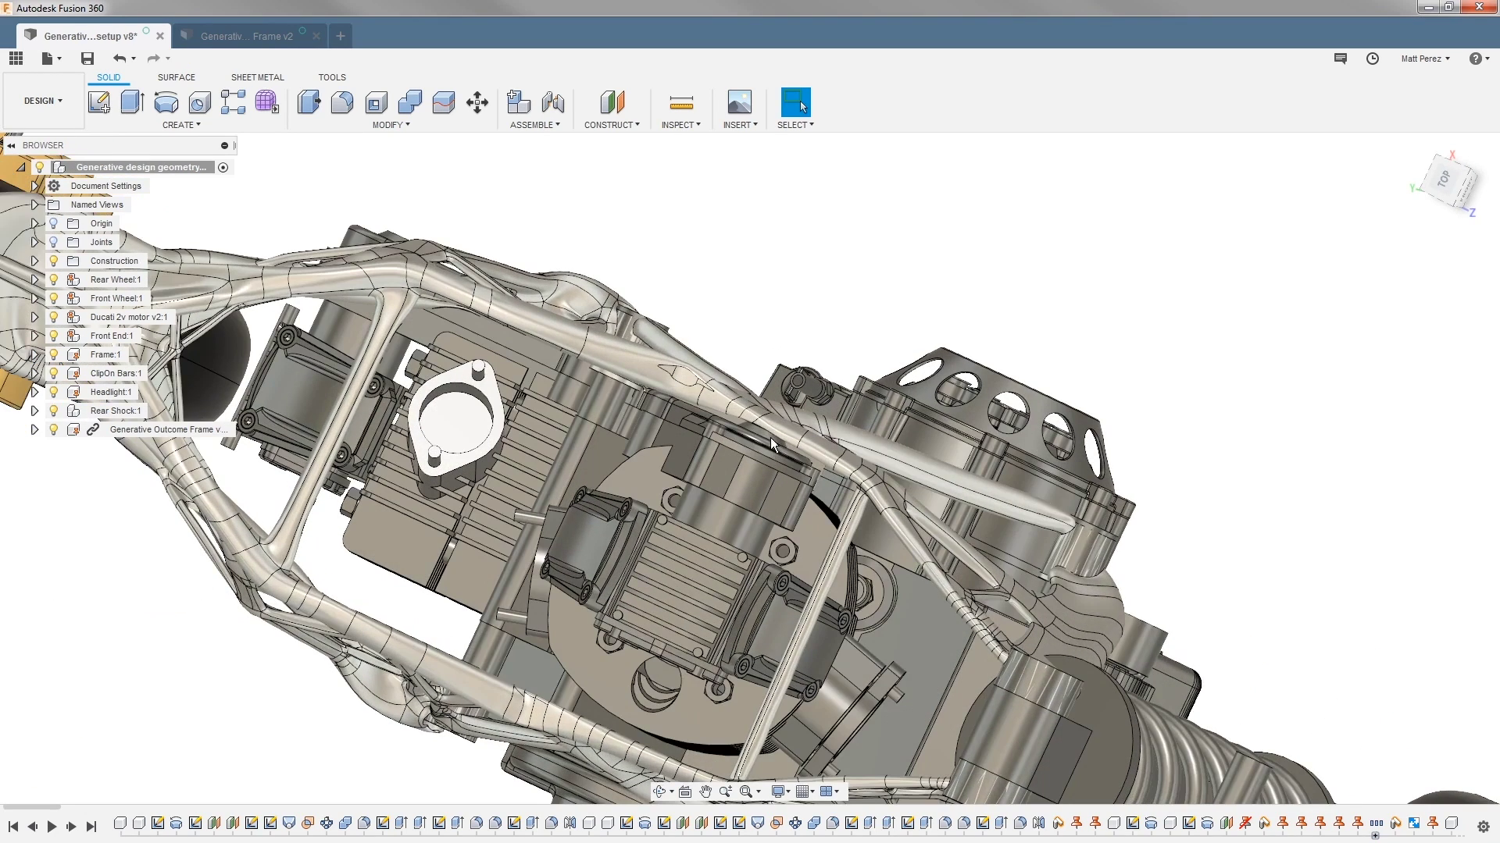
{"action": "scroll", "coordinate": [756, 434], "scroll_direction": "up", "scroll_amount": 1}
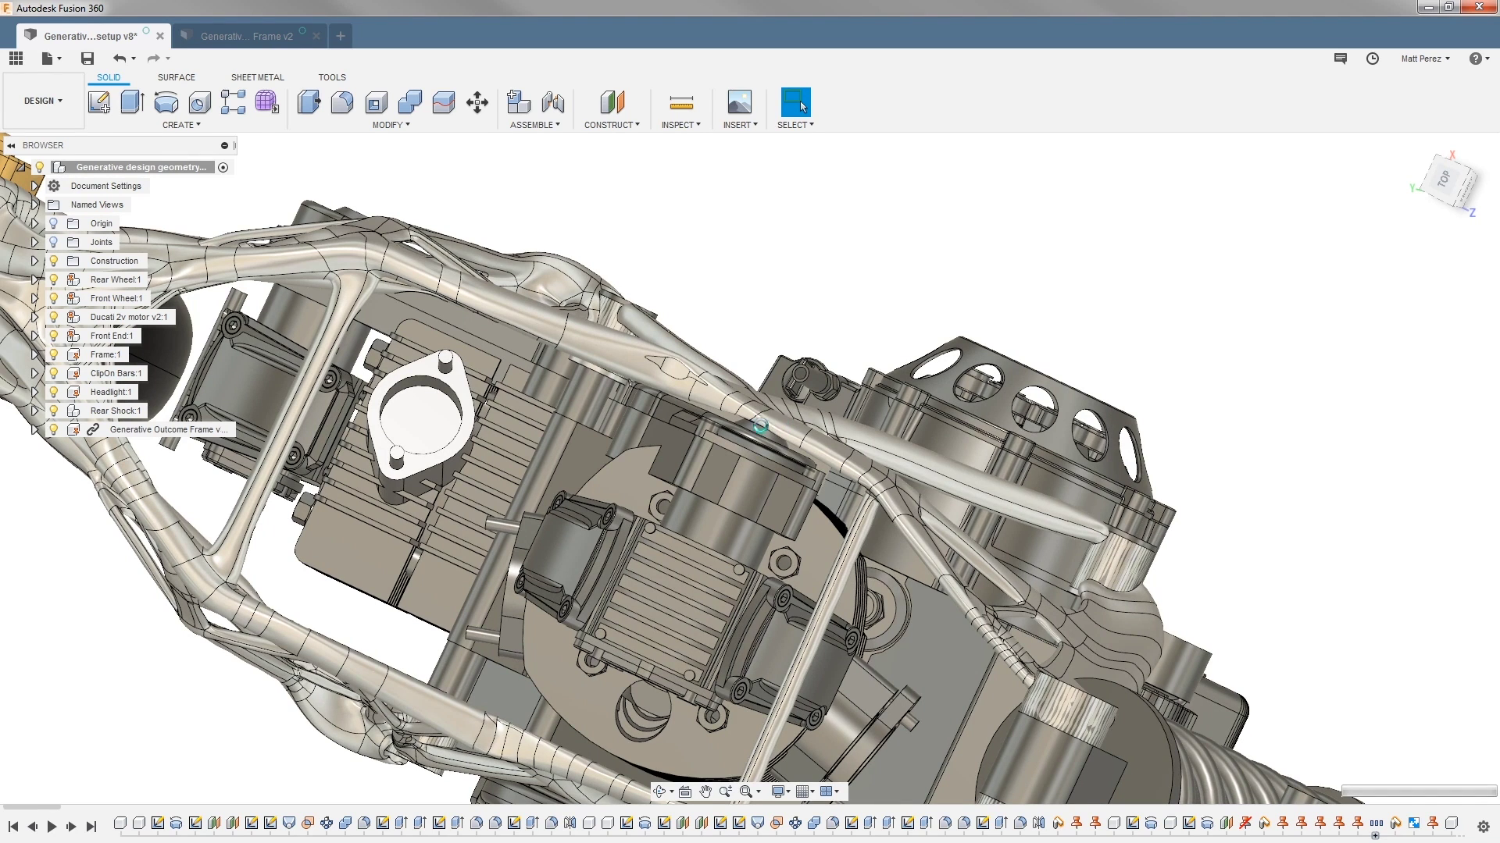
{"action": "scroll", "coordinate": [765, 435], "scroll_direction": "up", "scroll_amount": 10}
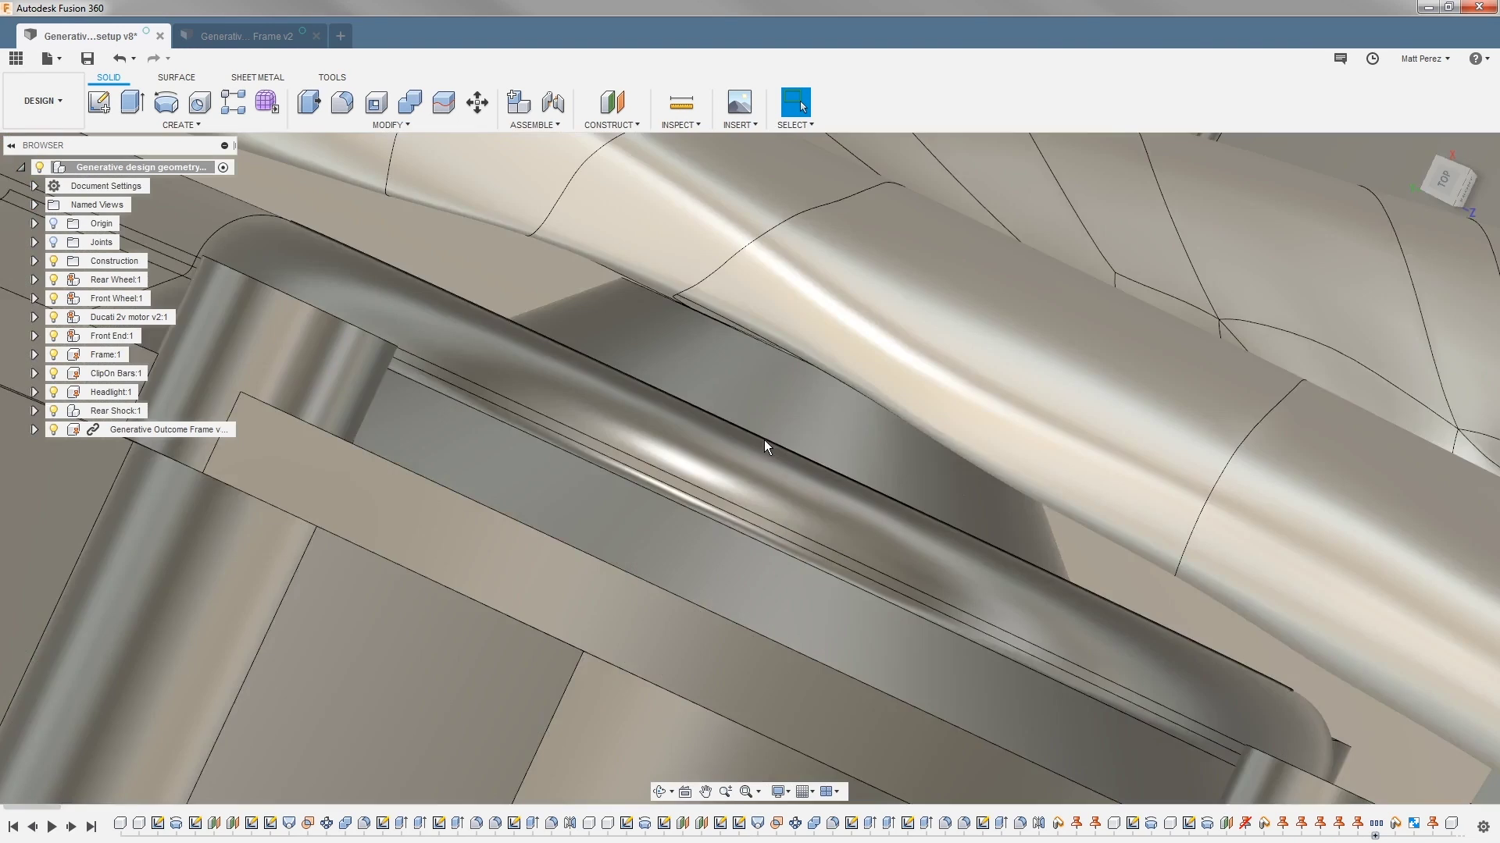
{"action": "scroll", "coordinate": [763, 439], "scroll_direction": "up", "scroll_amount": 5}
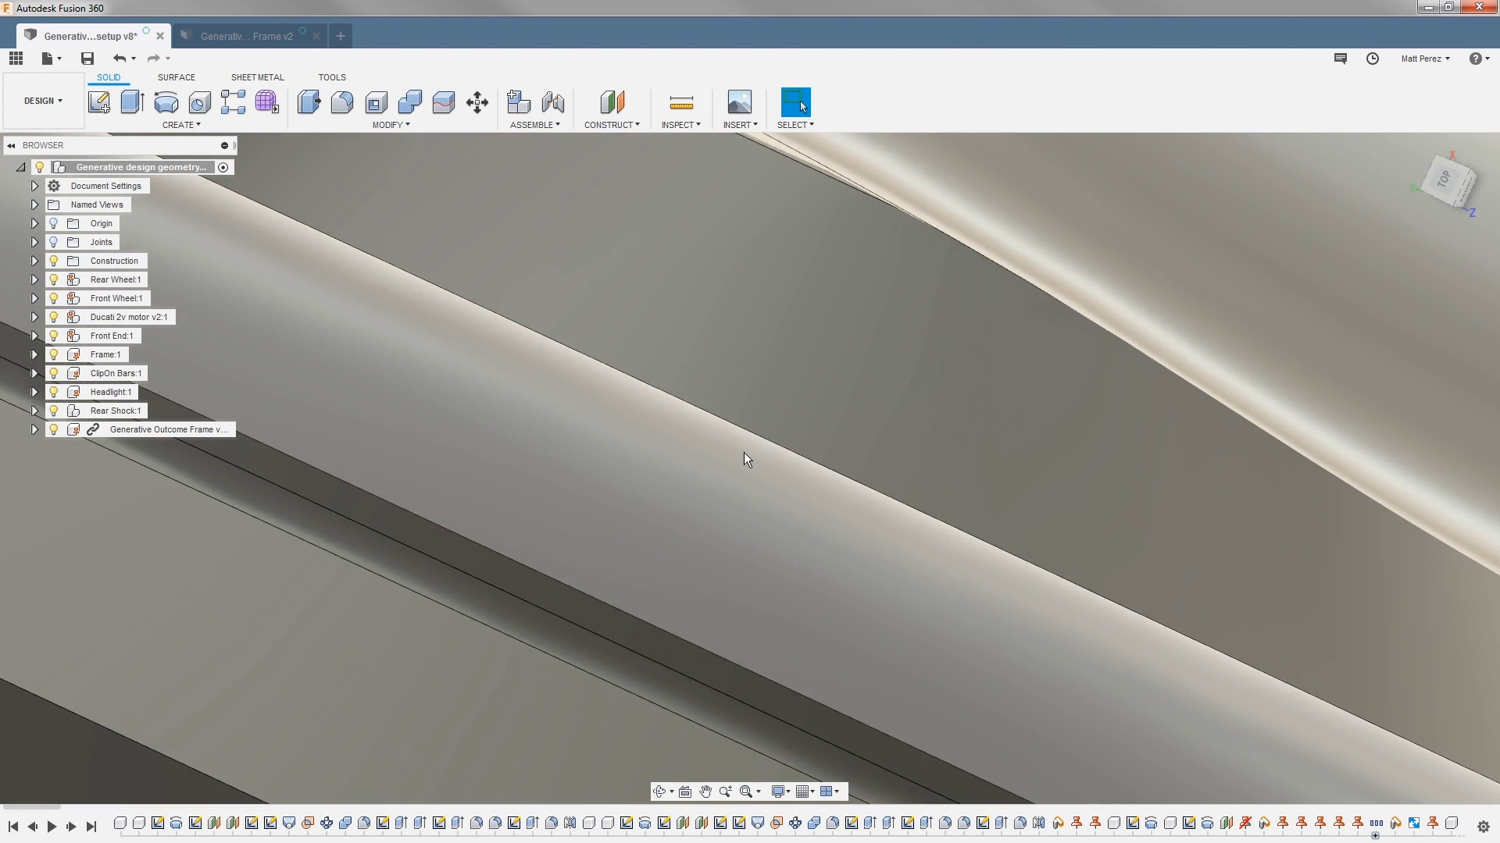
{"action": "mouse_move", "coordinate": [751, 466]}
{"action": "middle_mouse_down", "text": "shift"}
{"action": "mouse_move", "coordinate": [780, 437]}
{"action": "mouse_move", "coordinate": [803, 445]}
{"action": "mouse_move", "coordinate": [746, 422]}
{"action": "mouse_move", "coordinate": [740, 455]}
{"action": "mouse_move", "coordinate": [757, 428]}
{"action": "mouse_move", "coordinate": [734, 449]}
{"action": "middle_mouse_up", "text": "shift"}
{"action": "scroll", "coordinate": [760, 426], "scroll_direction": "down", "scroll_amount": 5}
{"action": "scroll", "coordinate": [769, 428], "scroll_direction": "down", "scroll_amount": 5}
{"action": "left_click_drag", "start_coordinate": [687, 499], "coordinate": [614, 509]}
{"action": "key", "text": "Escape"}
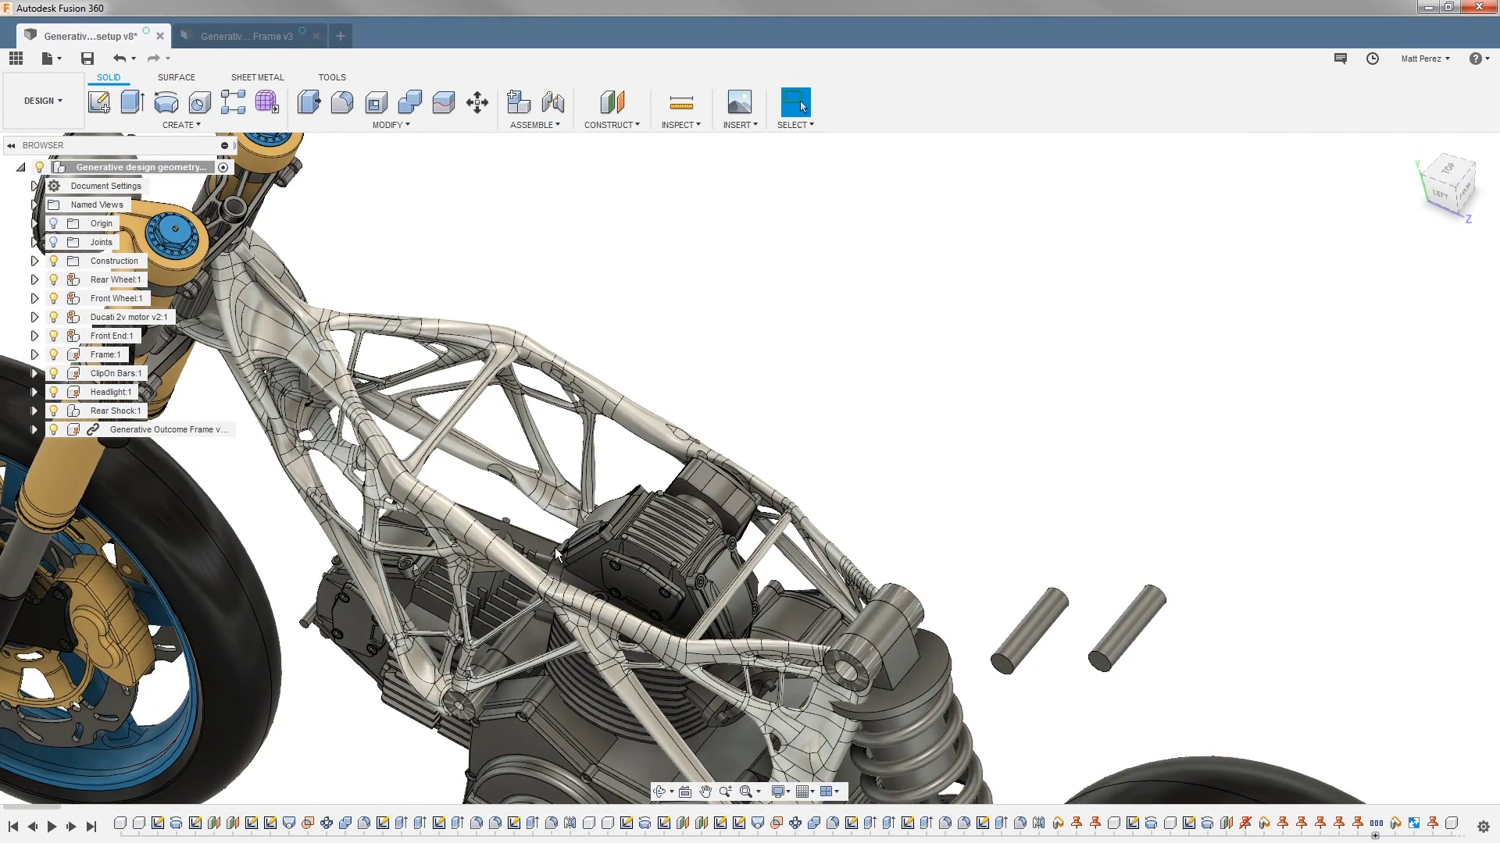
{"action": "middle_click_drag", "start_coordinate": [578, 581], "coordinate": [958, 598], "text": "shift"}
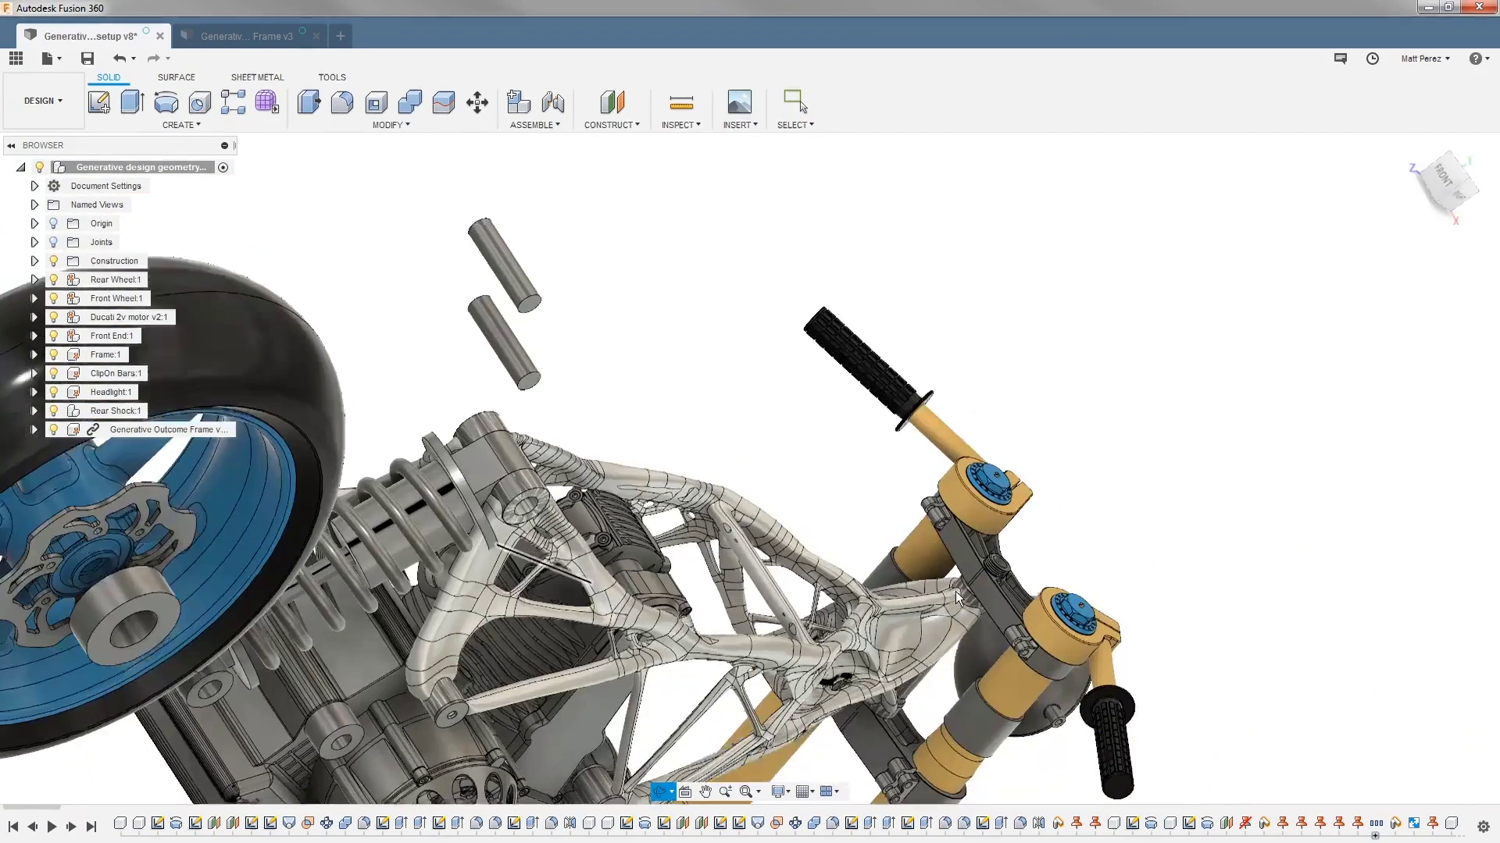
{"action": "key", "text": "Escape"}
{"action": "middle_click_drag", "start_coordinate": [547, 547], "coordinate": [500, 542], "text": "shift"}
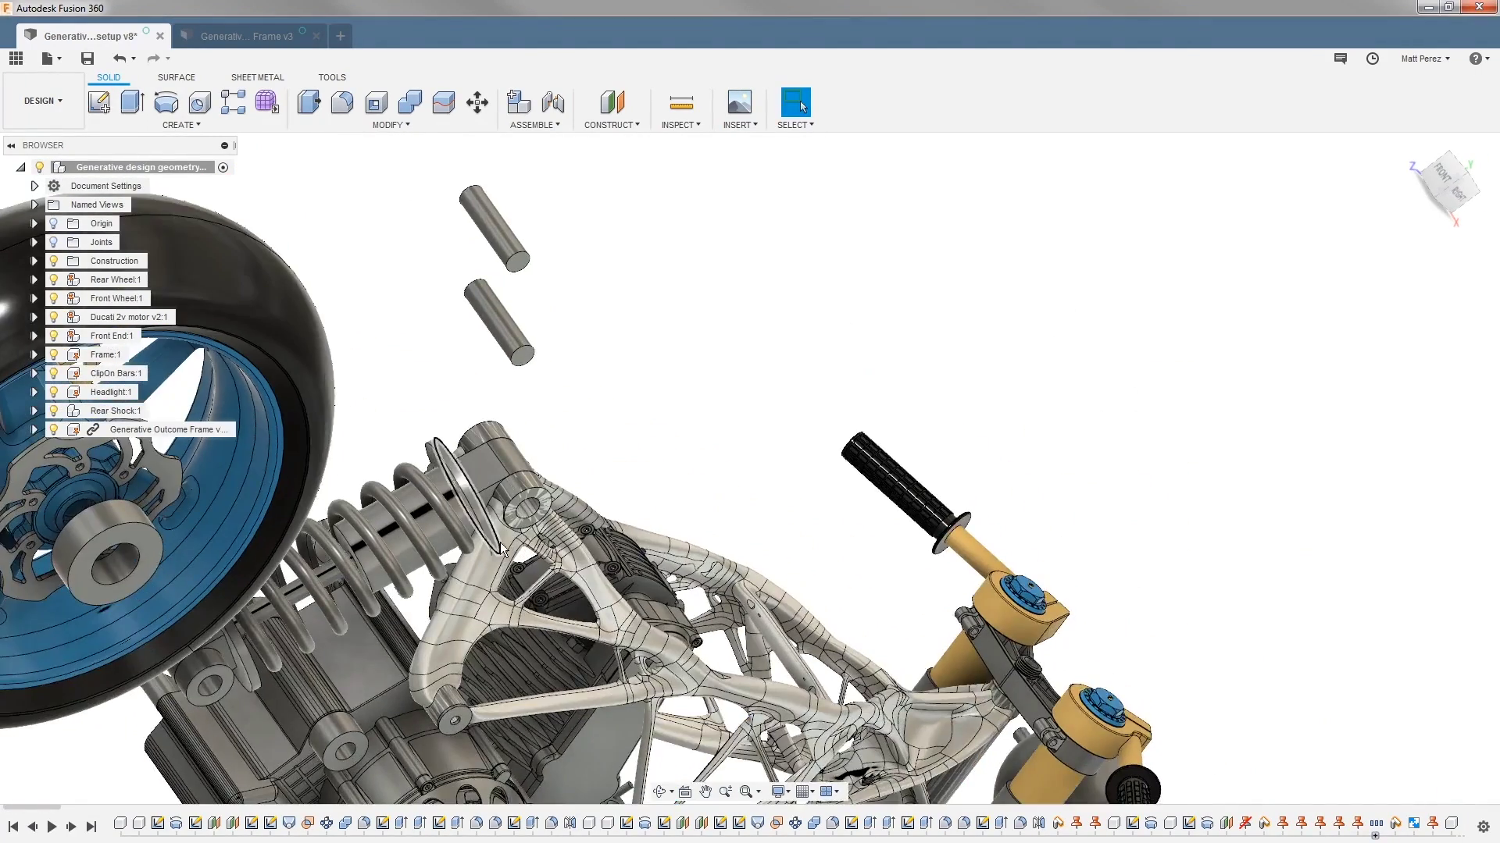
{"action": "scroll", "coordinate": [499, 542], "scroll_direction": "up", "scroll_amount": 10}
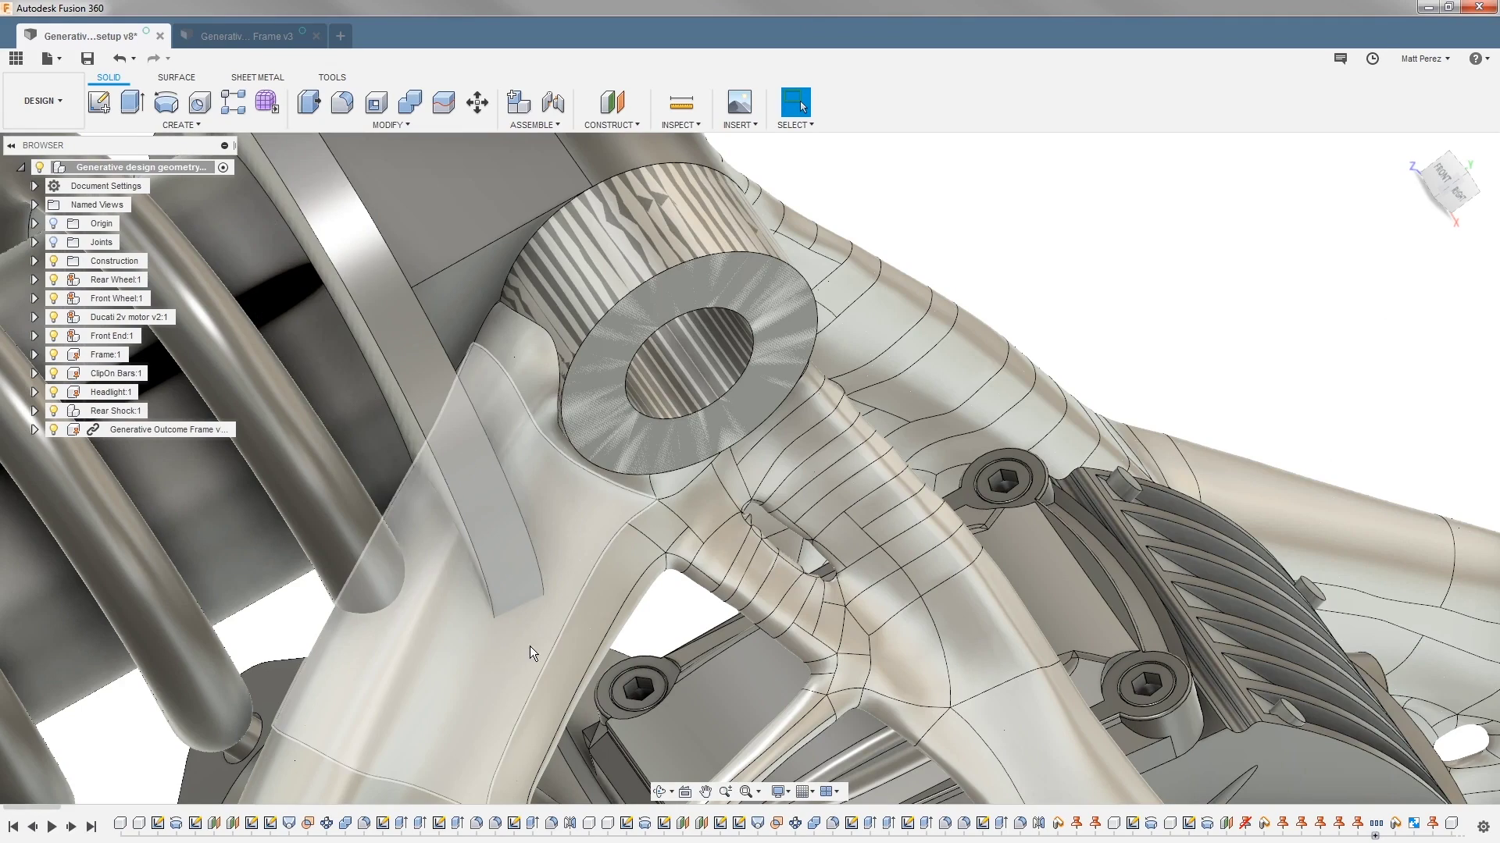
{"action": "scroll", "coordinate": [519, 617], "scroll_direction": "down", "scroll_amount": 10}
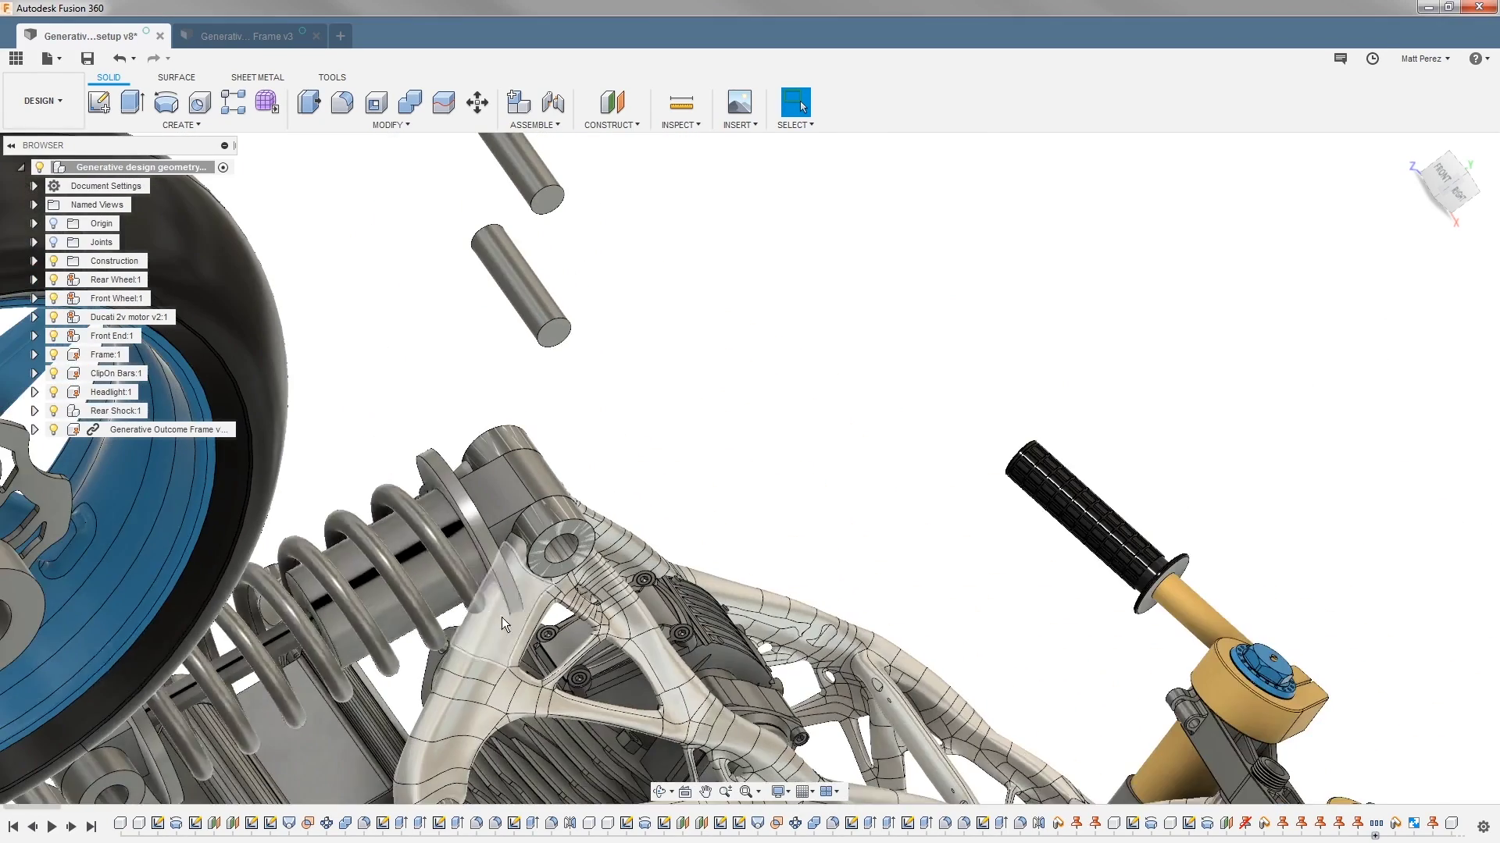
{"action": "mouse_move", "coordinate": [449, 564]}
{"action": "middle_mouse_down", "text": "shift"}
{"action": "mouse_move", "coordinate": [449, 592]}
{"action": "mouse_move", "coordinate": [361, 542]}
{"action": "mouse_move", "coordinate": [309, 564]}
{"action": "mouse_move", "coordinate": [438, 490]}
{"action": "middle_mouse_up", "text": "shift"}
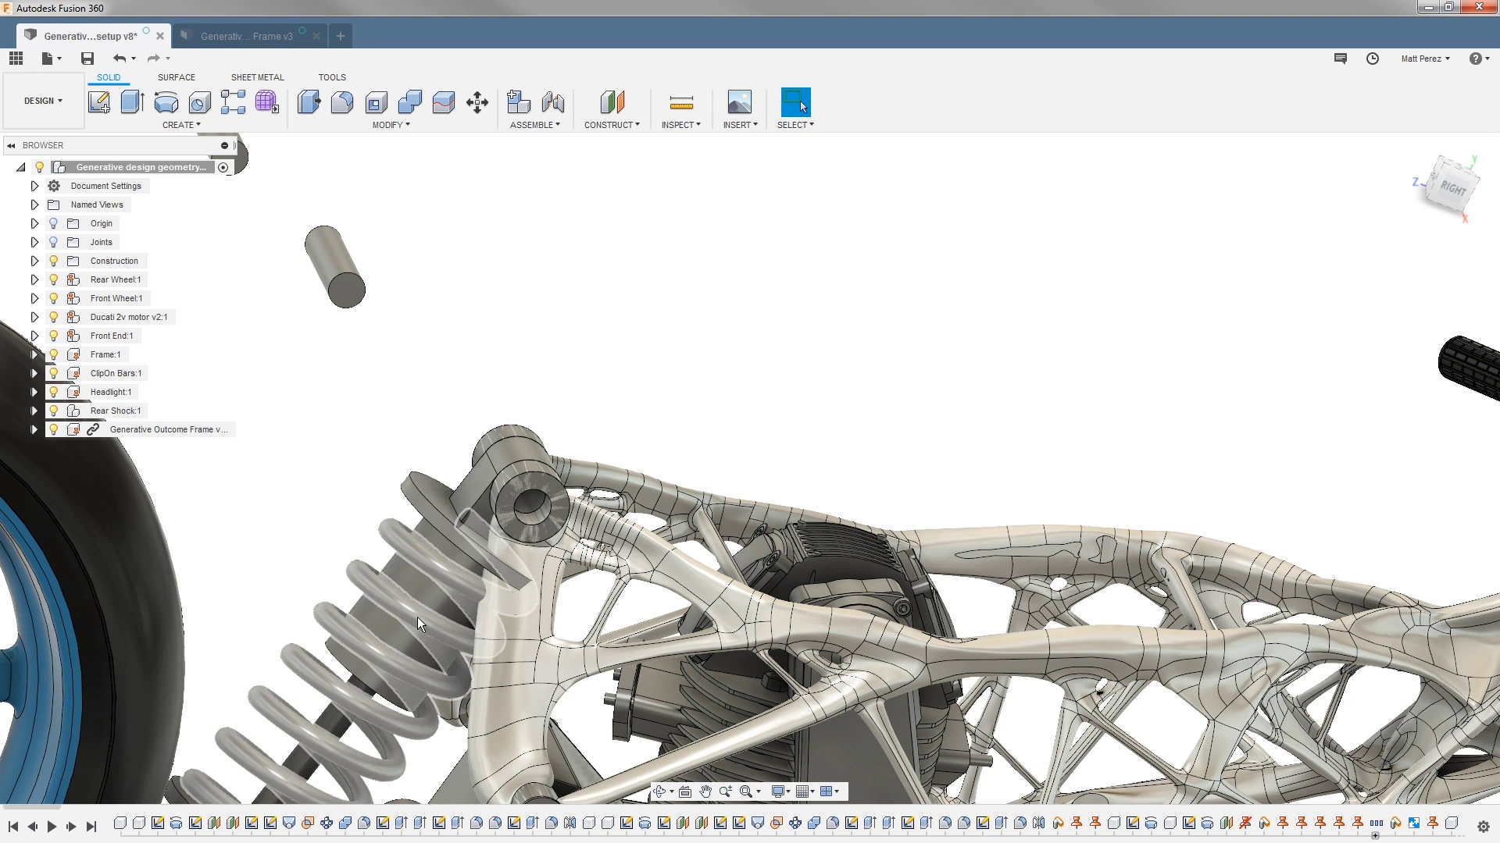
{"action": "scroll", "coordinate": [417, 617], "scroll_direction": "down", "scroll_amount": 10}
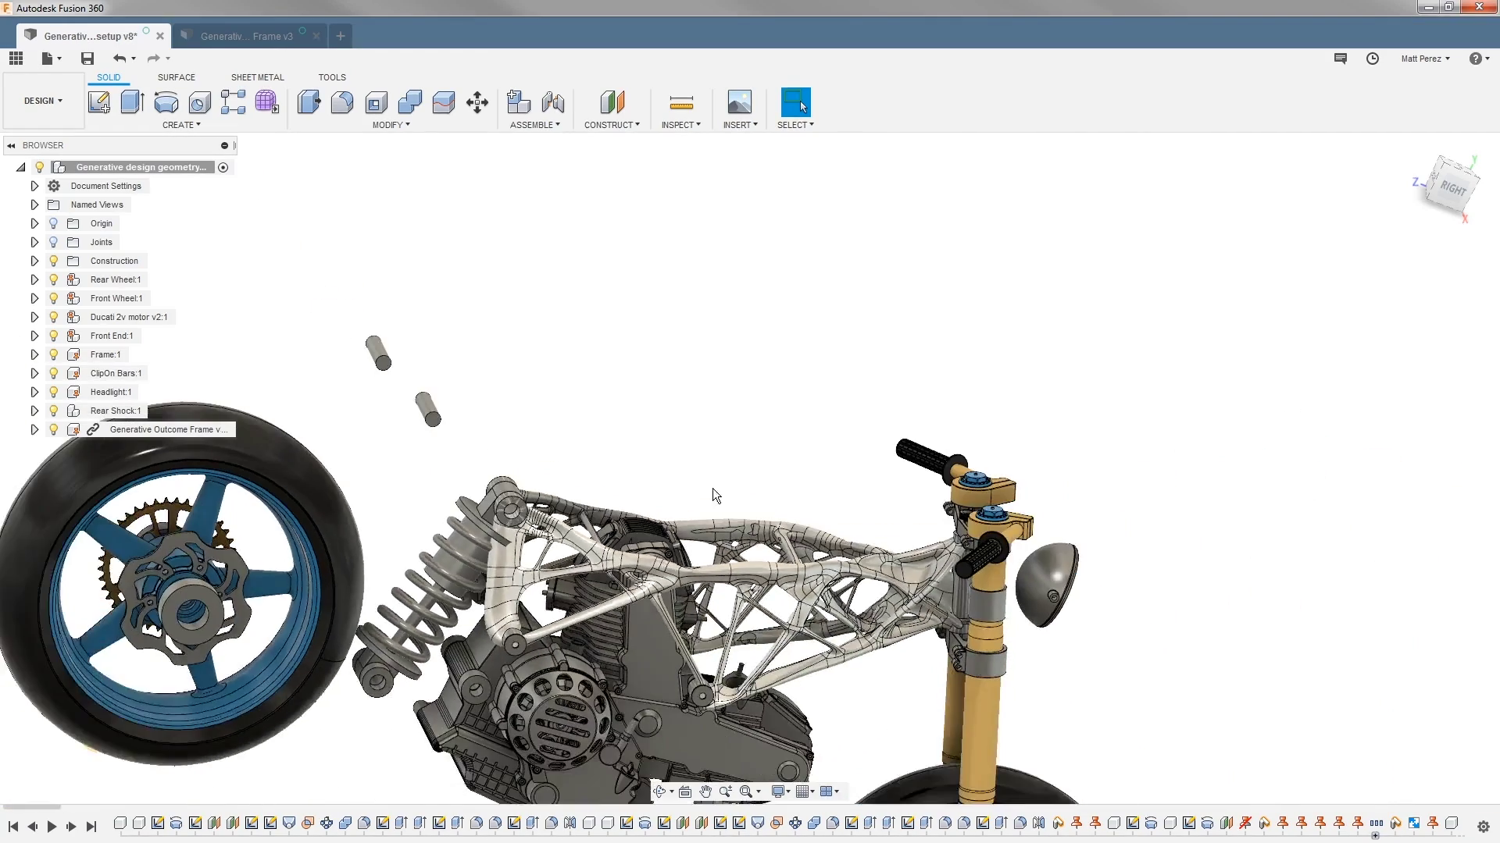
{"action": "left_click_drag", "start_coordinate": [768, 439], "coordinate": [953, 439]}
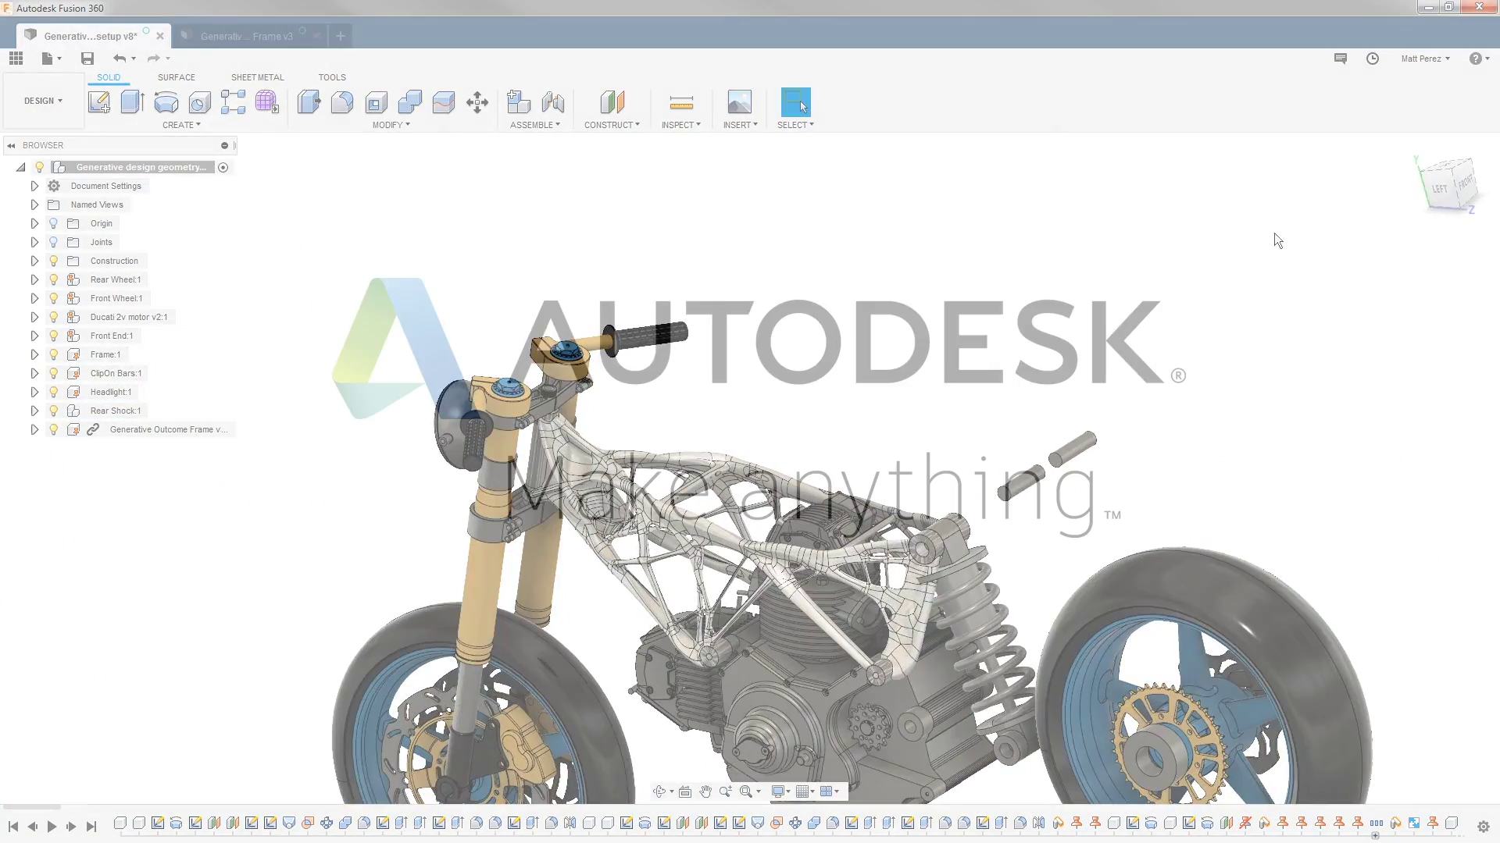